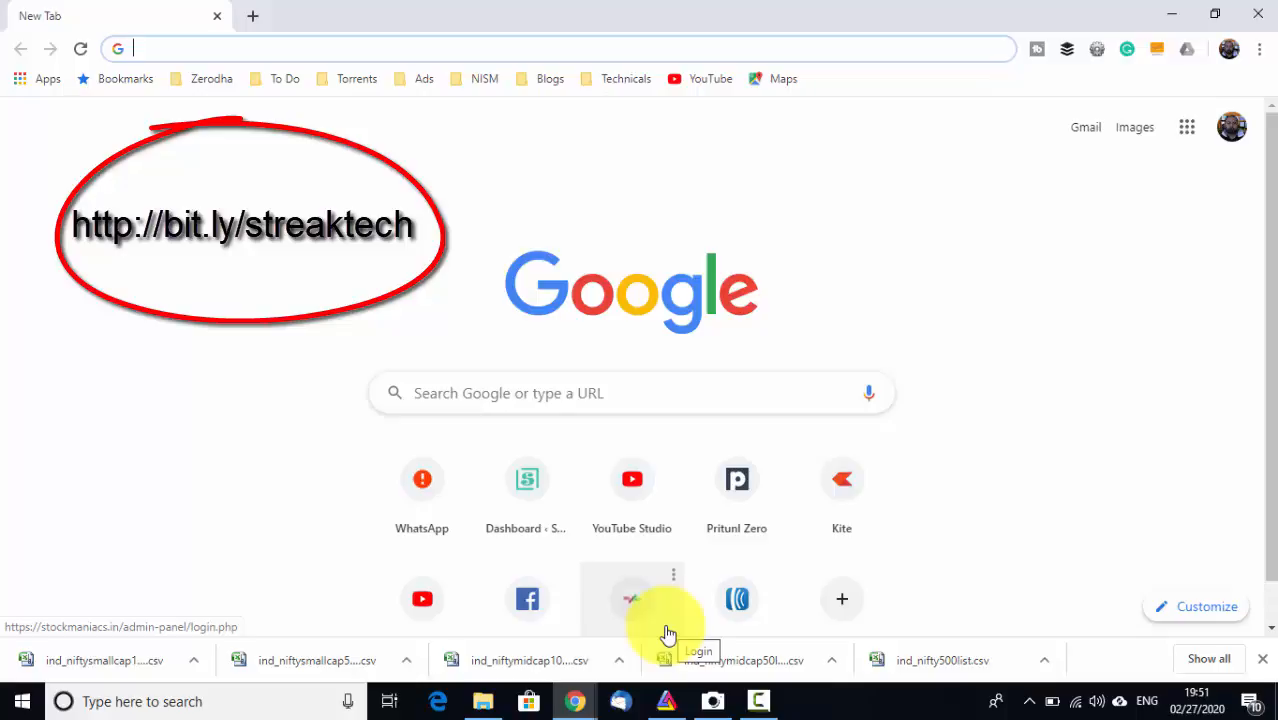
Step: Open the website bit.ly/streaktech and log in with Kite
text(bit)
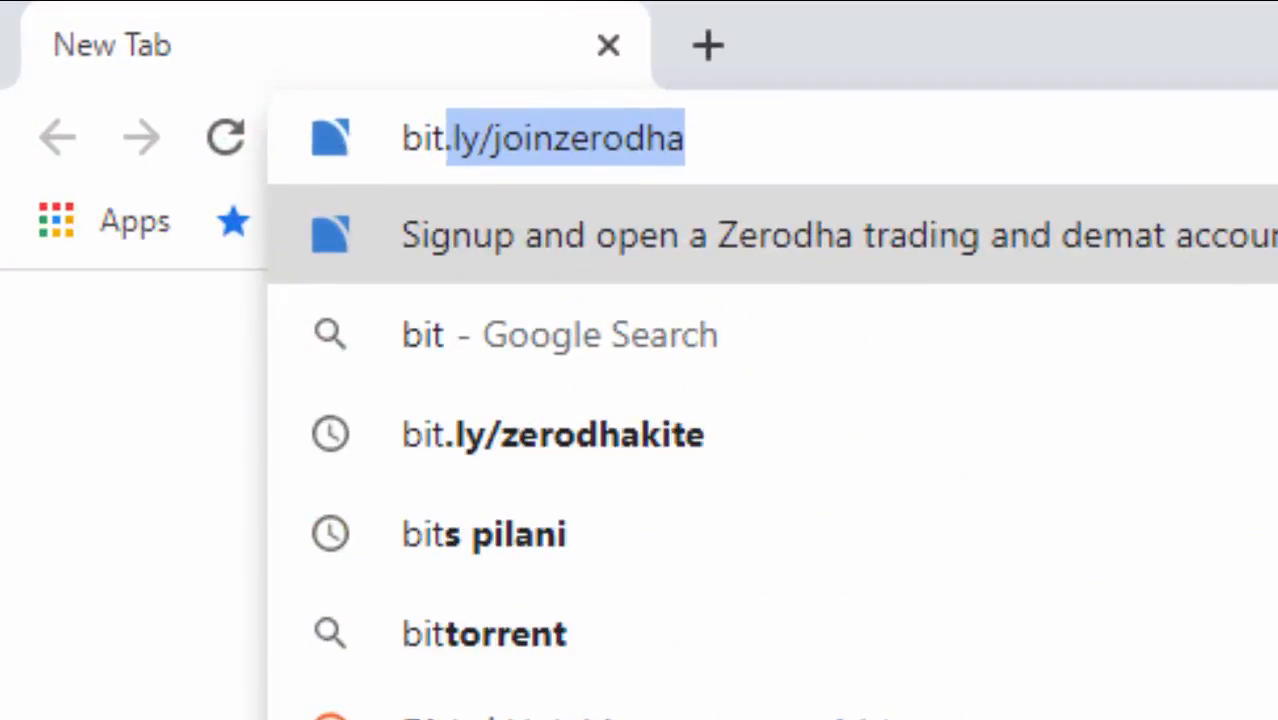
text(.ly/)
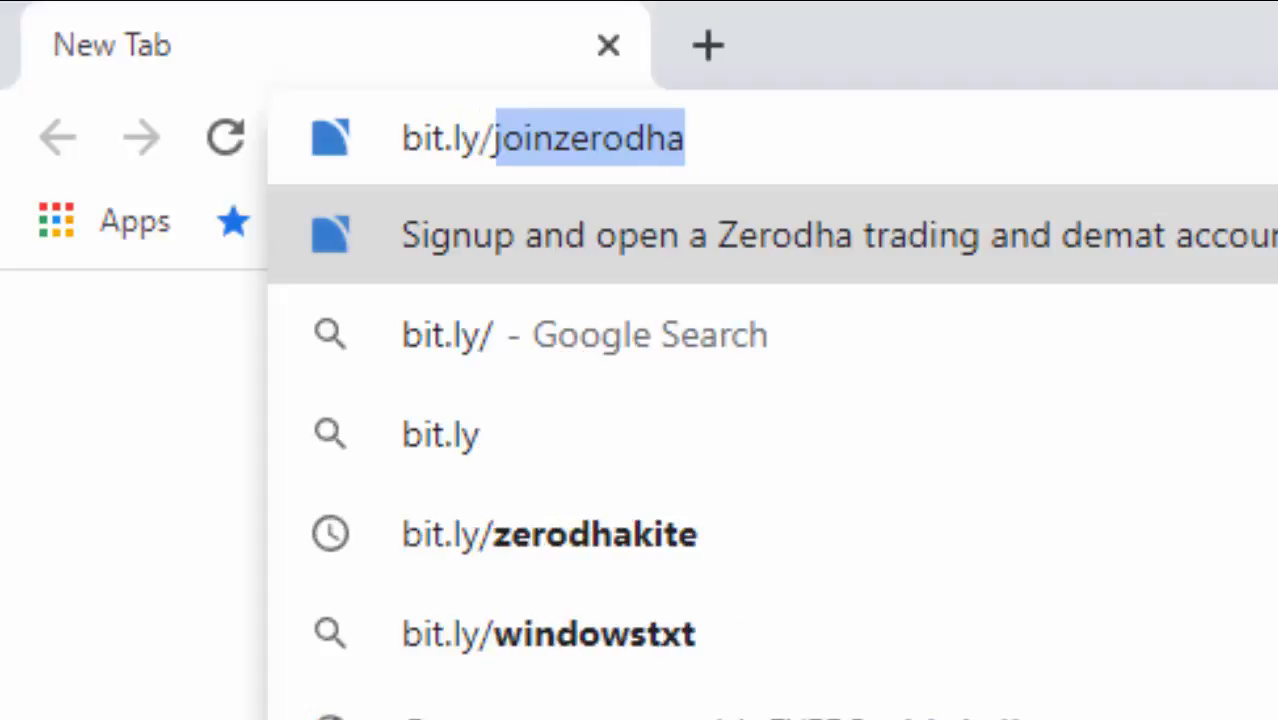
text(streak)
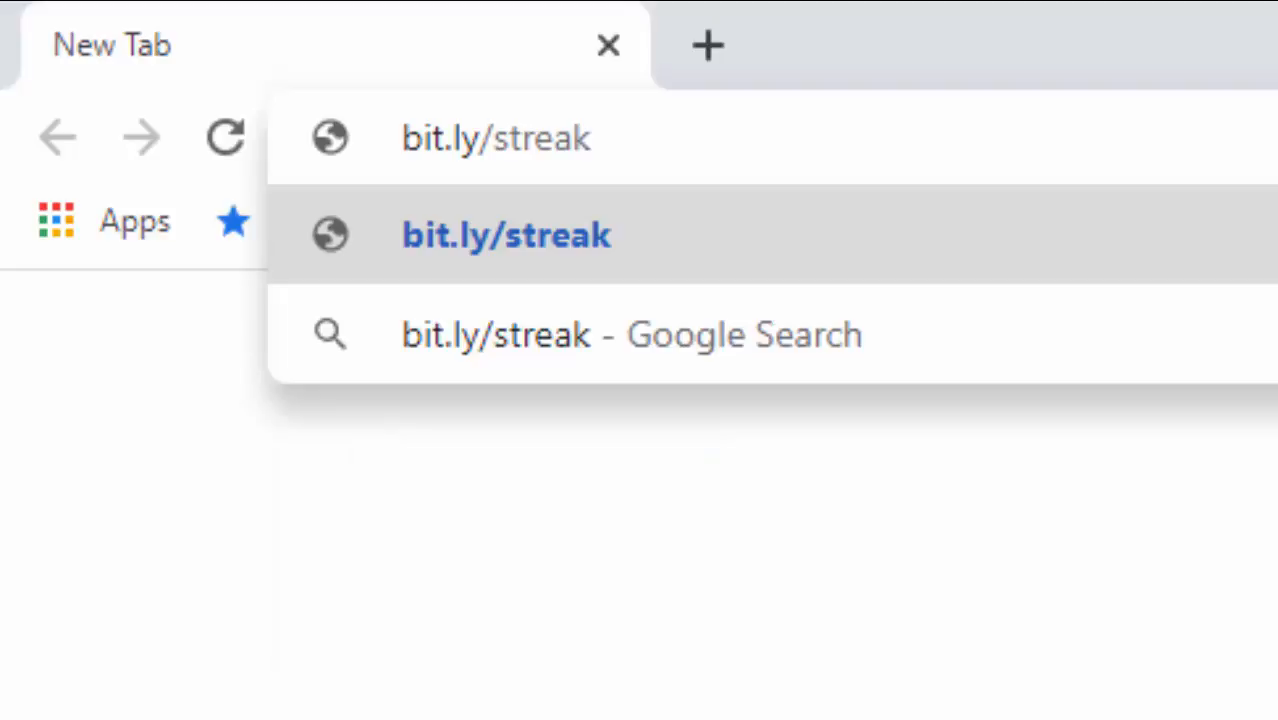
text(tech)
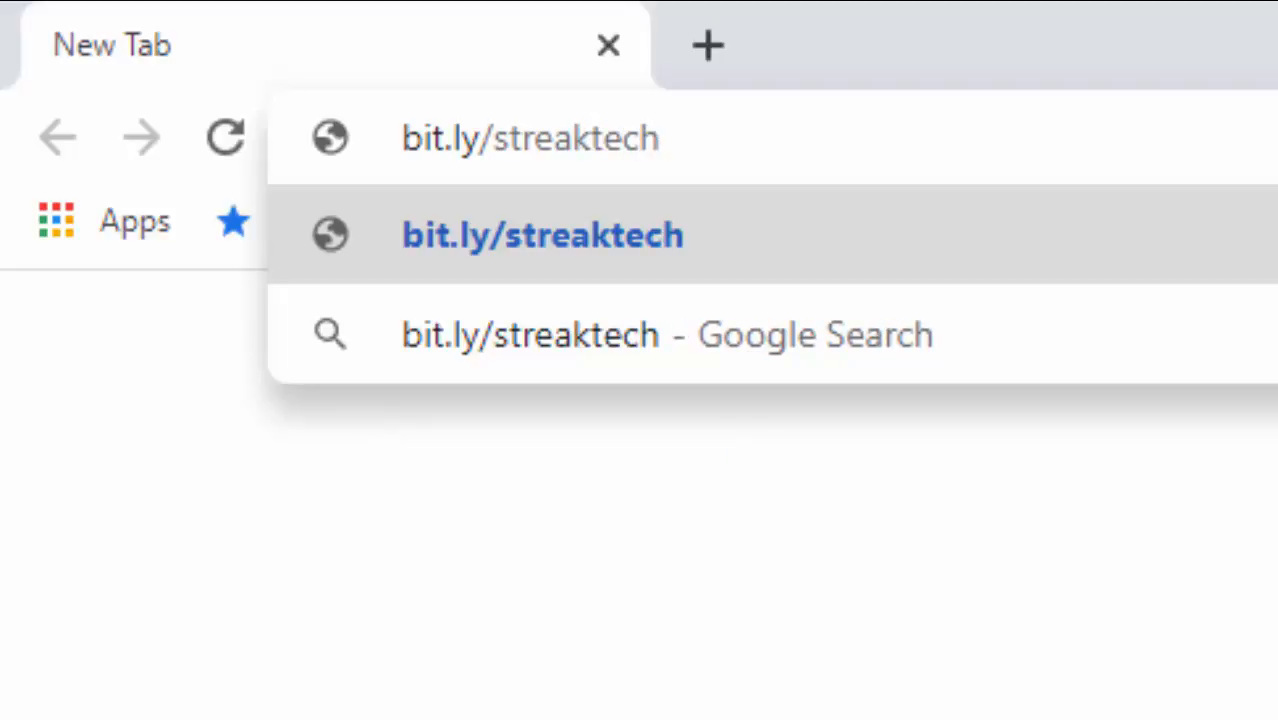
click(683, 135)
drag(410, 137, 642, 257)
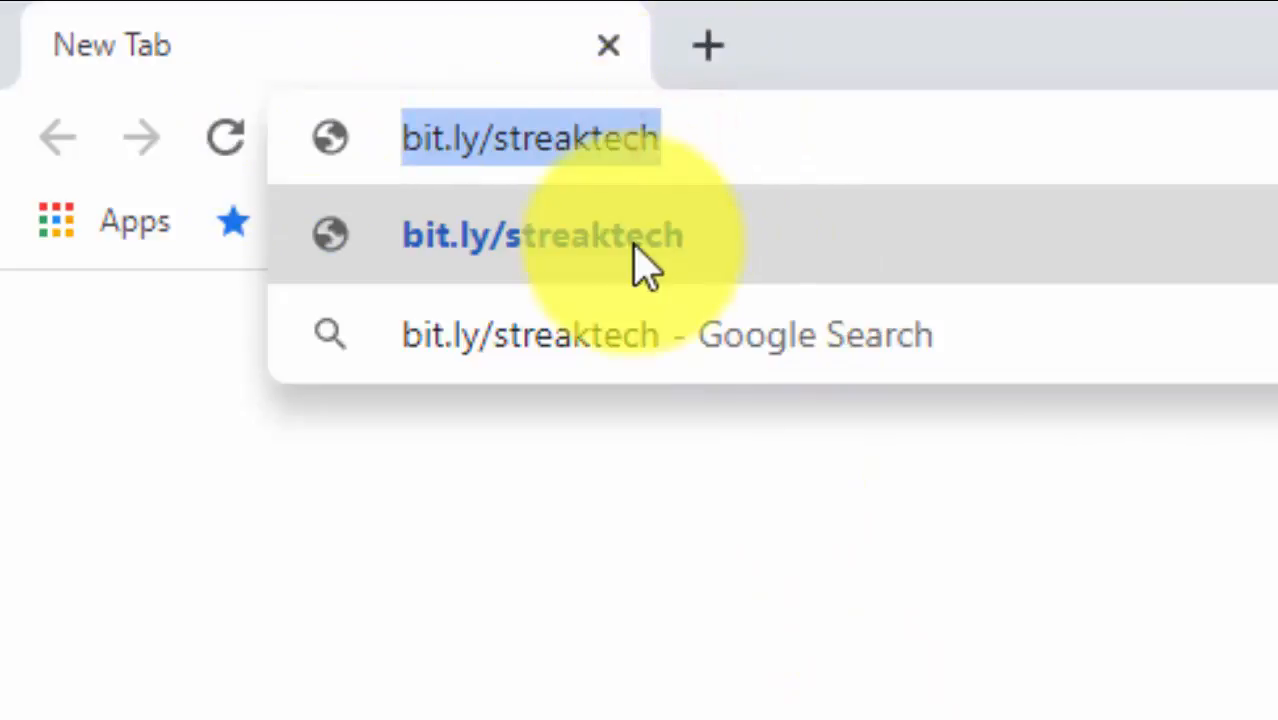
click(767, 148)
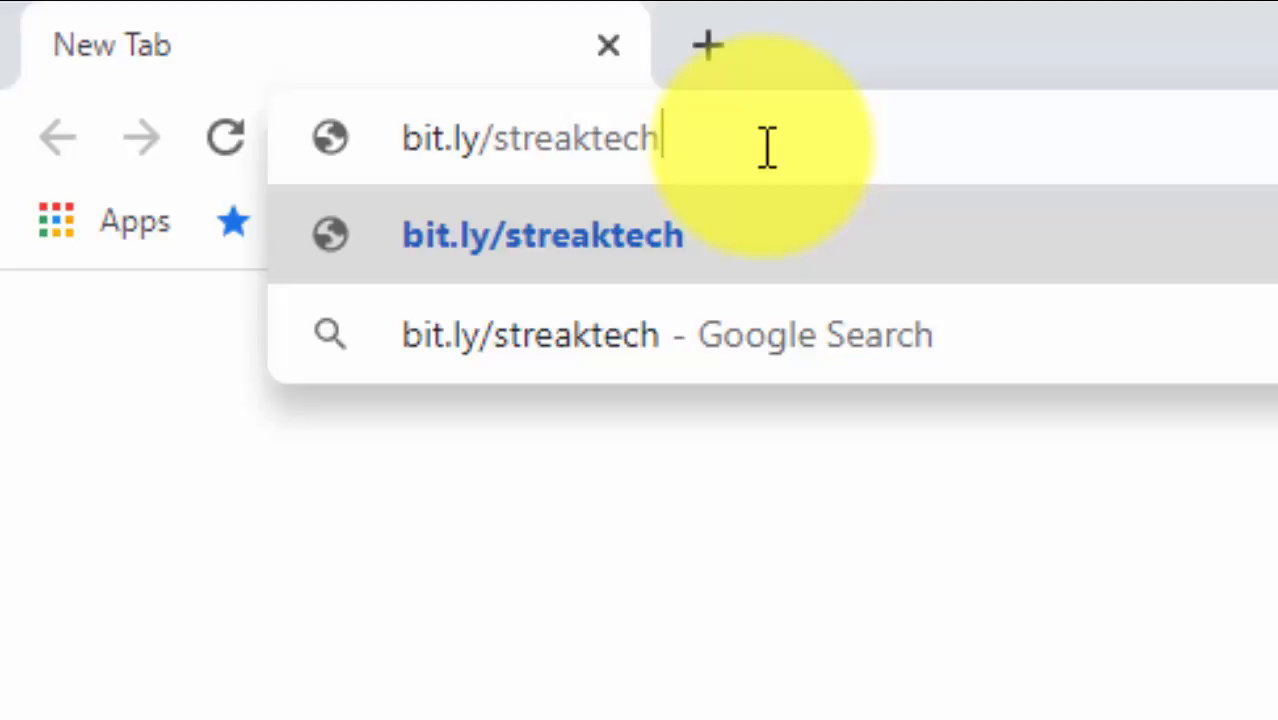
key(Return)
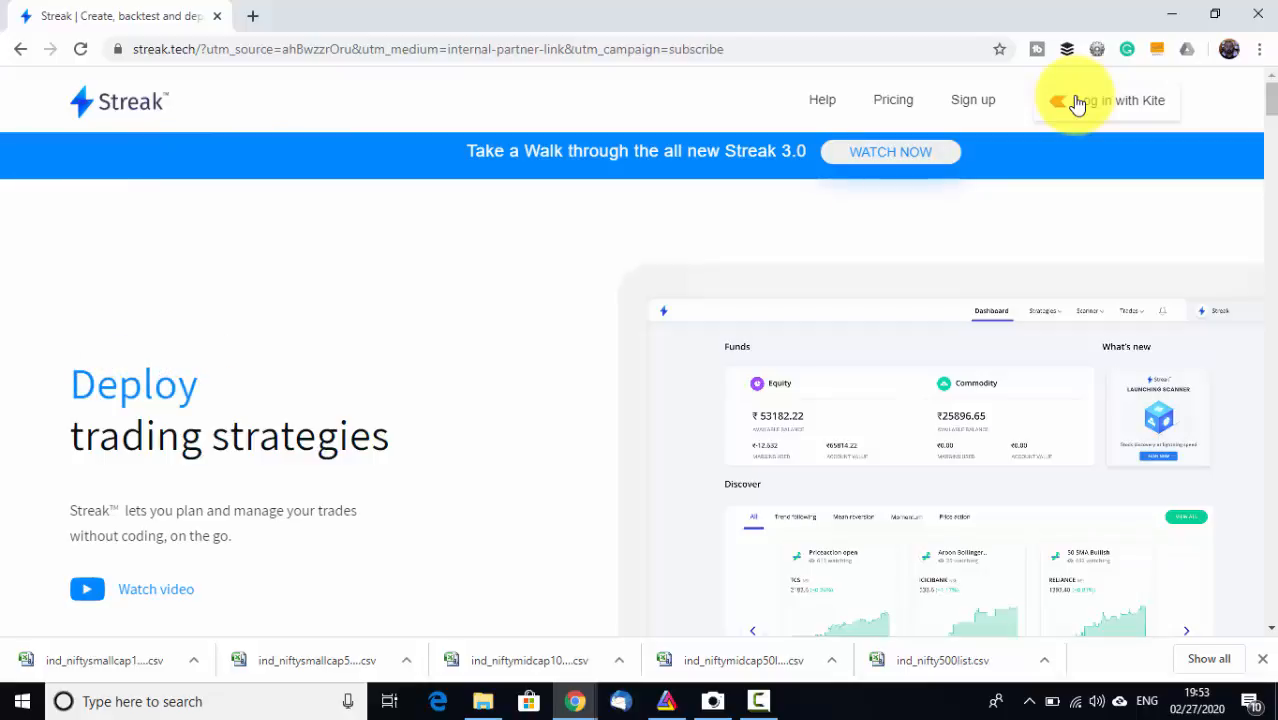
click(1091, 110)
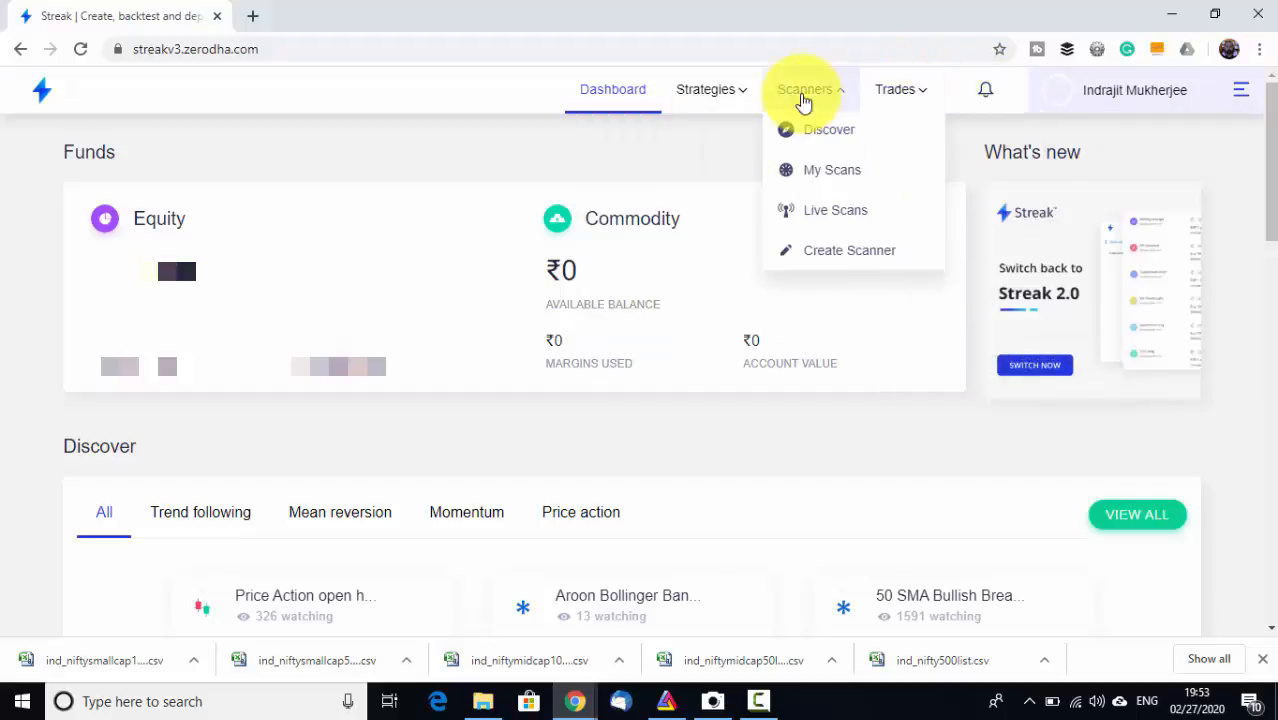
Step: Review the Strategies options, then the Discover, My Scans and Live Scans sections of the scanners
mouse_move(725, 94)
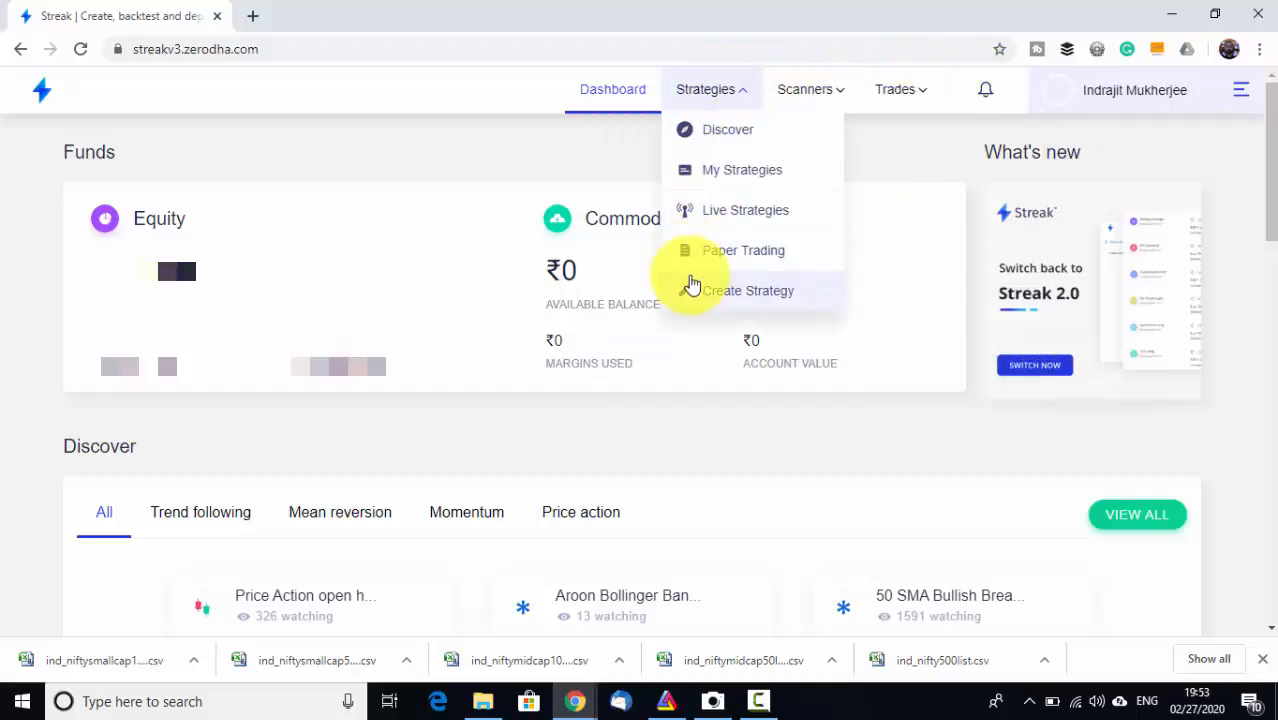
mouse_move(813, 100)
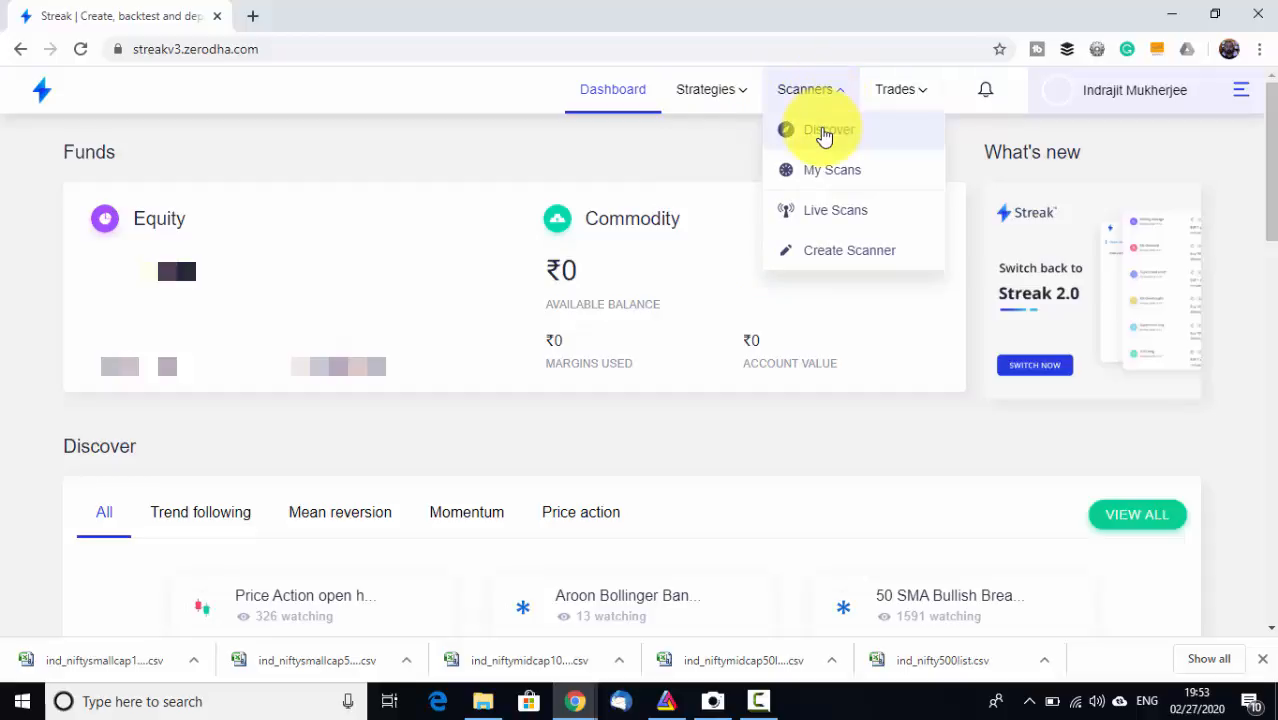
click(822, 134)
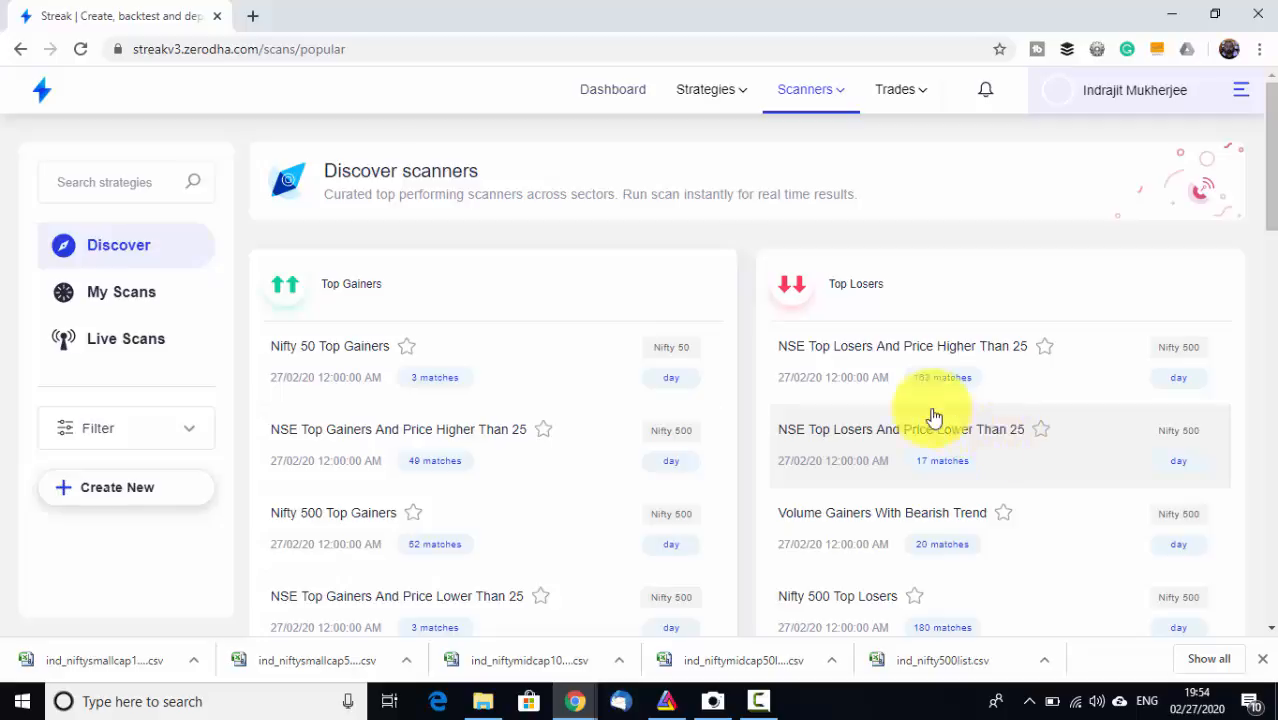
click(827, 89)
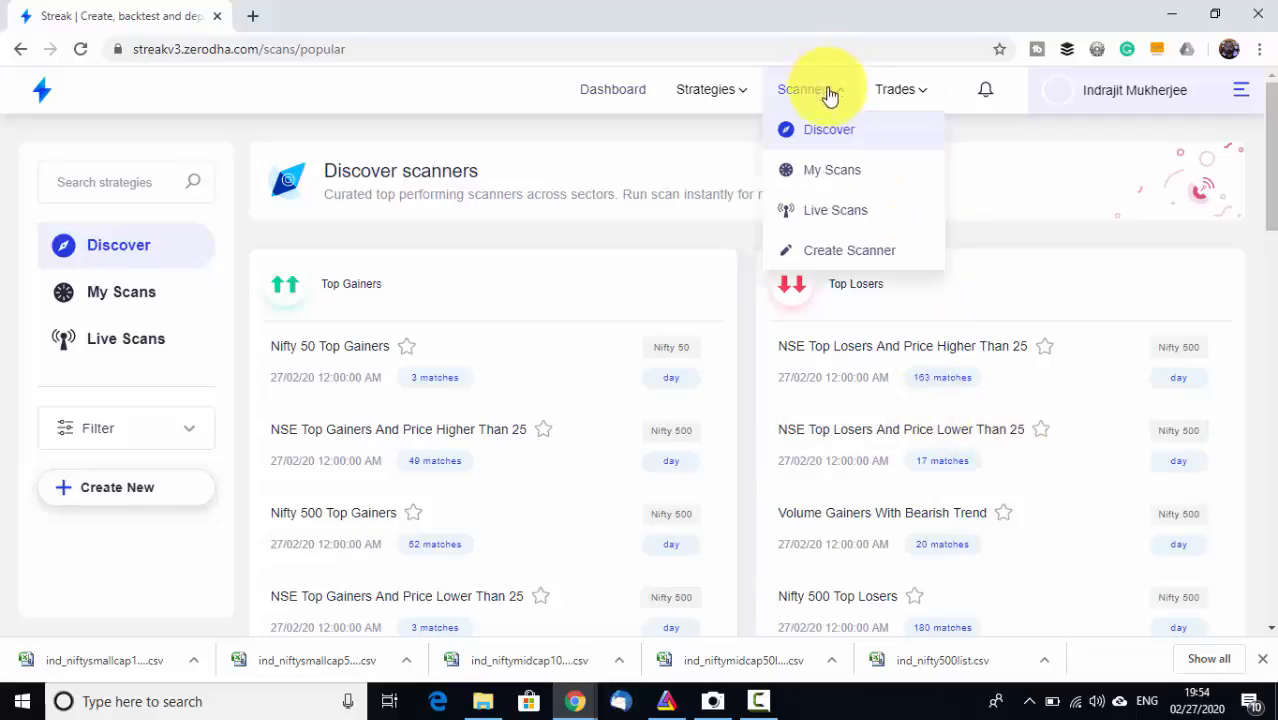
click(820, 177)
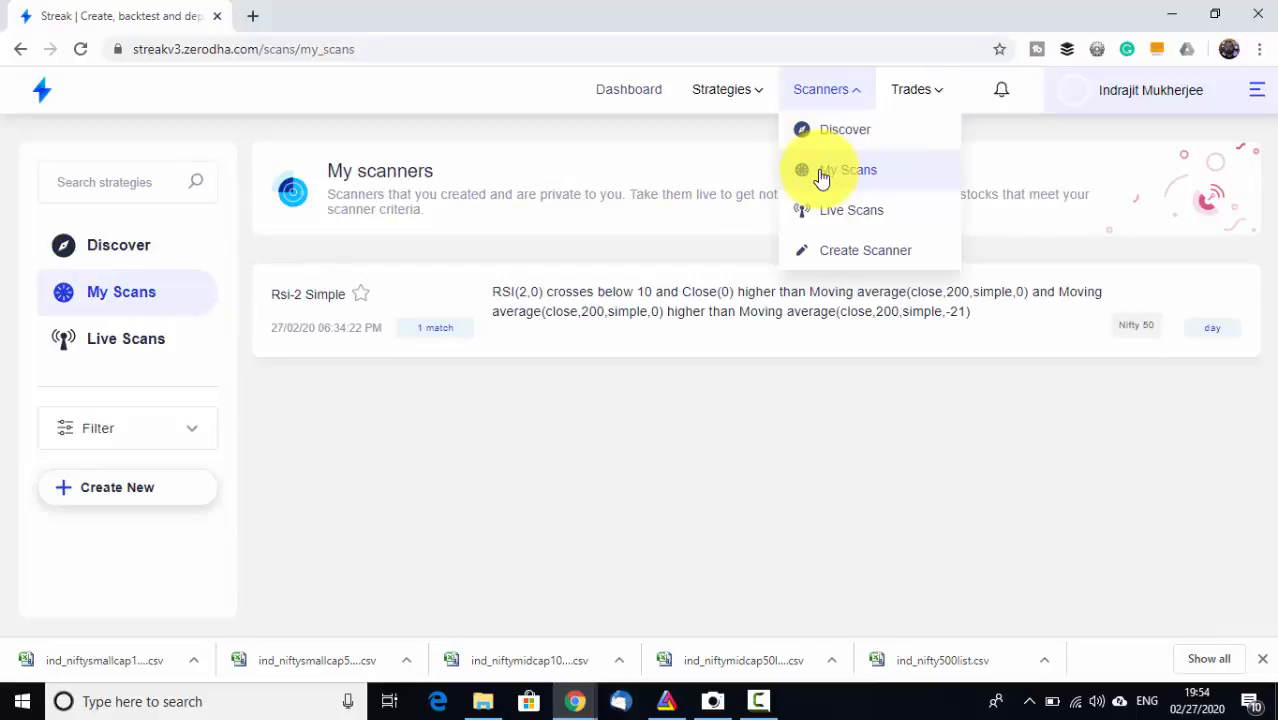
mouse_move(278, 303)
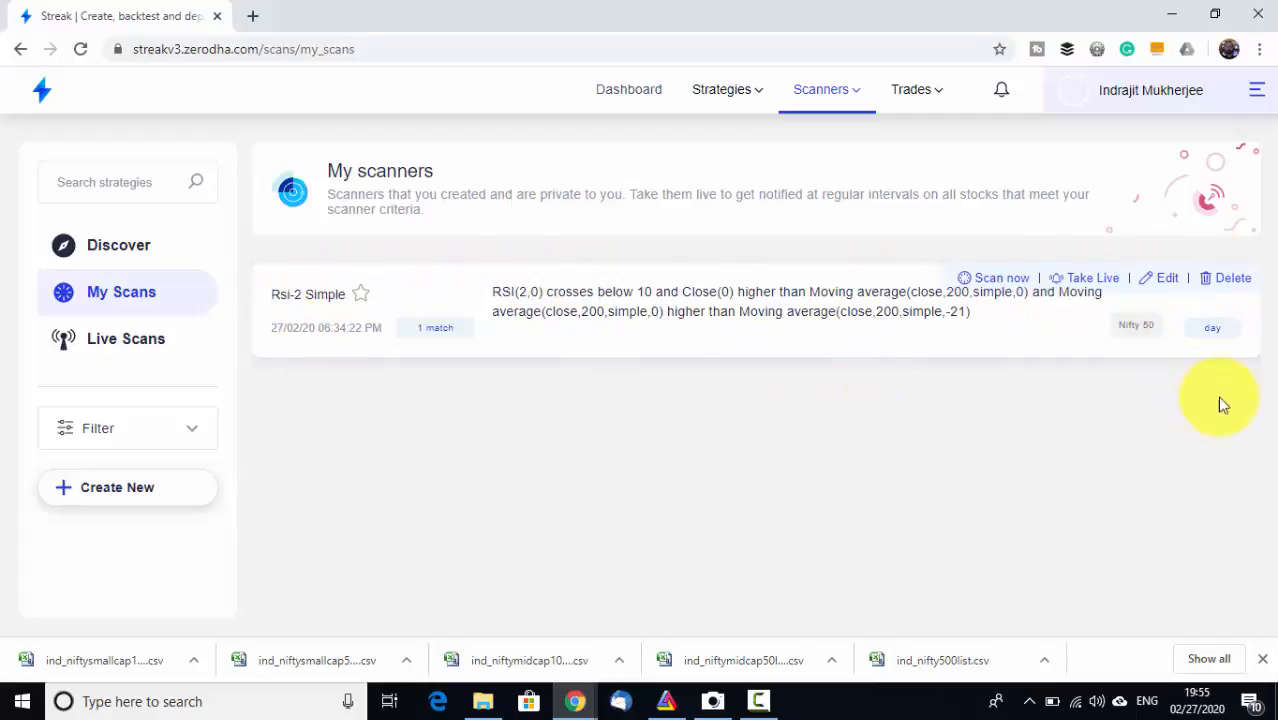
click(850, 108)
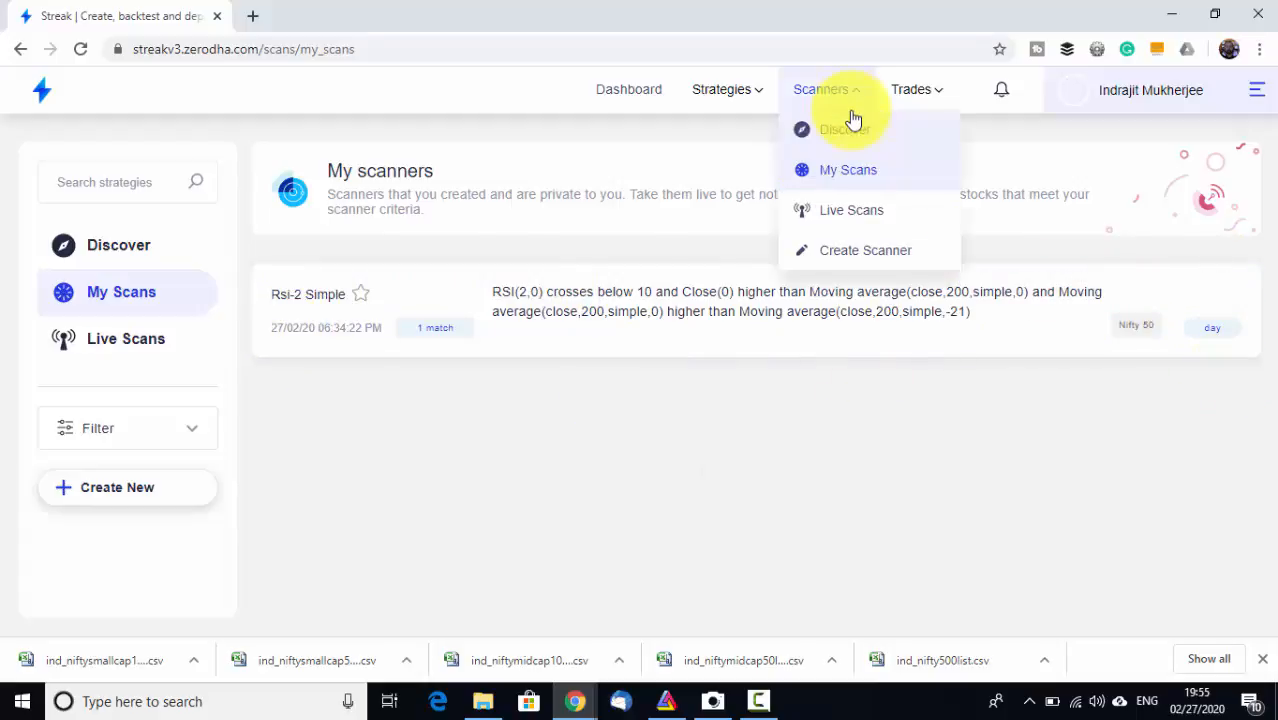
click(849, 220)
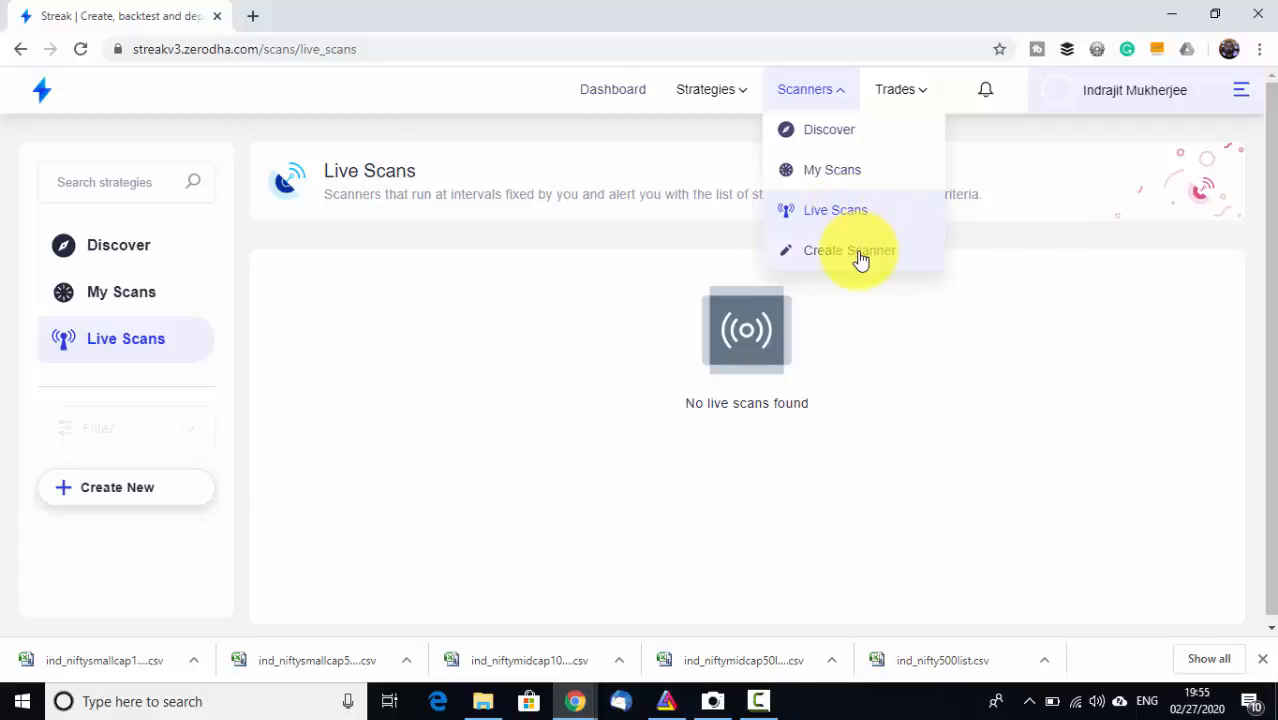
Step: Start a new scanner and look through the stock groups it can scan, keeping Nifty 100
click(860, 255)
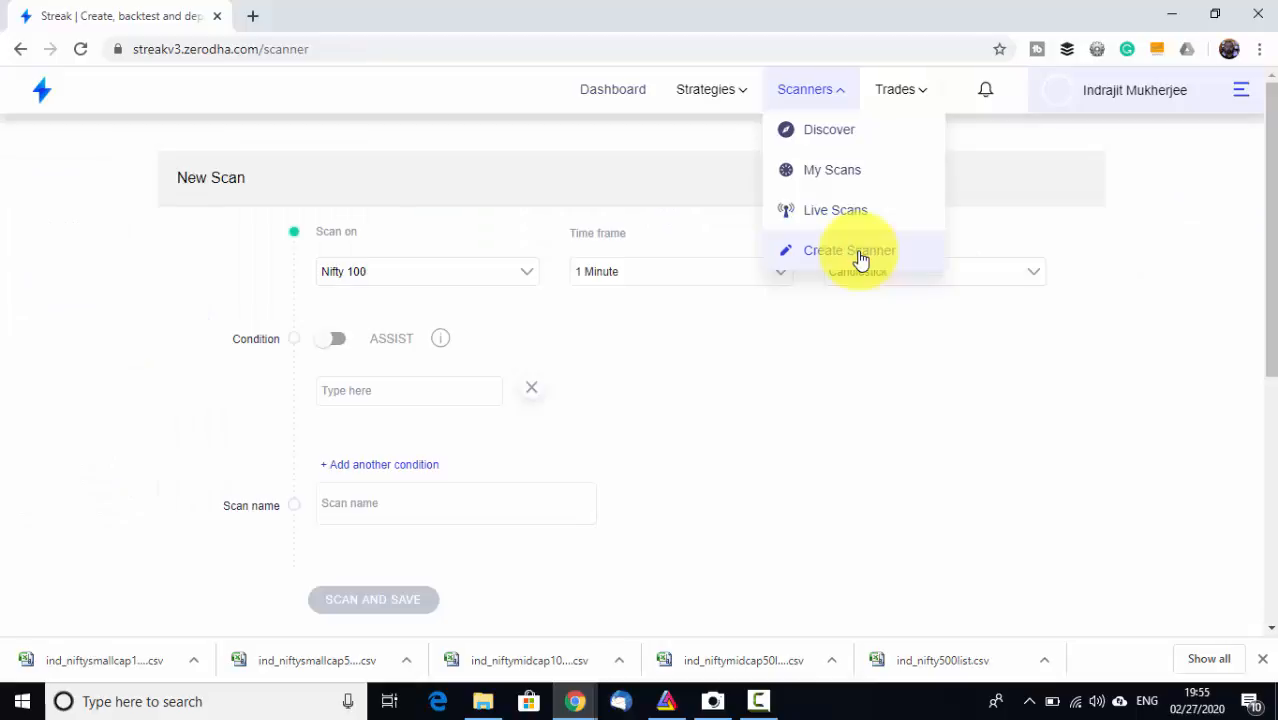
click(158, 286)
click(380, 272)
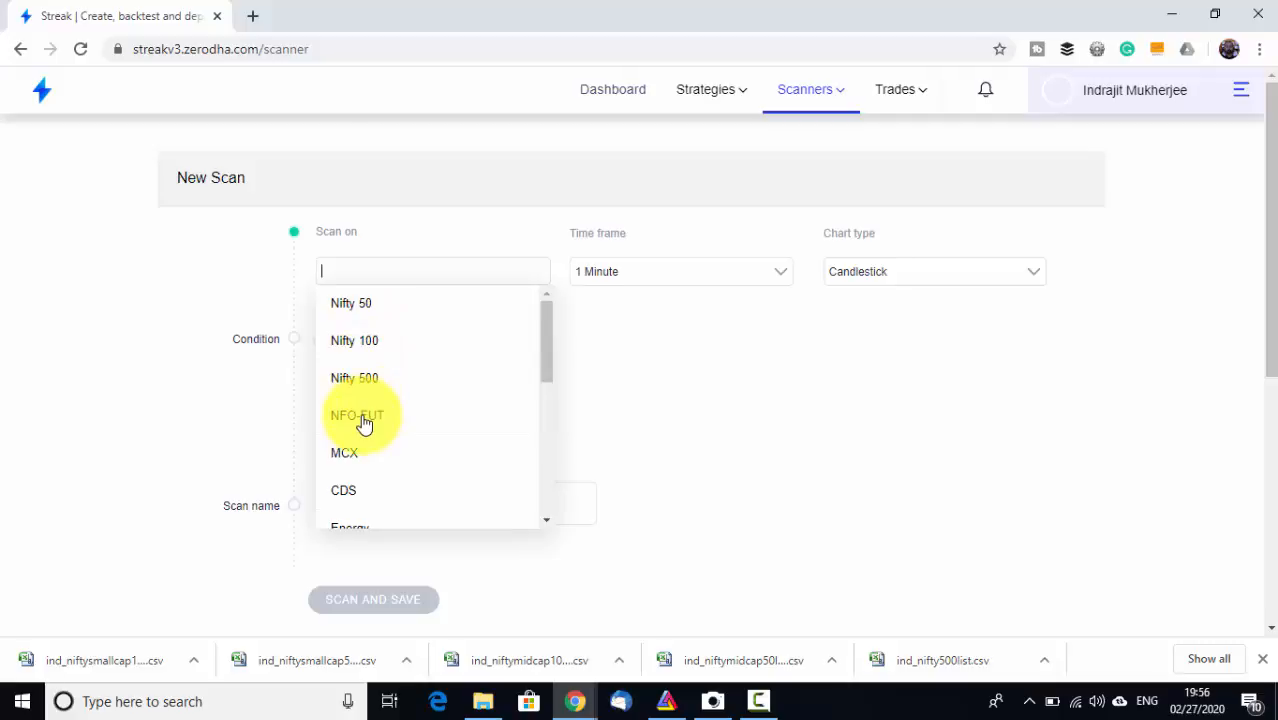
drag(546, 362, 545, 404)
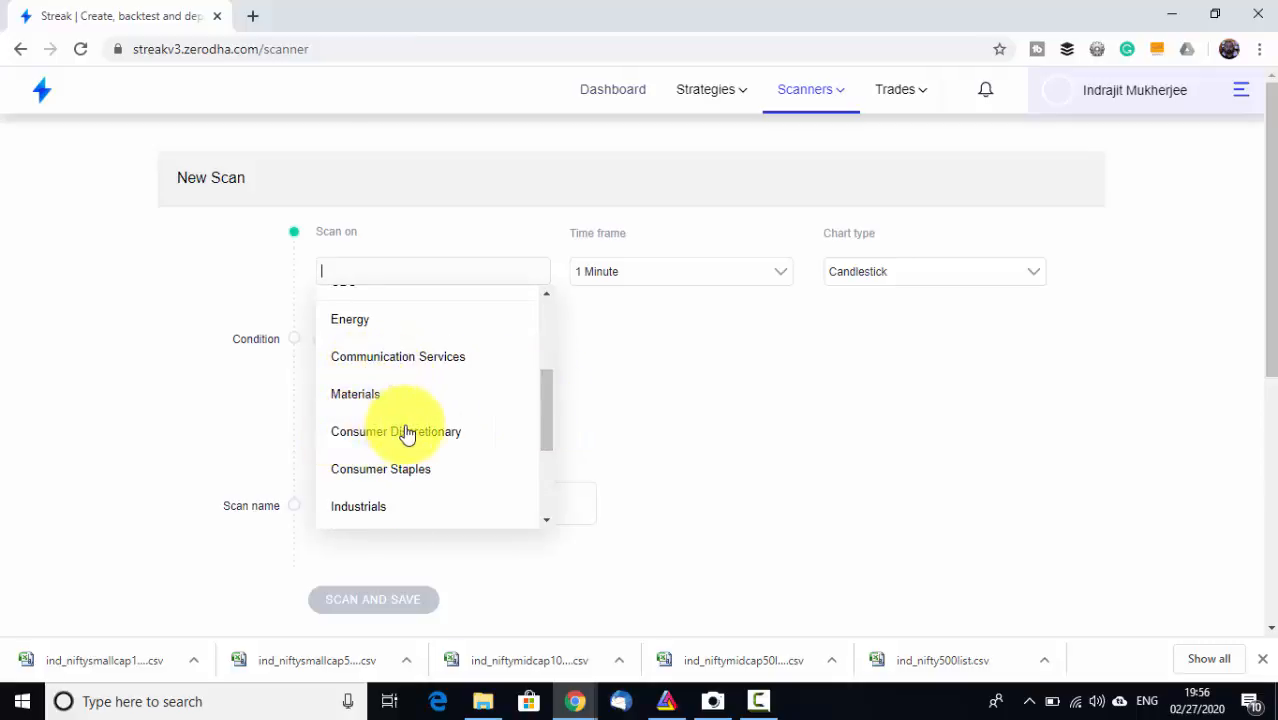
click(588, 385)
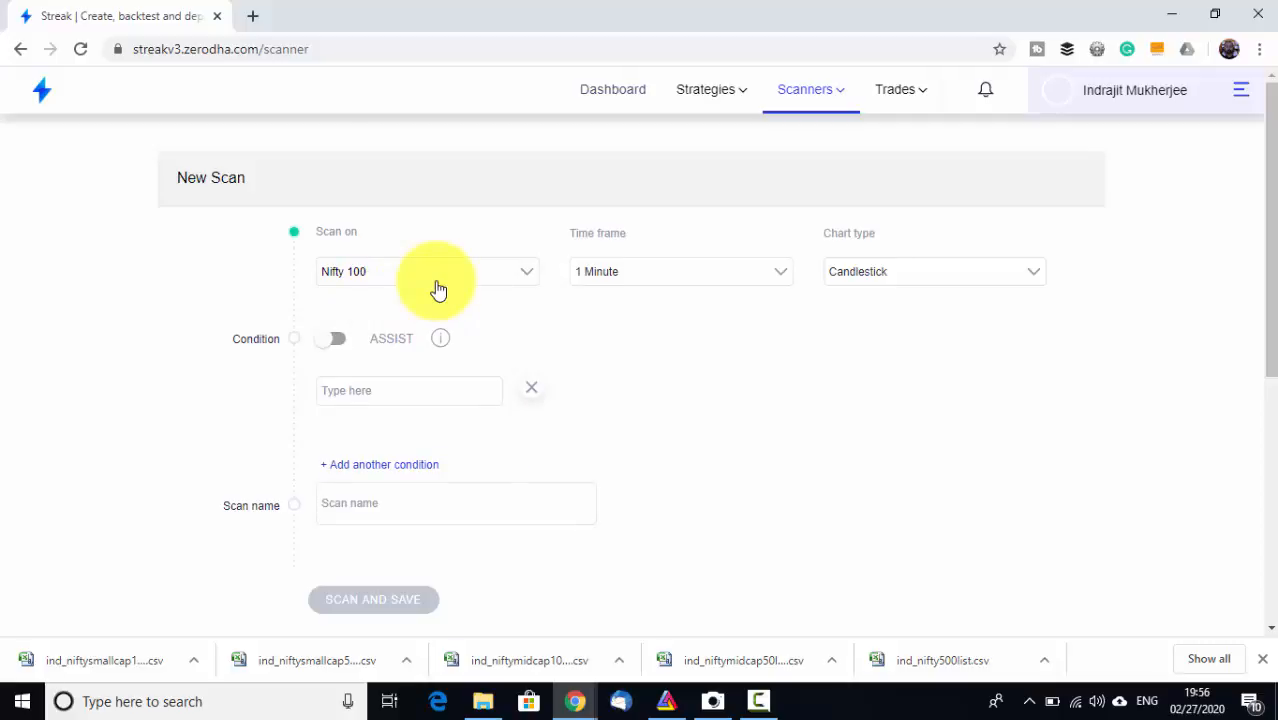
Step: Set the new scan's time frame to 1 Day and its chart type to Candlestick
click(634, 277)
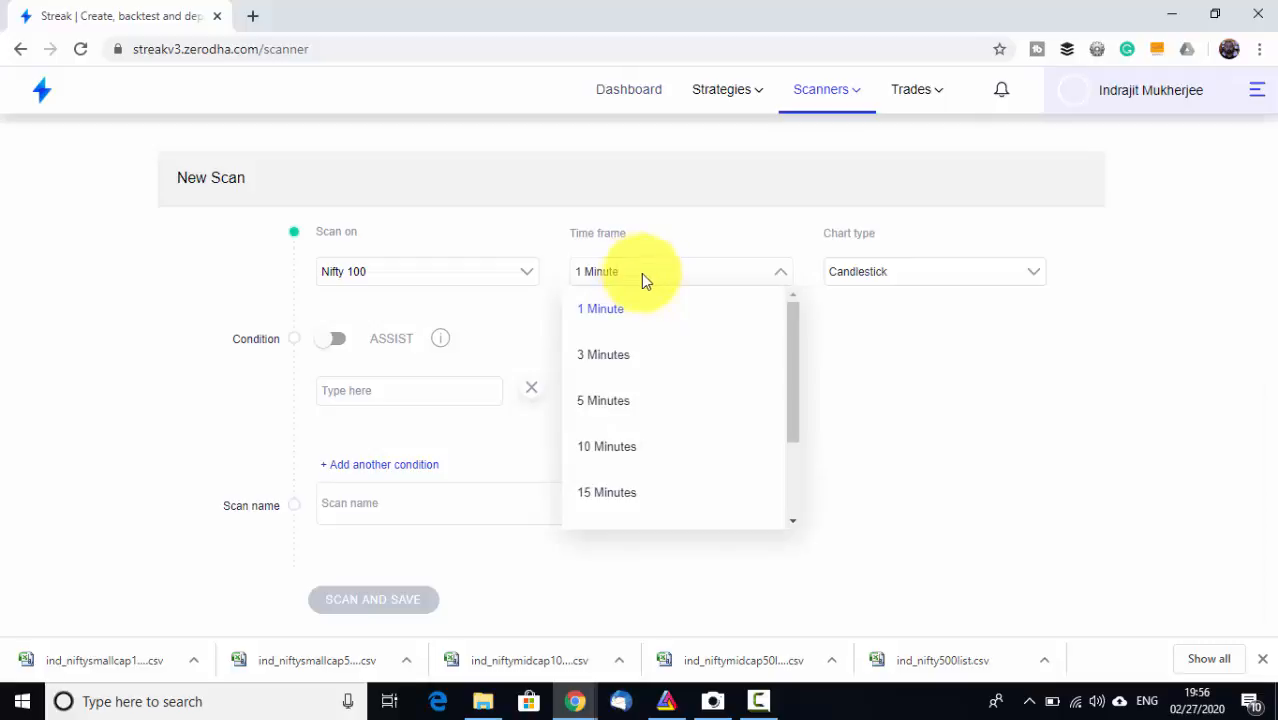
drag(792, 352, 793, 440)
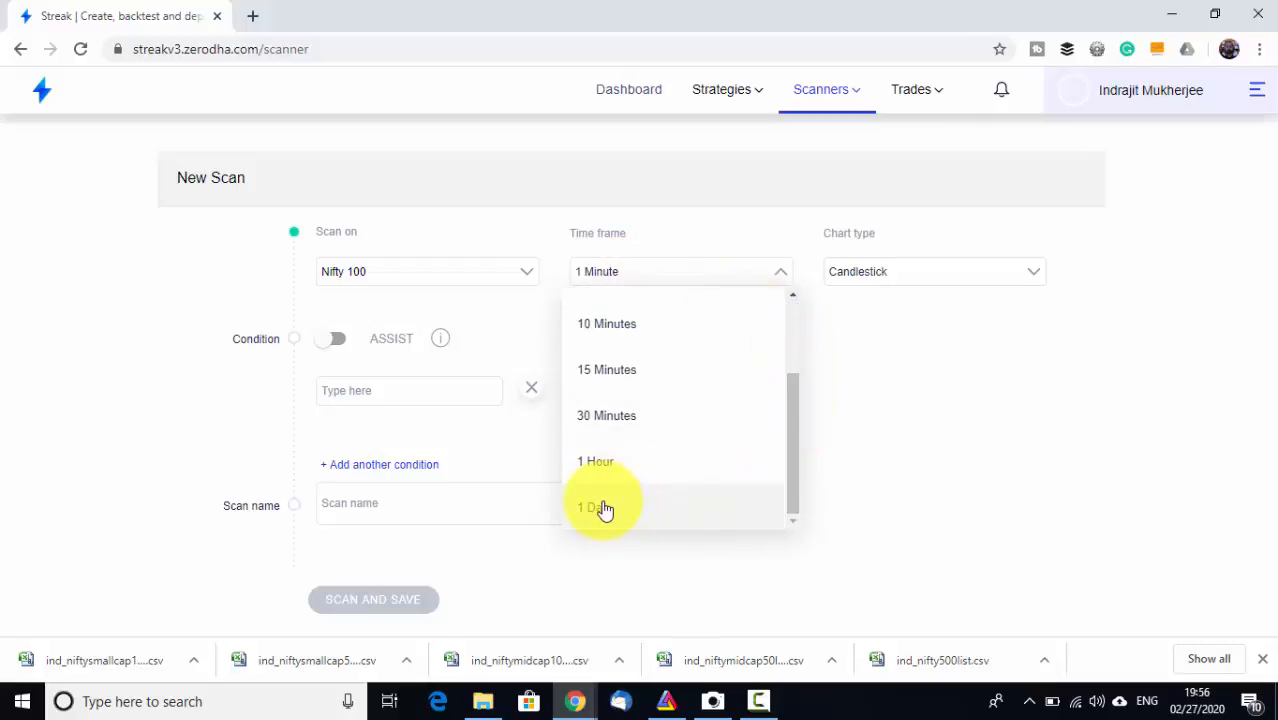
click(603, 508)
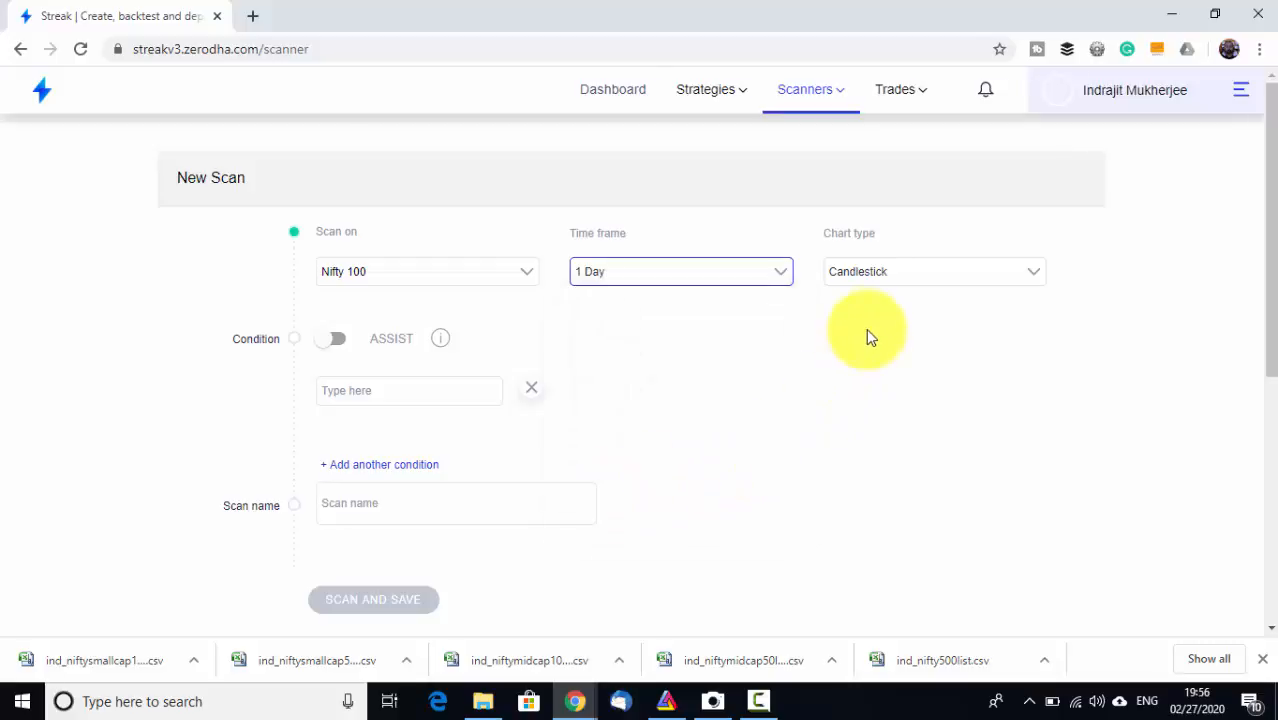
click(874, 271)
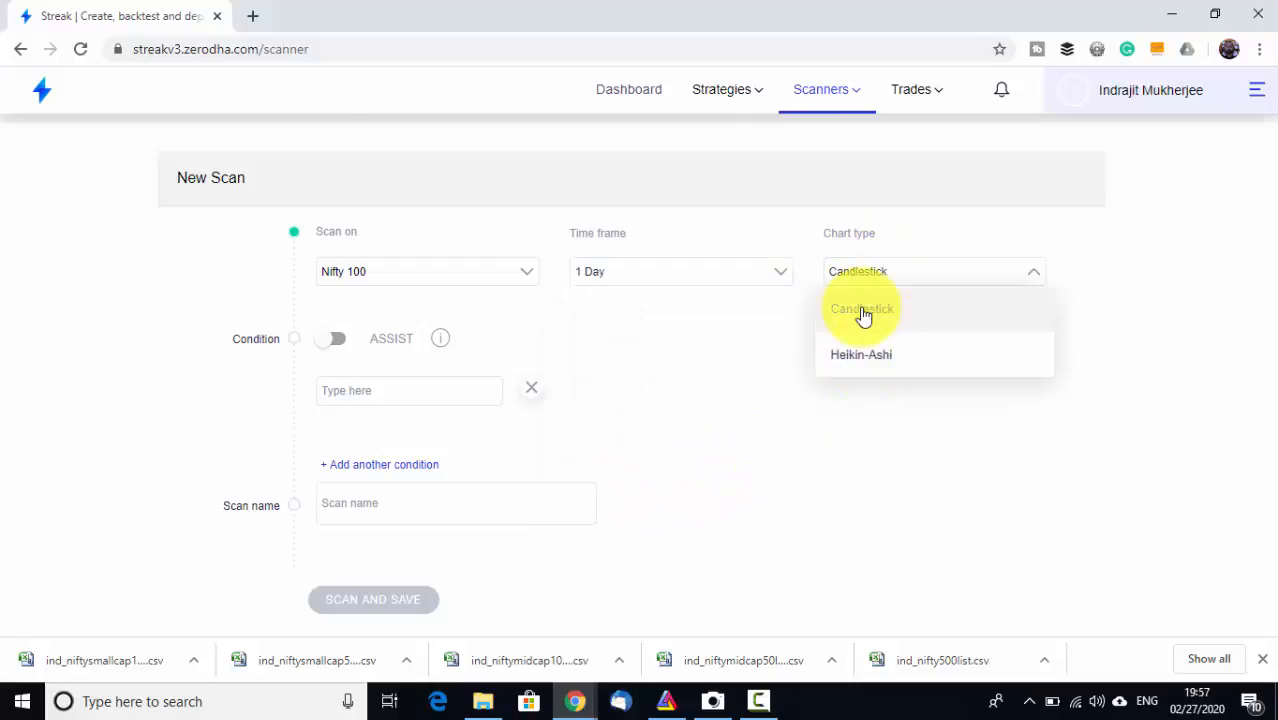
click(864, 314)
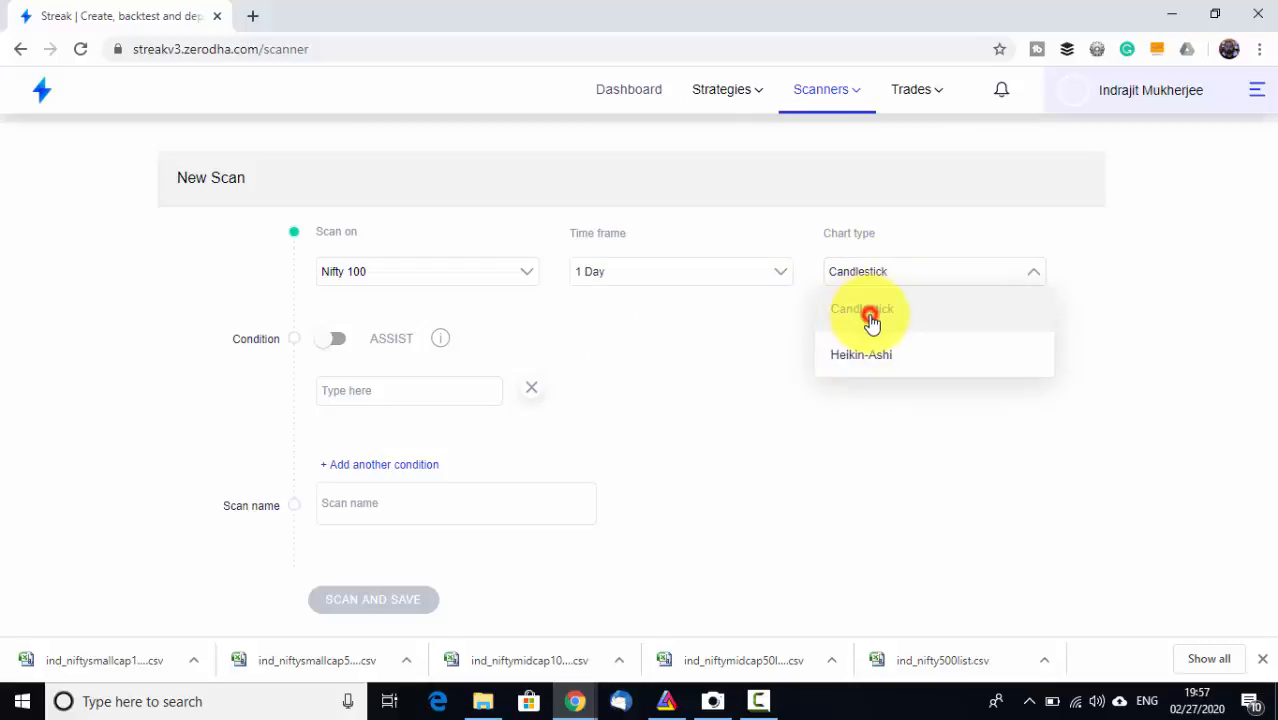
Step: Turn on assist for the scan condition and insert the RSI (Relative strength index) indicator
click(340, 342)
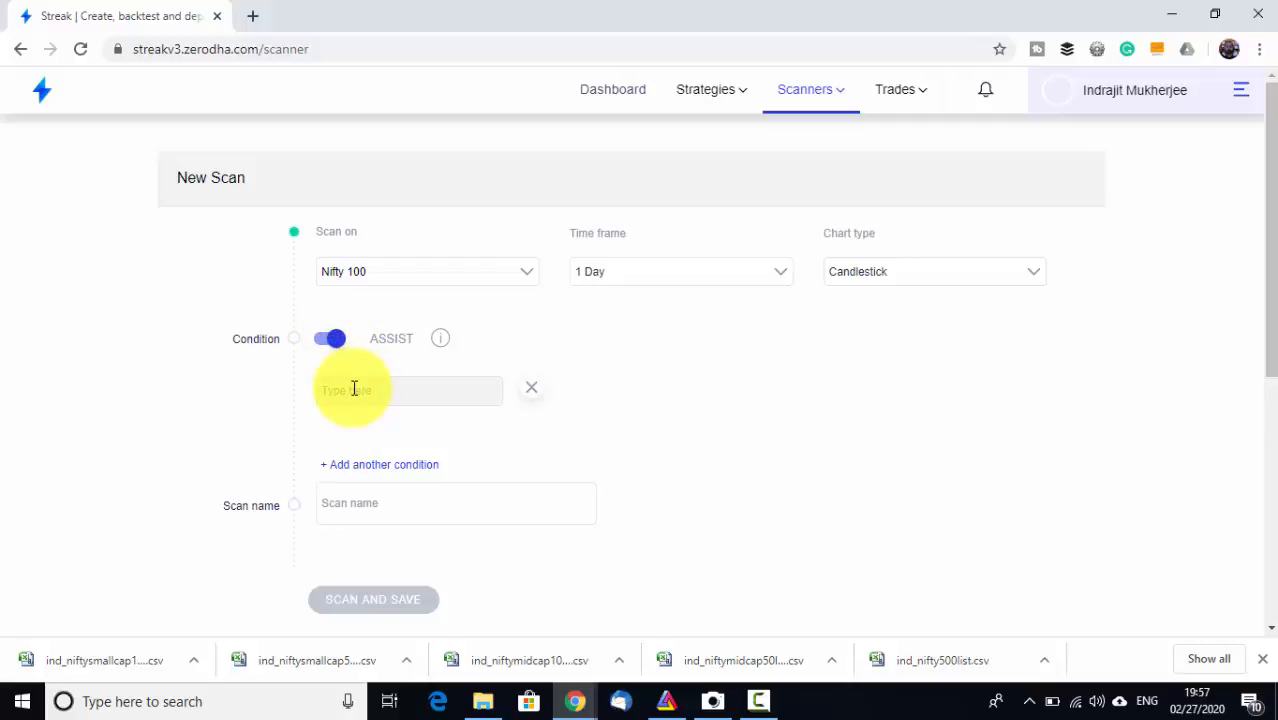
click(434, 392)
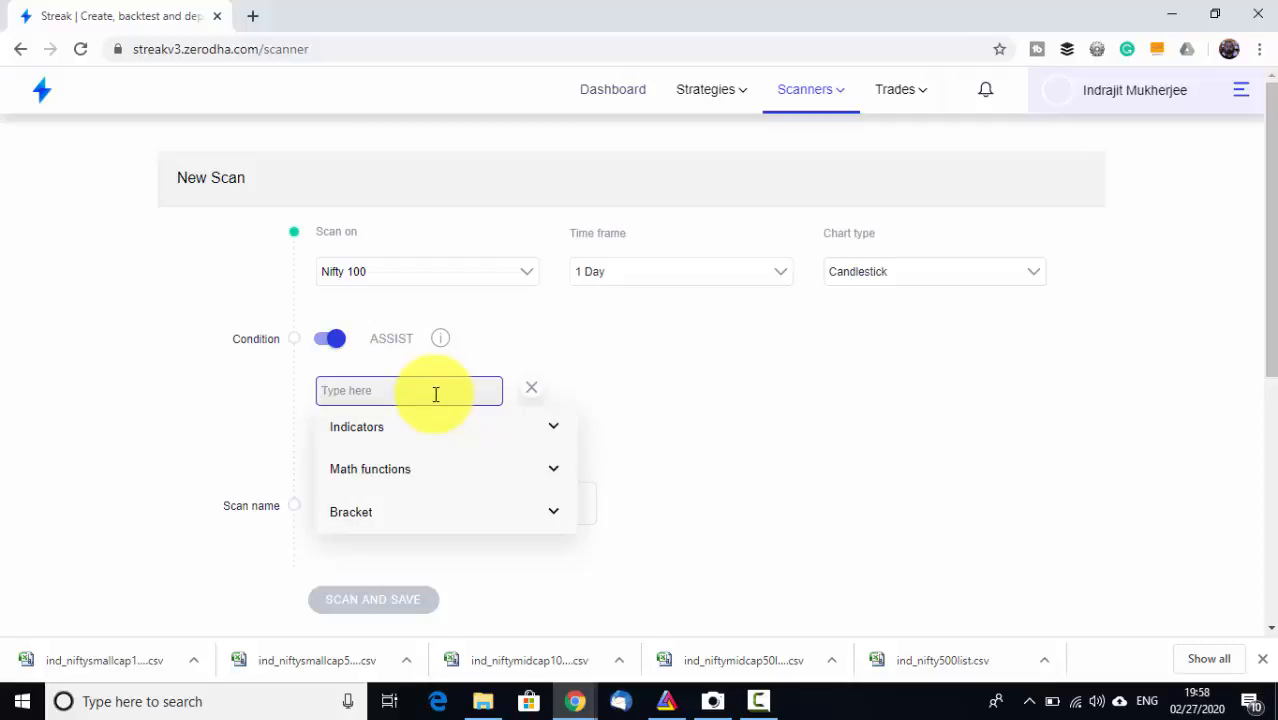
text(rsi)
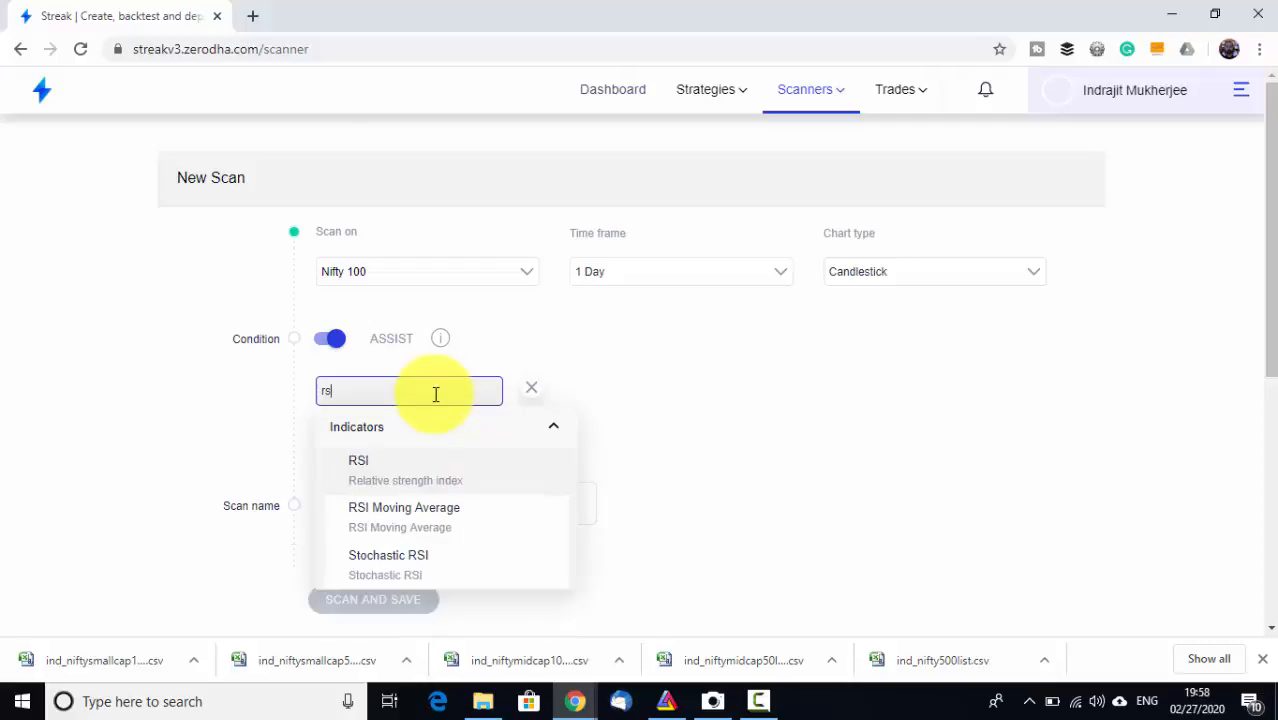
click(397, 460)
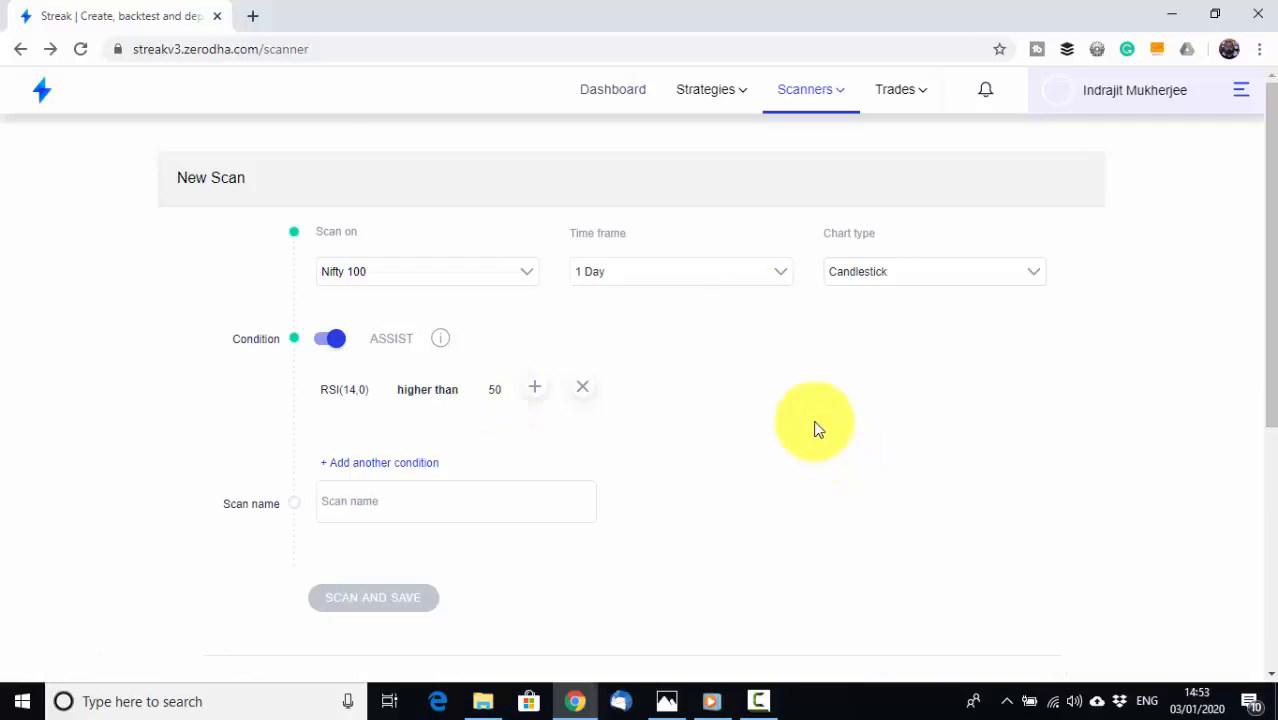
Step: Start a new strategy and set its time frame to 1 Day
mouse_move(742, 92)
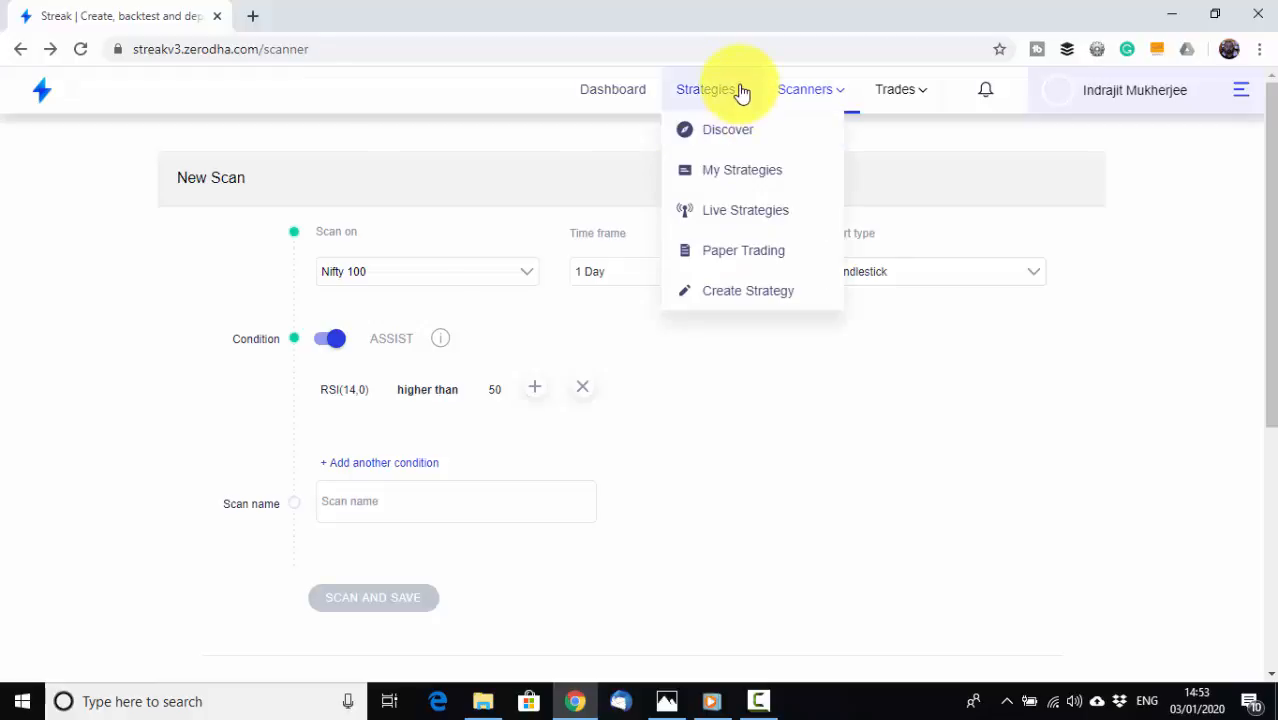
click(729, 304)
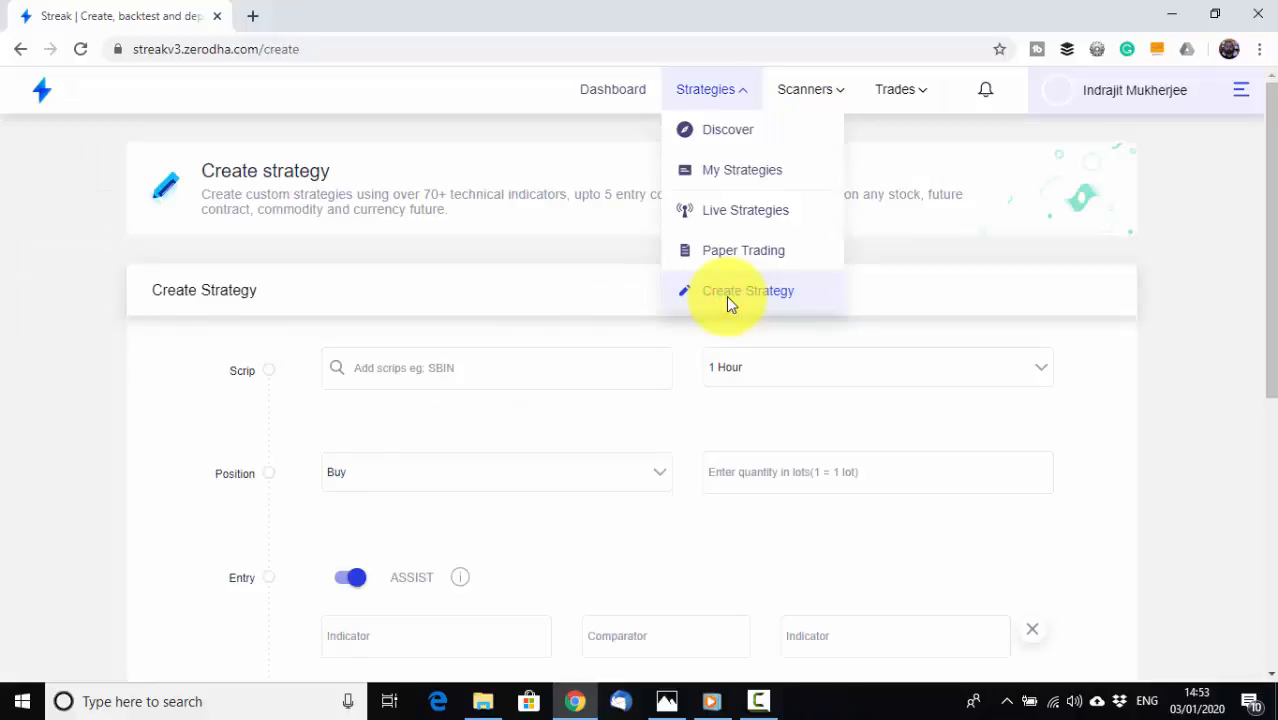
click(1213, 337)
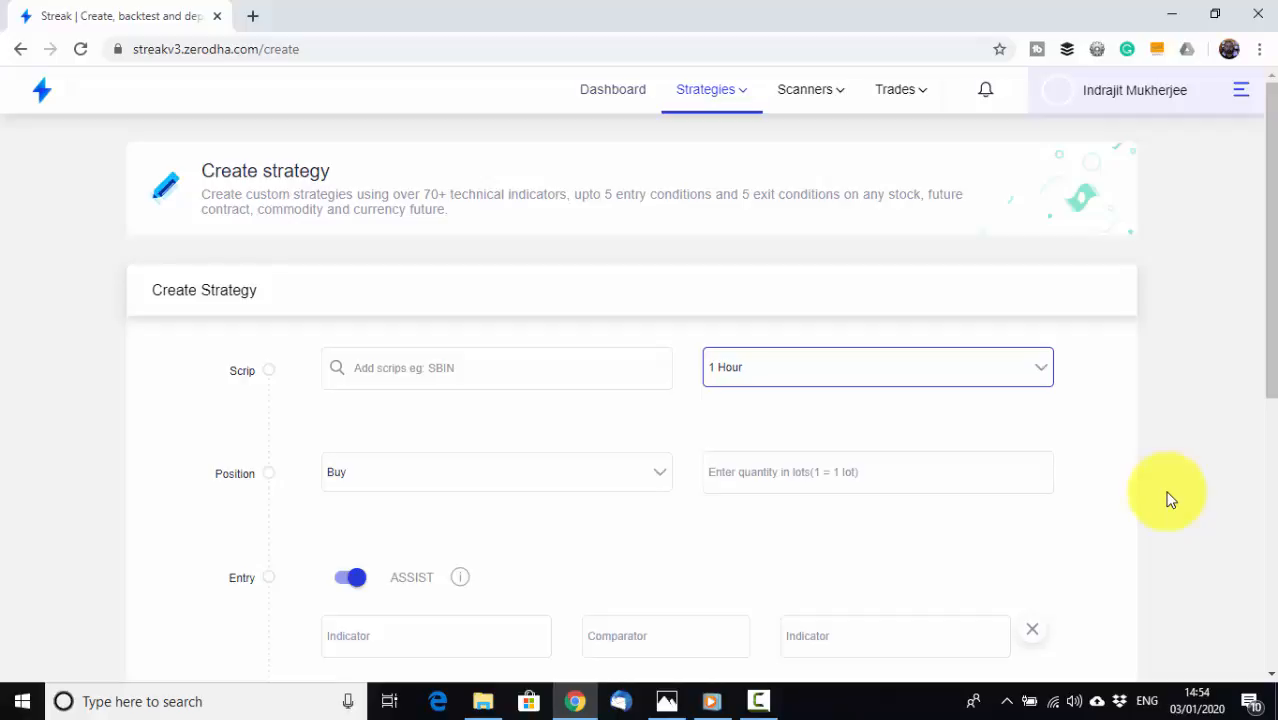
click(893, 372)
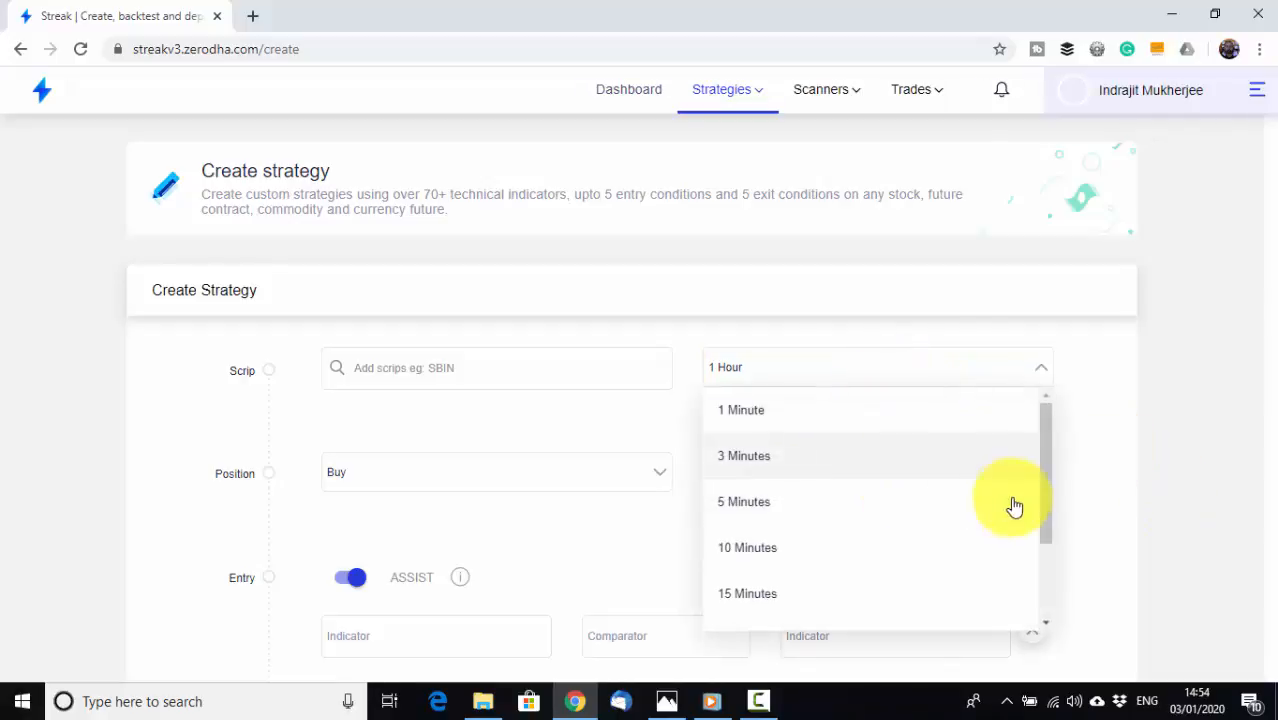
drag(1046, 490, 1044, 586)
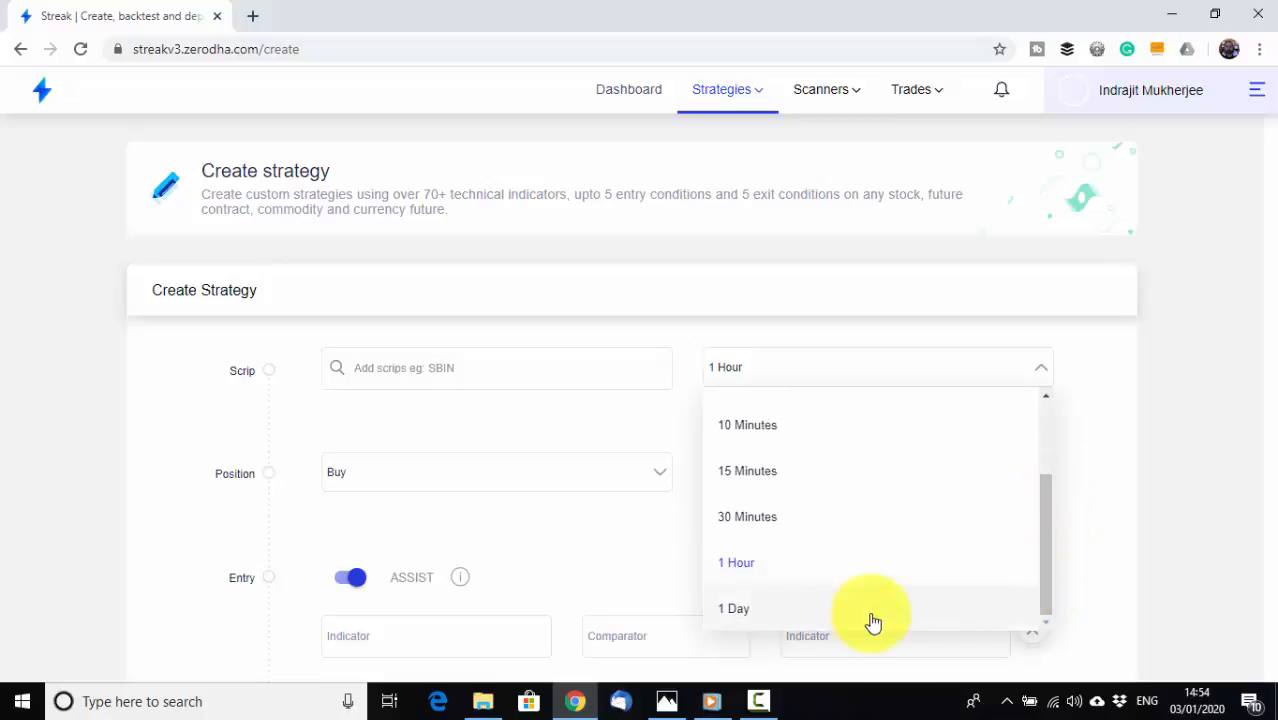
click(755, 610)
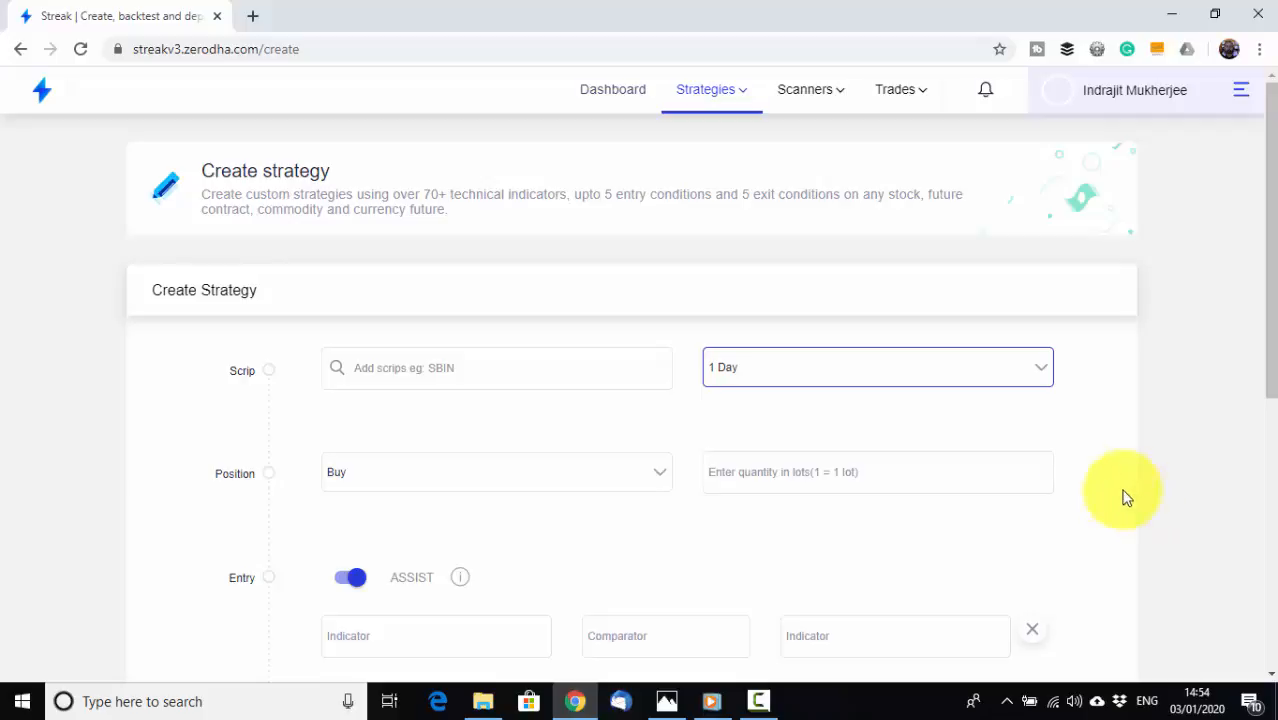
Step: Keep the strategy's position as Buy and set the quantity to 1 lot
click(356, 478)
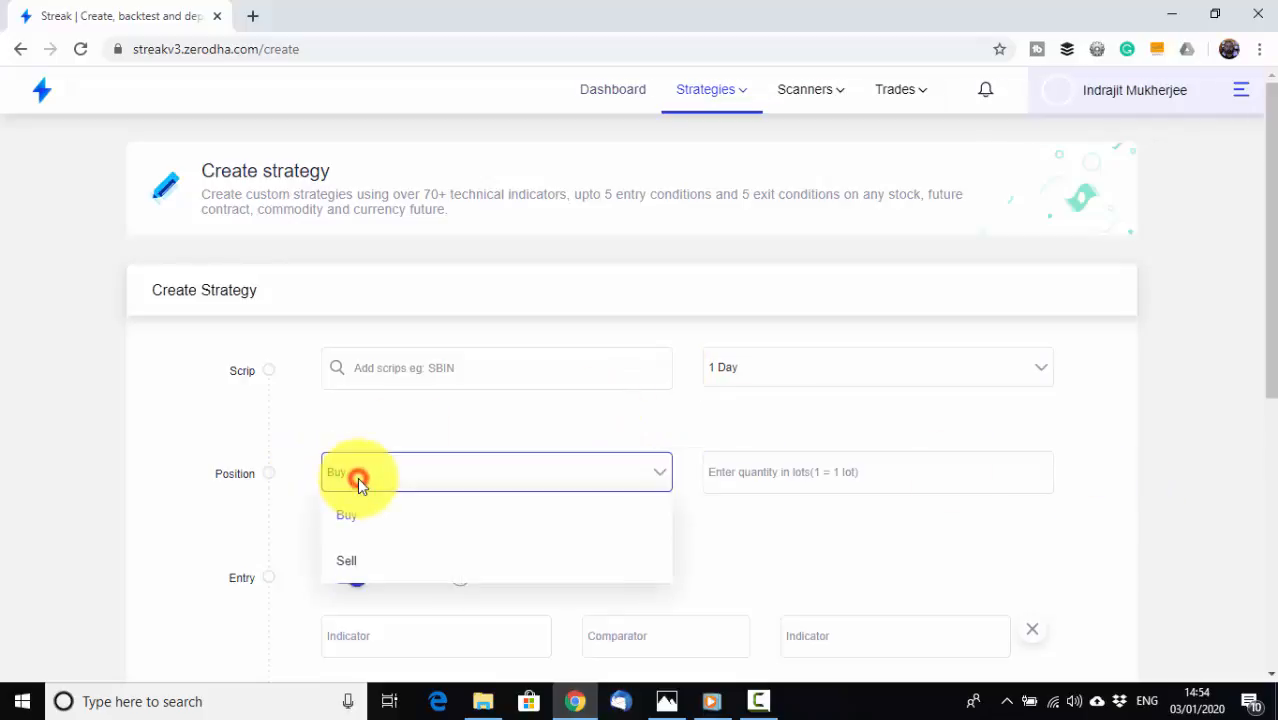
click(359, 484)
click(793, 477)
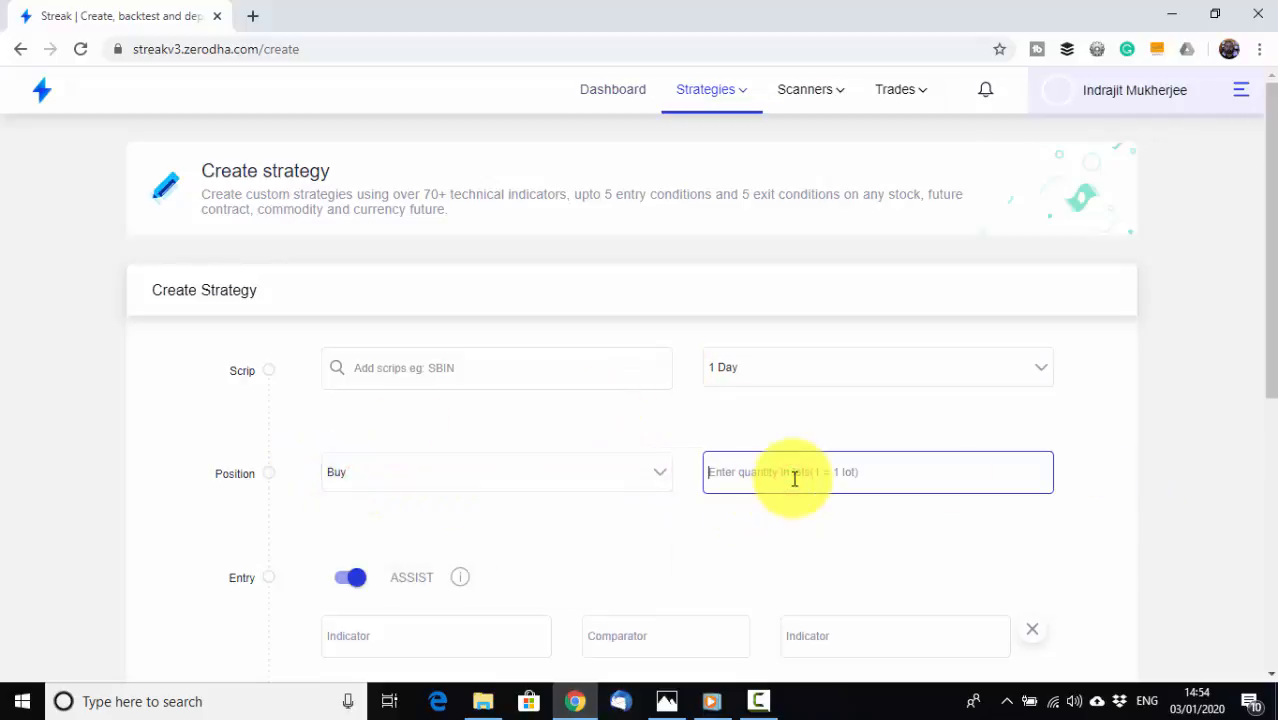
text(1)
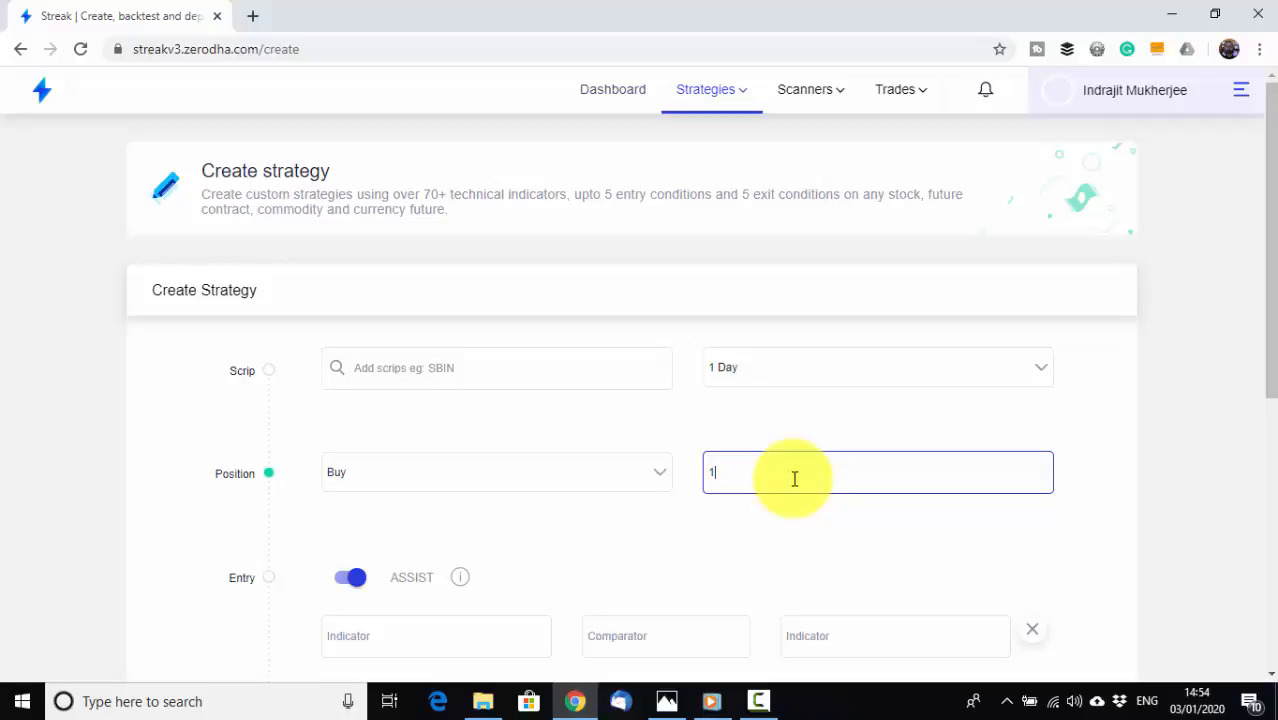
Step: Use the RSI (Relative strength index) indicator in the entry condition and set its period to 2
drag(1268, 310, 1264, 400)
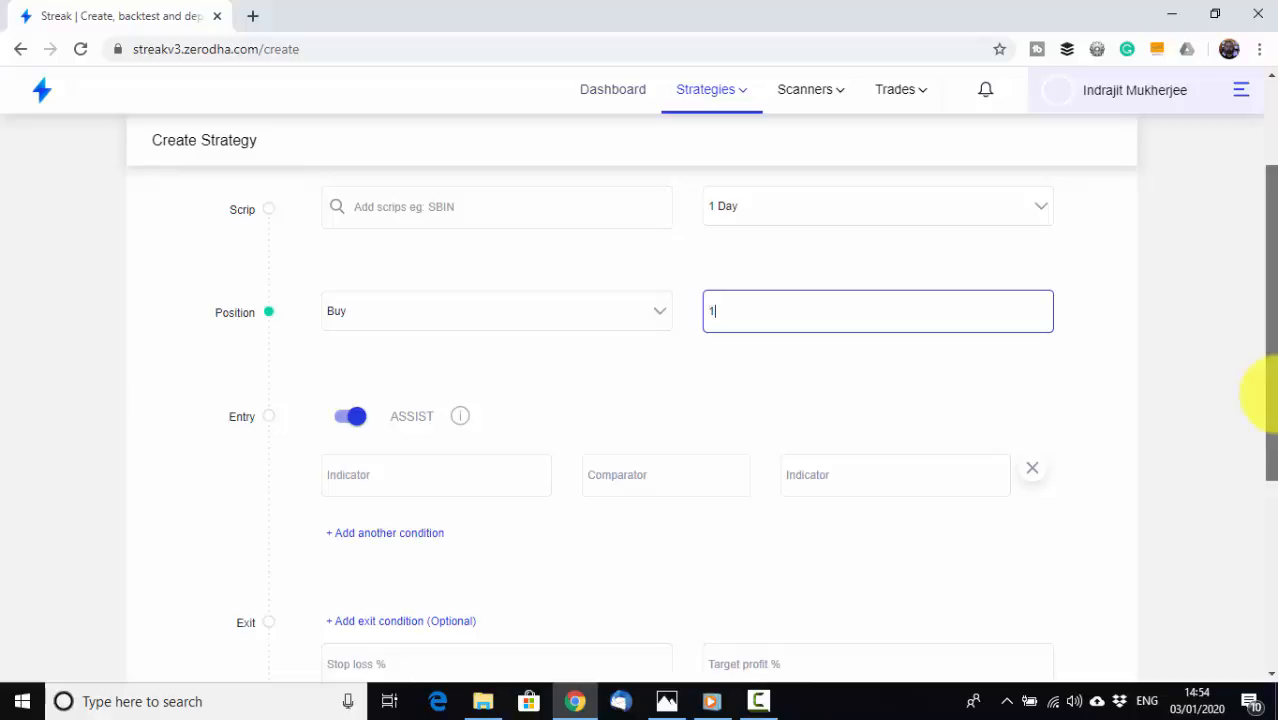
click(379, 481)
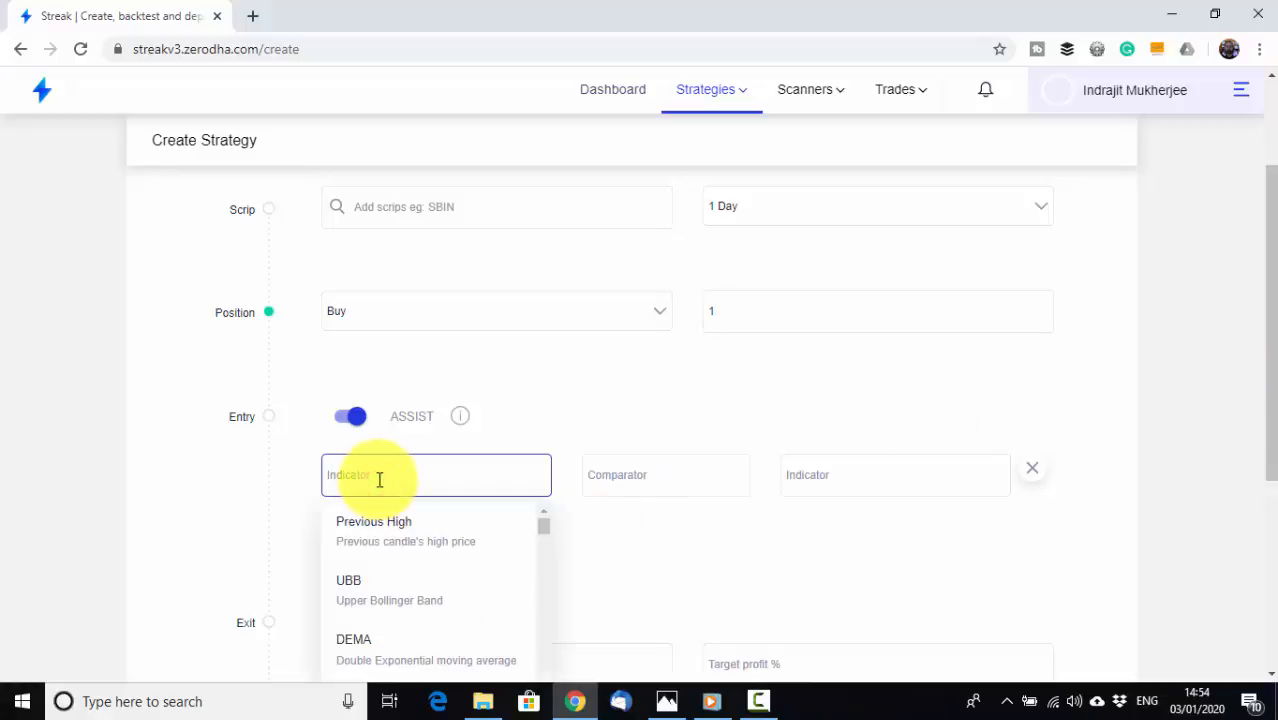
text(rsi)
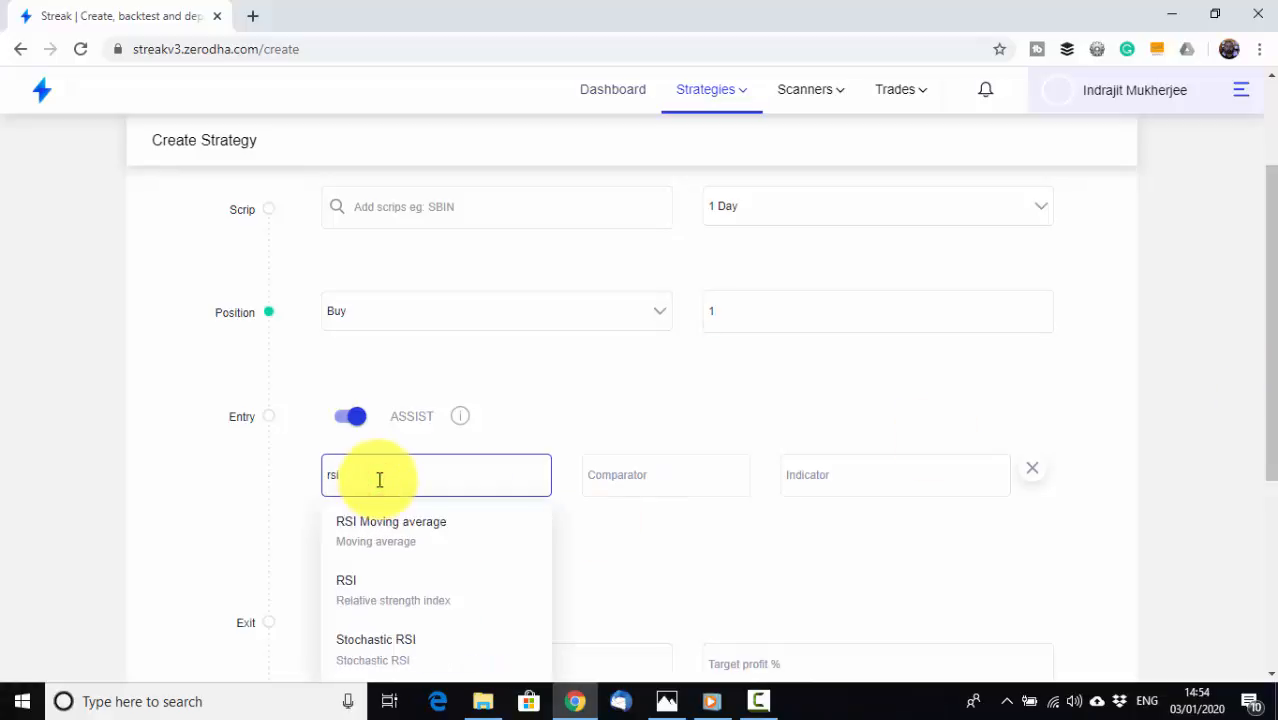
click(366, 589)
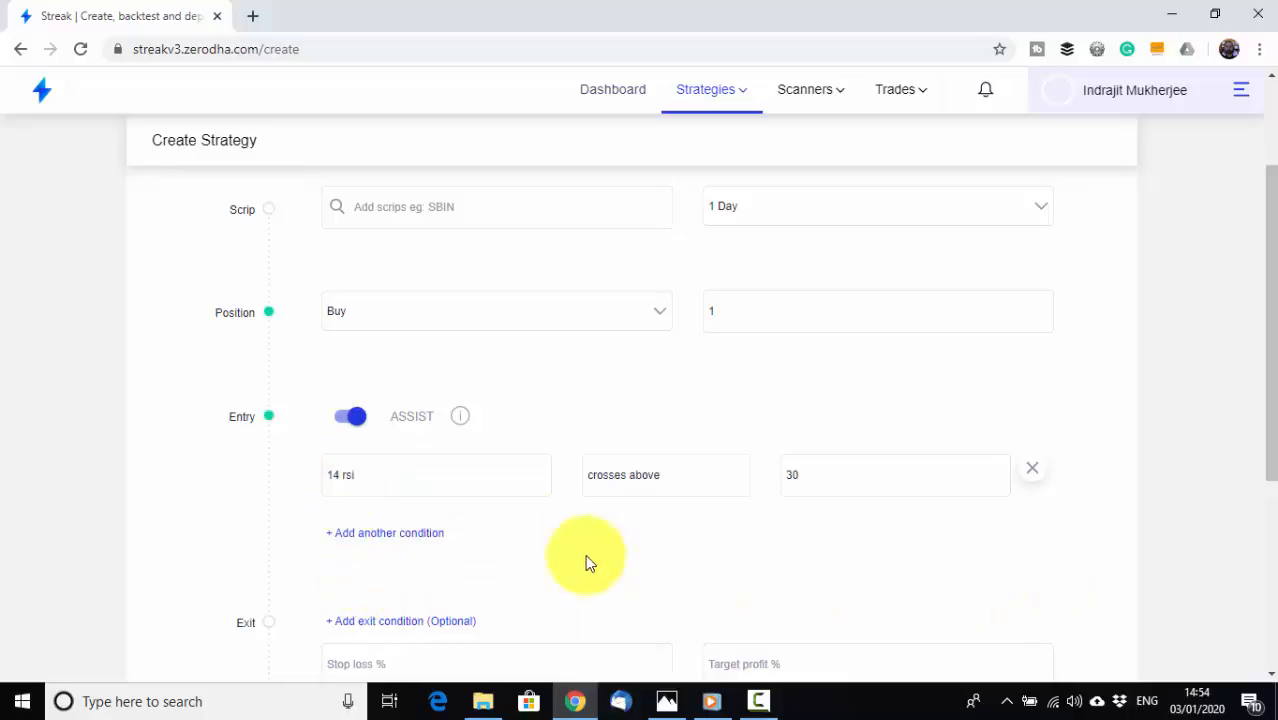
click(351, 481)
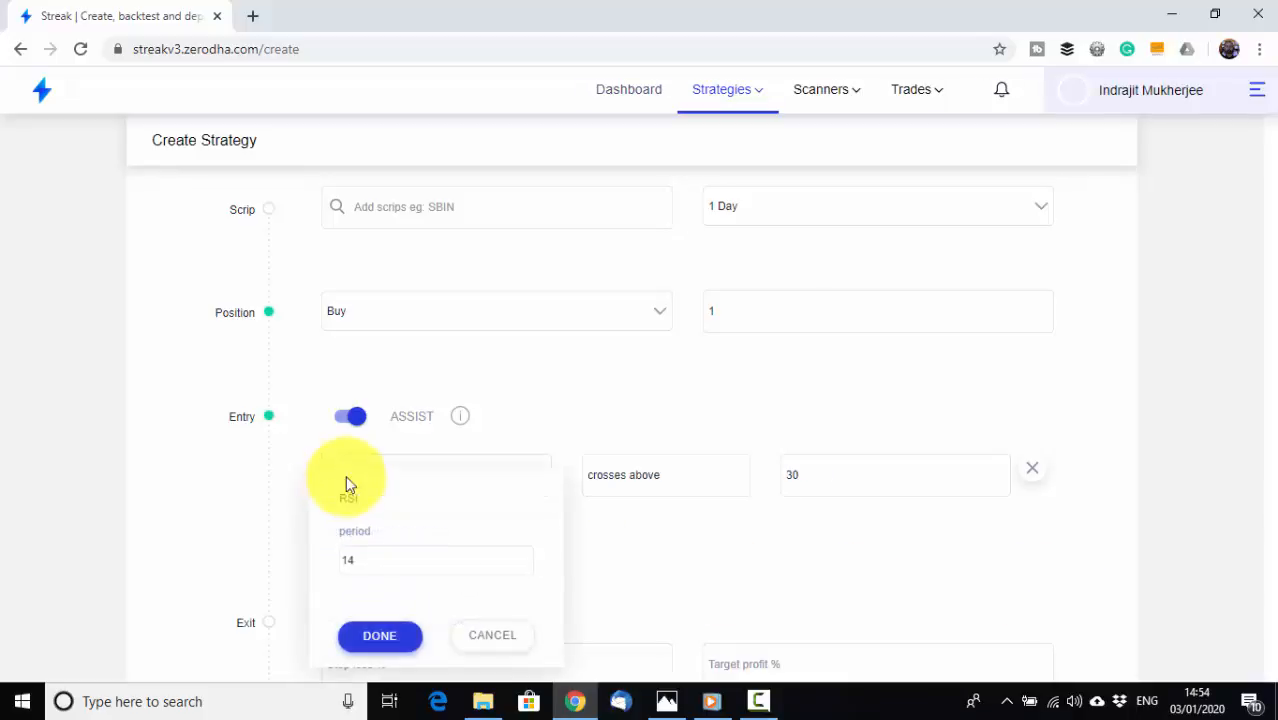
click(352, 561)
drag(352, 561, 425, 570)
text(2)
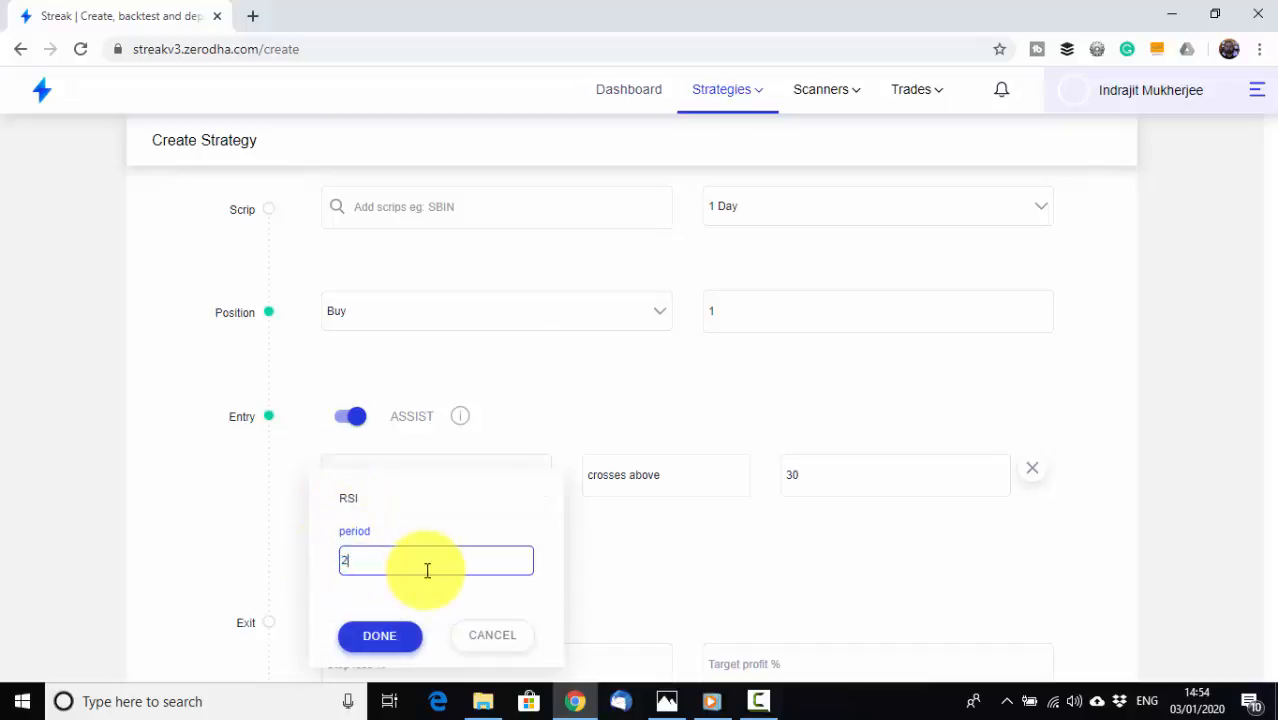
click(379, 640)
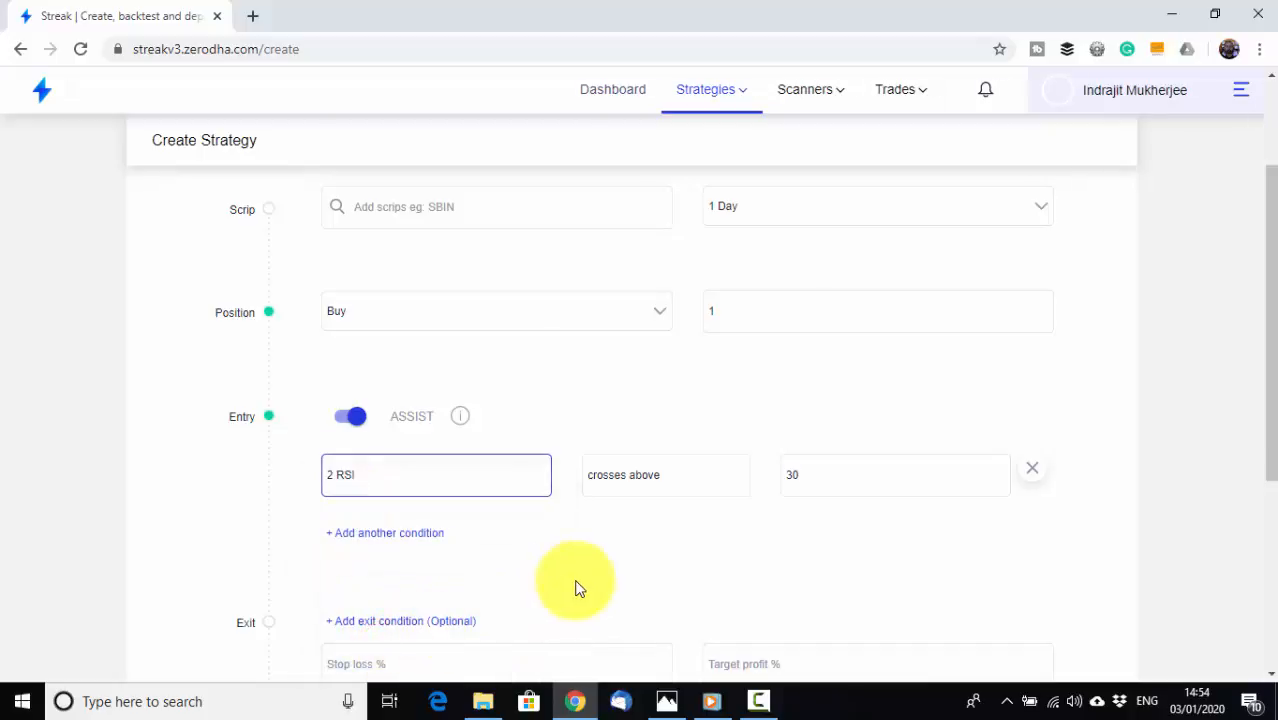
click(350, 480)
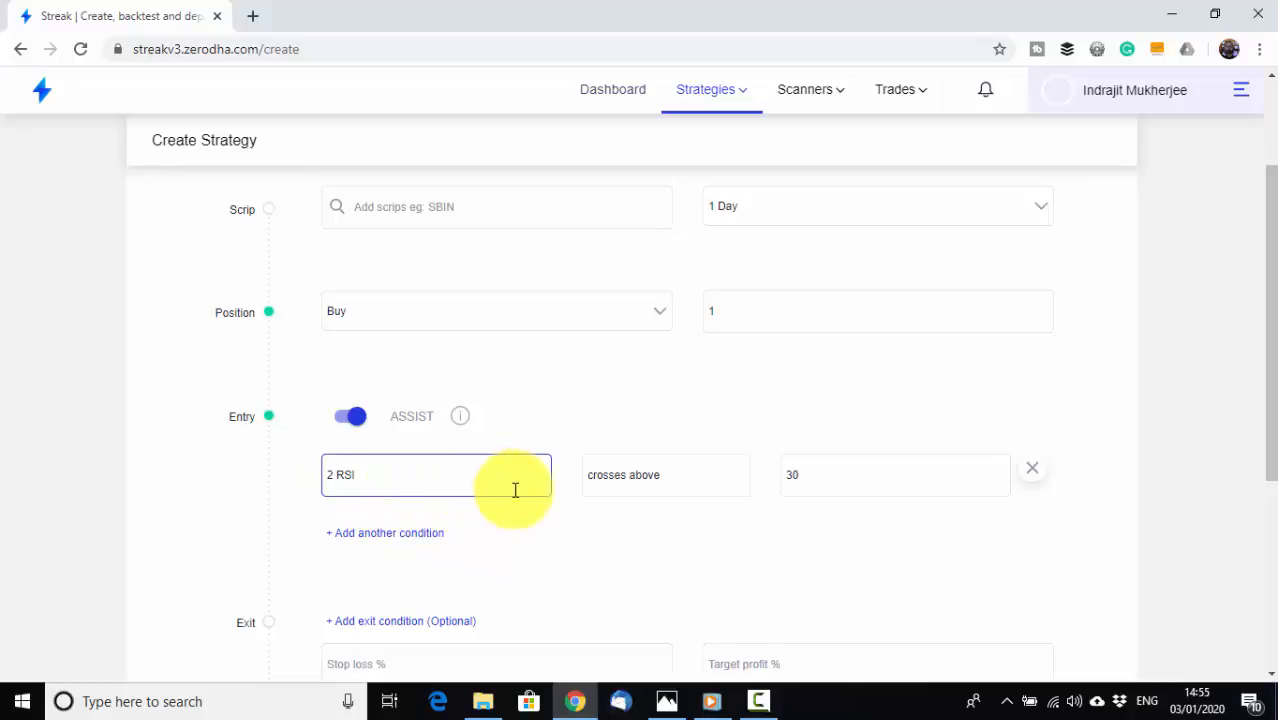
Step: Replace the entry condition's comparator with crosses below
click(628, 479)
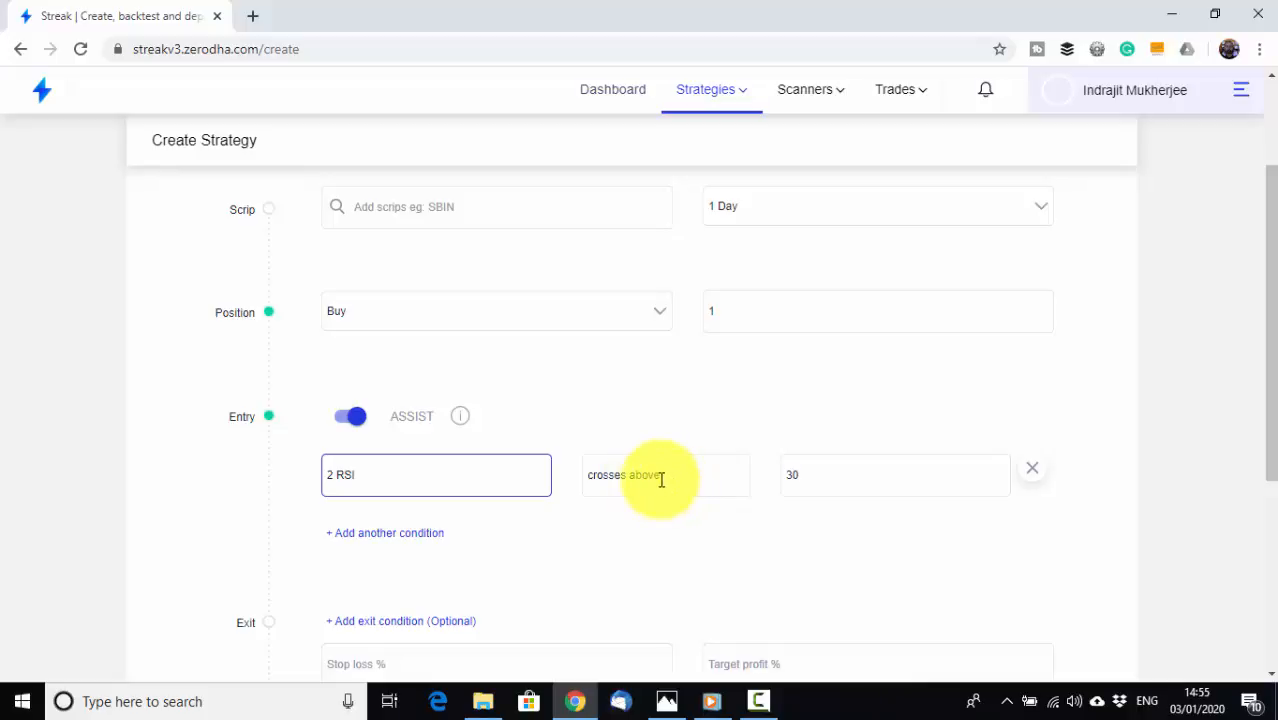
click(661, 478)
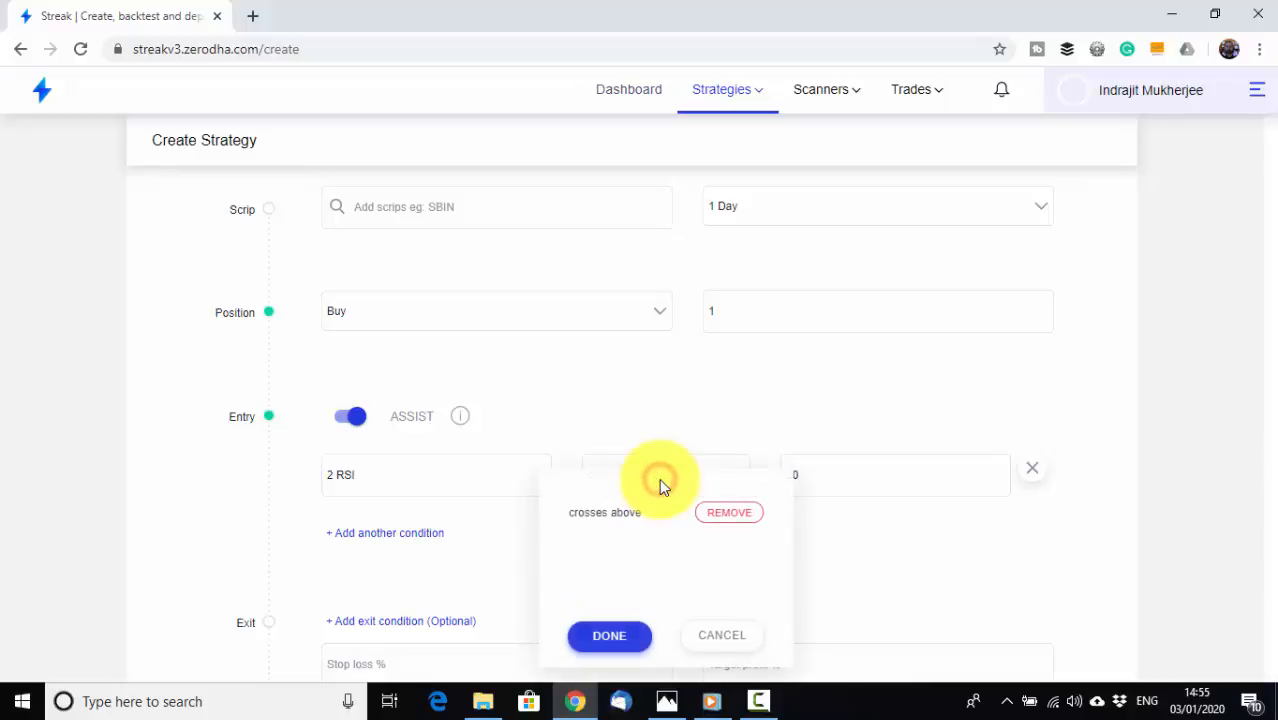
click(717, 515)
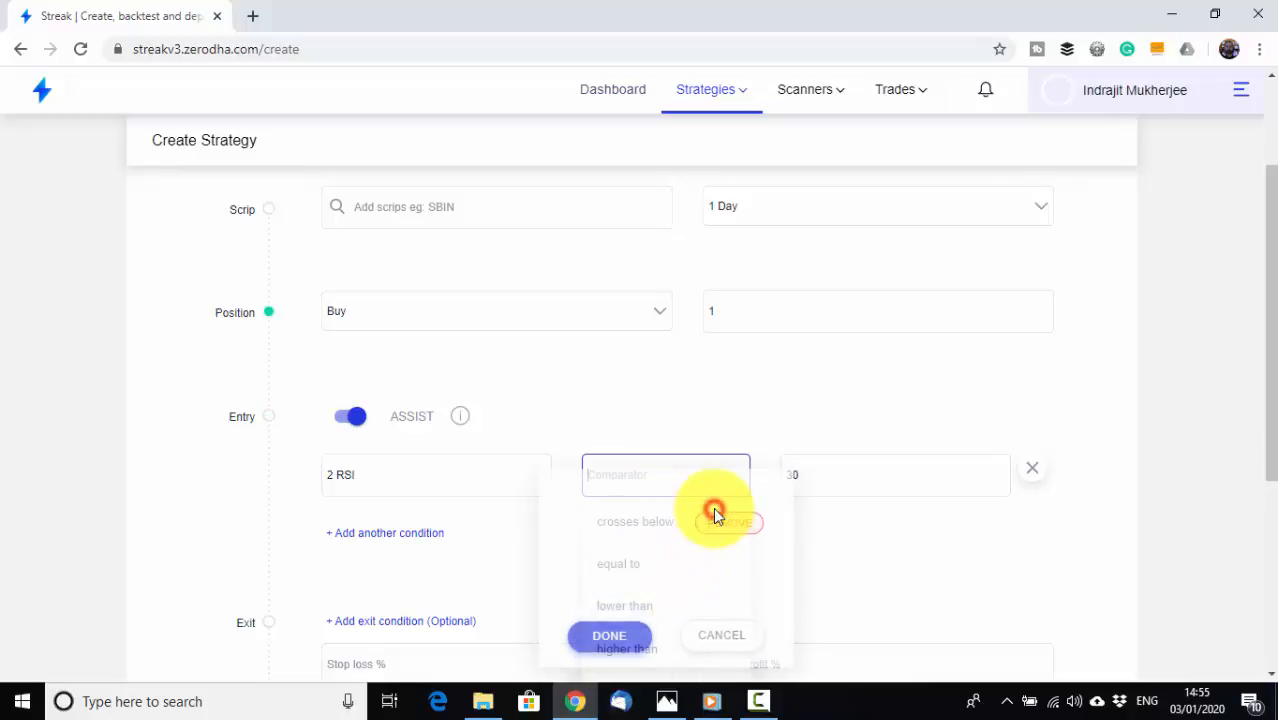
click(640, 474)
text(cro)
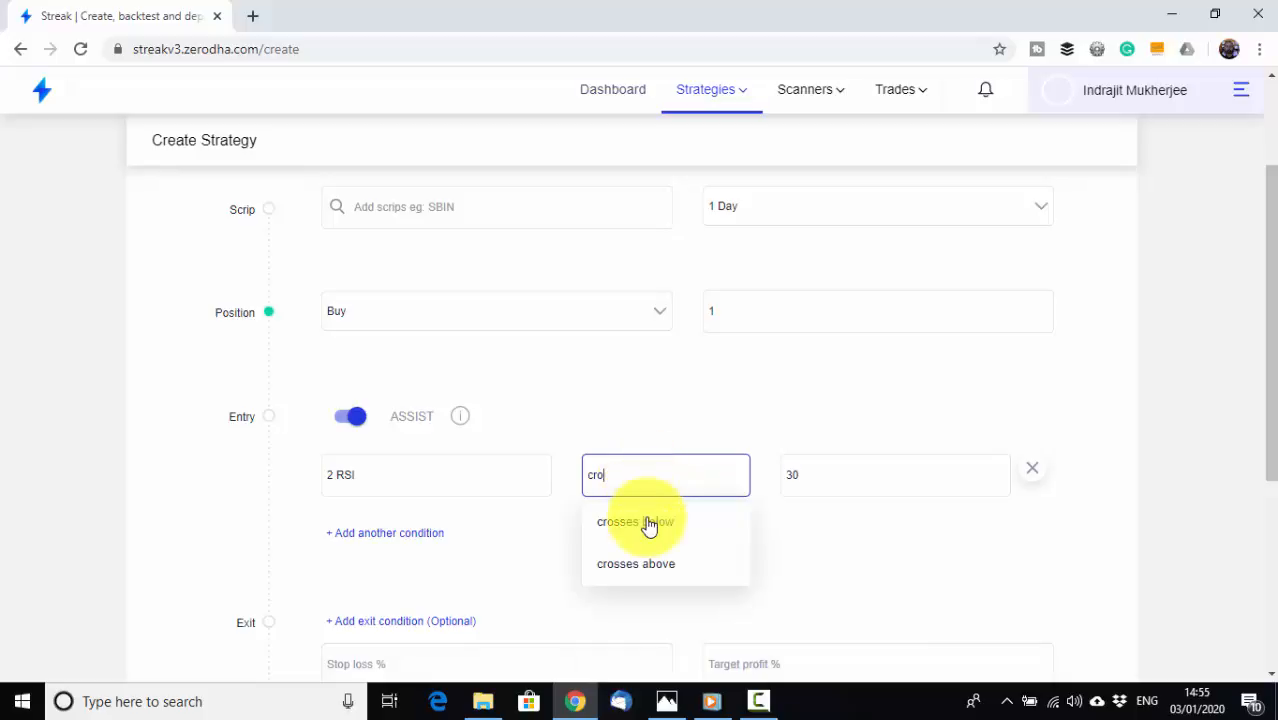
click(647, 522)
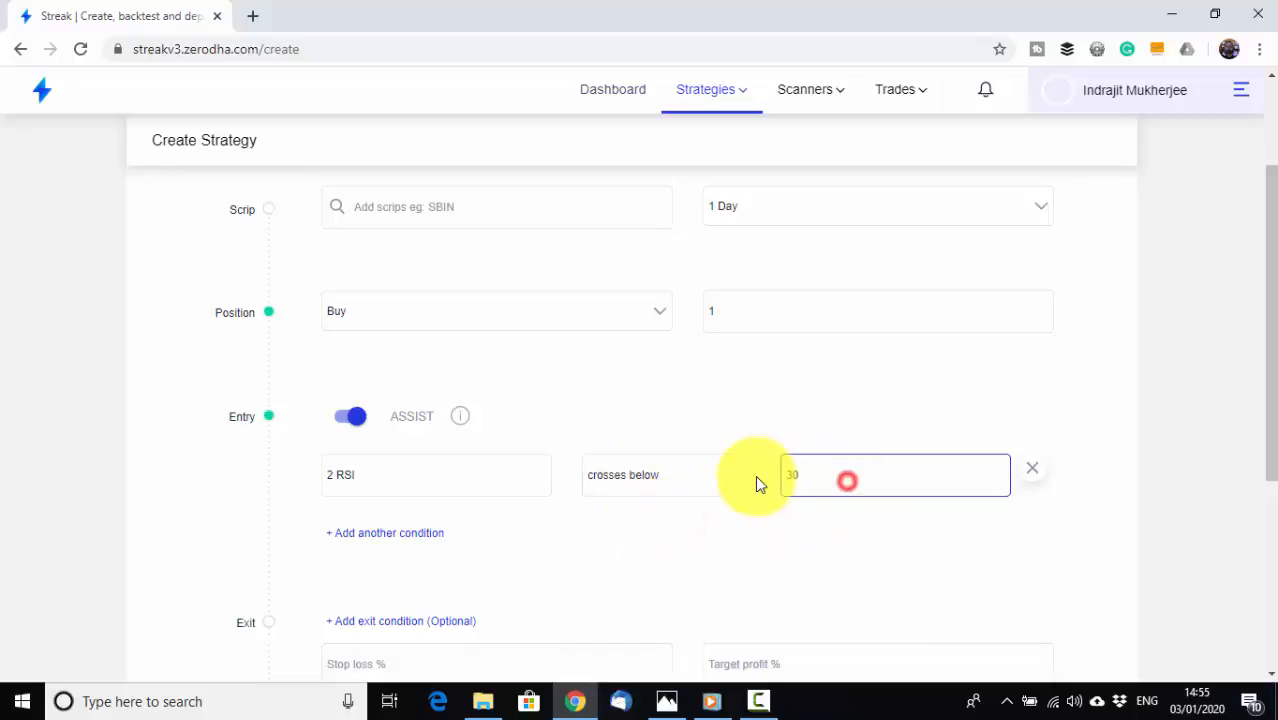
Step: Set the threshold value of the RSI entry condition to 1
click(800, 477)
click(827, 560)
text(1)
click(829, 648)
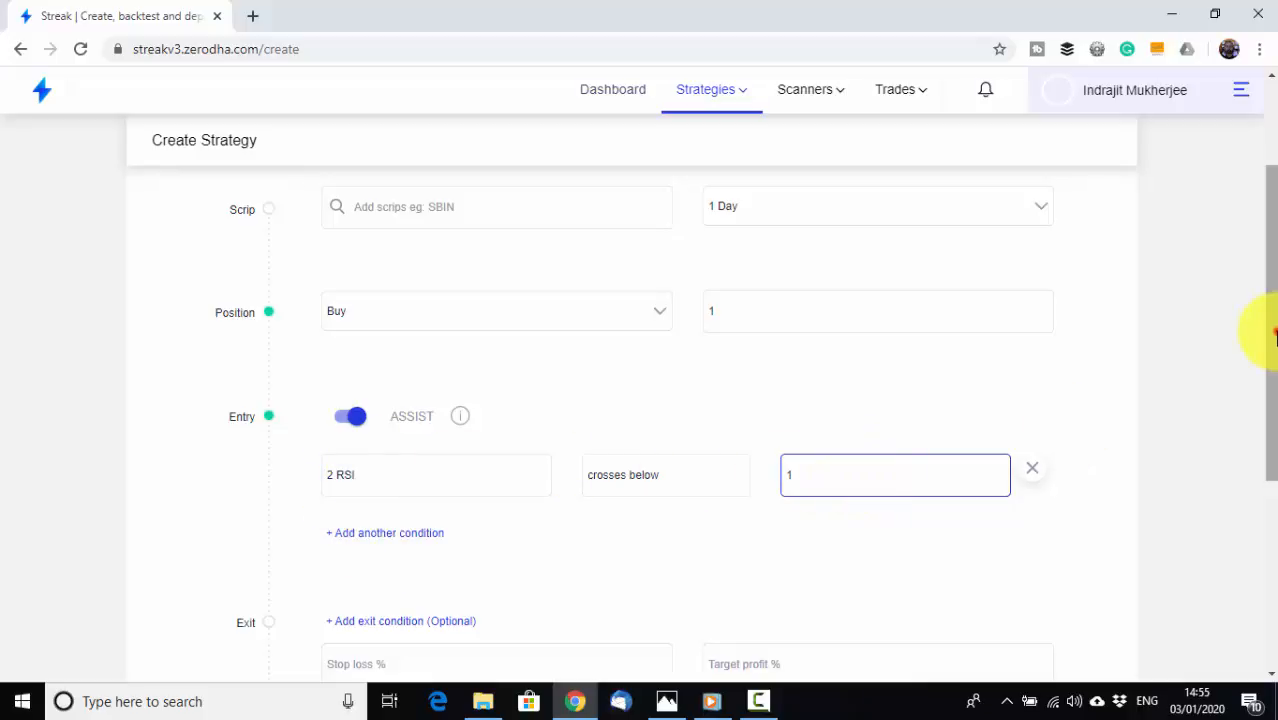
Step: Add an exit condition to the strategy and set its RSI period to 2
drag(1273, 333, 1273, 403)
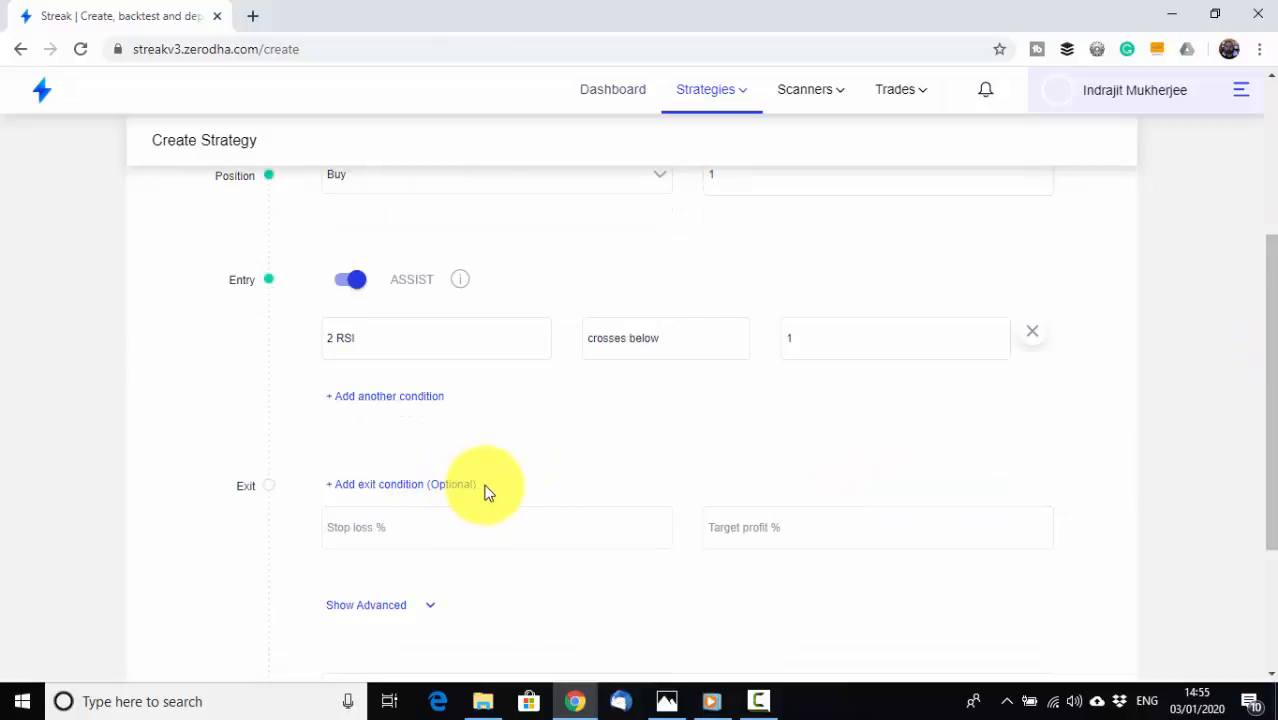
click(415, 491)
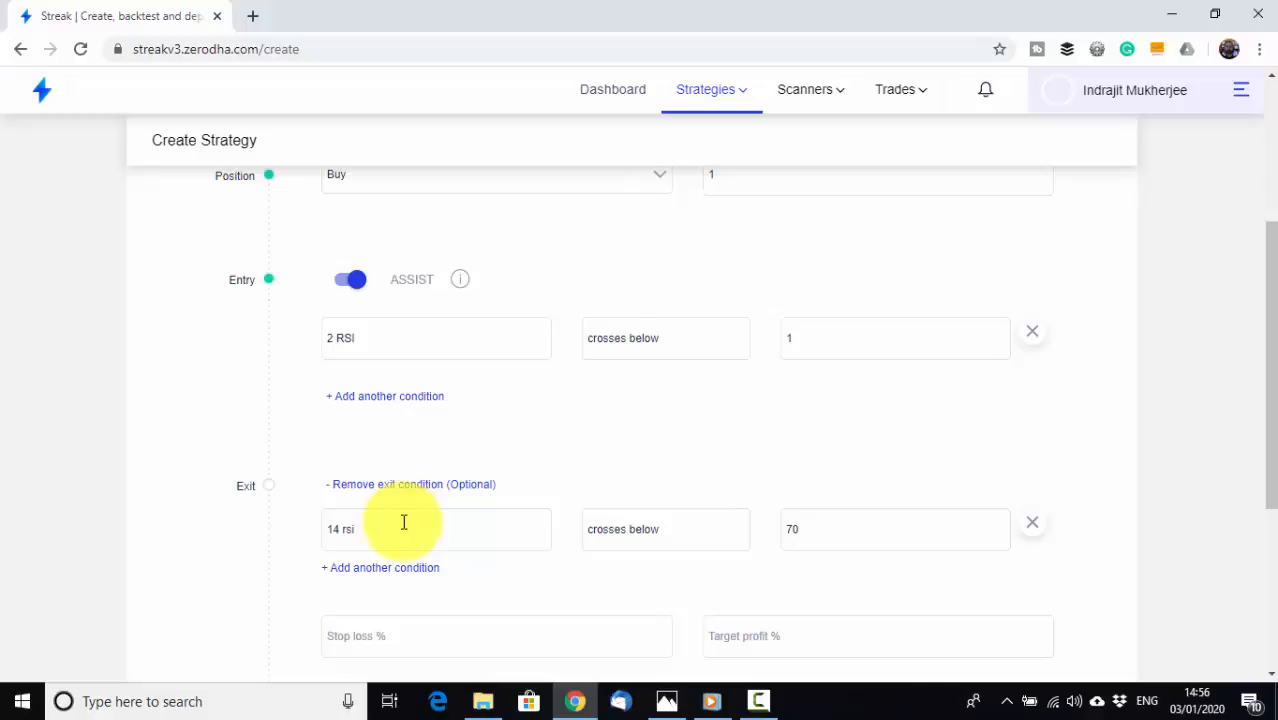
click(376, 528)
click(374, 527)
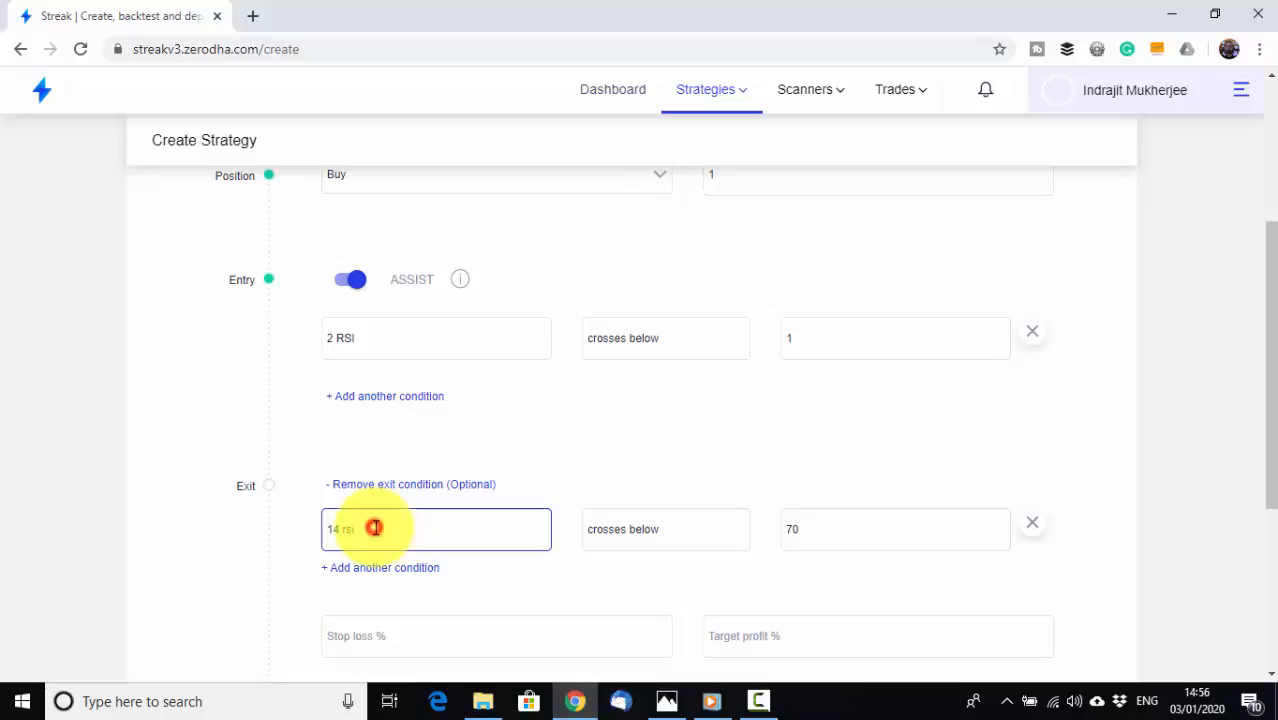
click(352, 563)
key(BackSpace)
key(BackSpace)
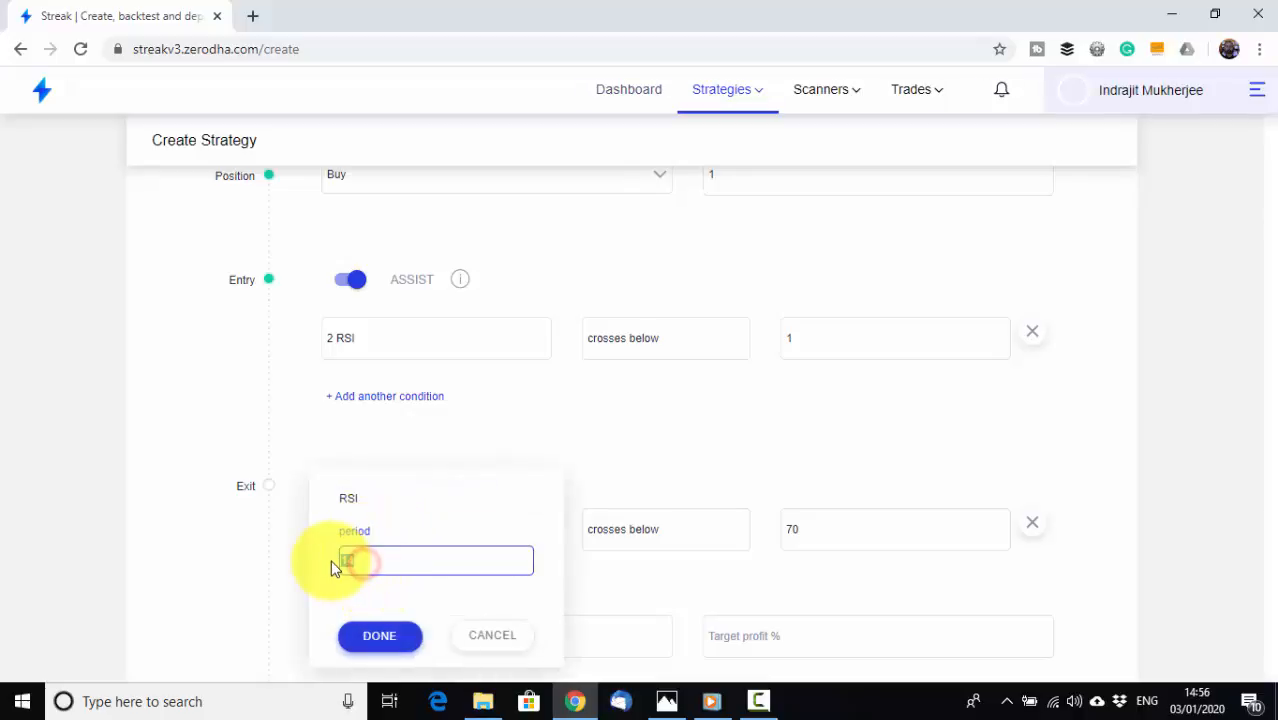
text(2)
click(371, 638)
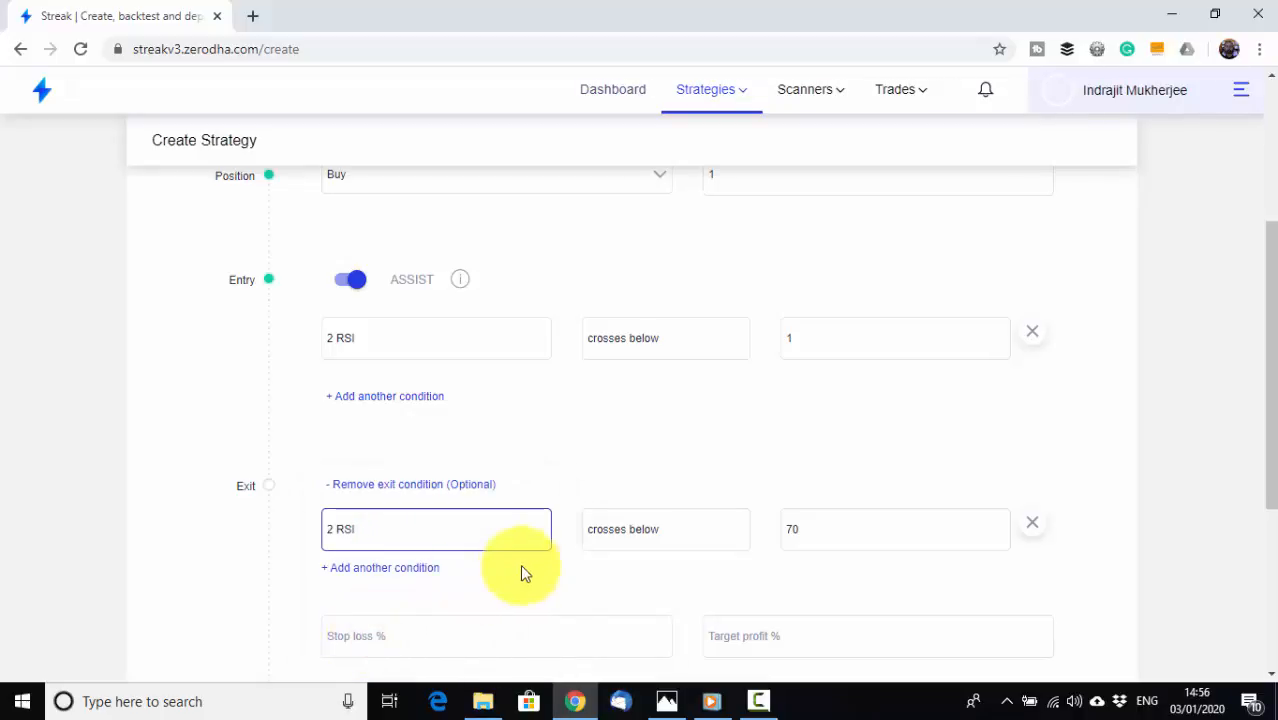
Step: Change the exit condition's comparator to crosses above, keeping the threshold of 70
click(639, 535)
click(719, 520)
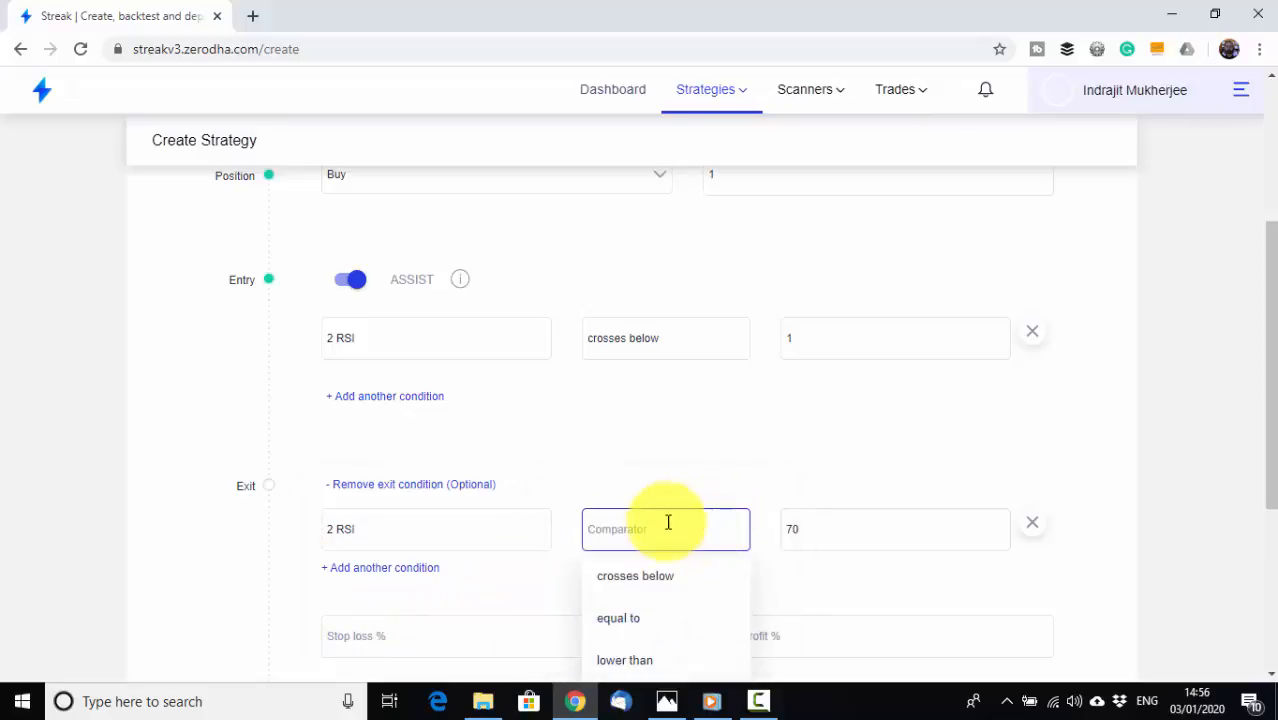
text(cro)
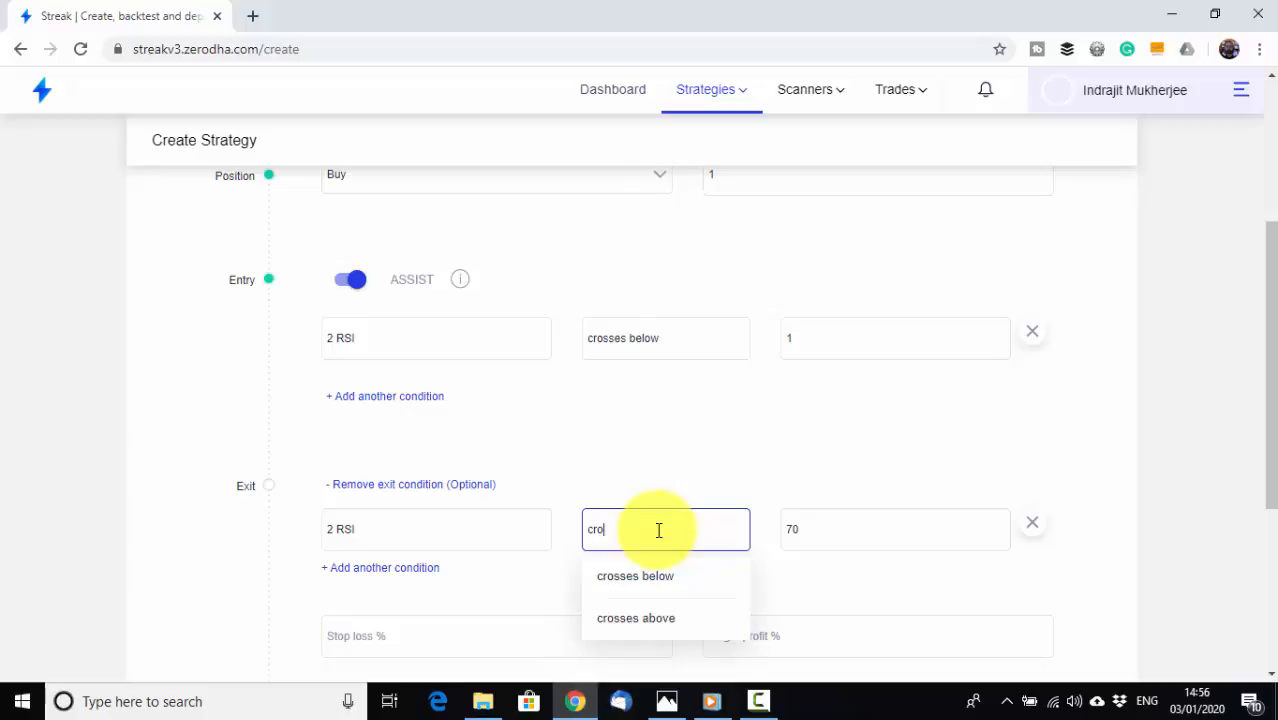
click(651, 619)
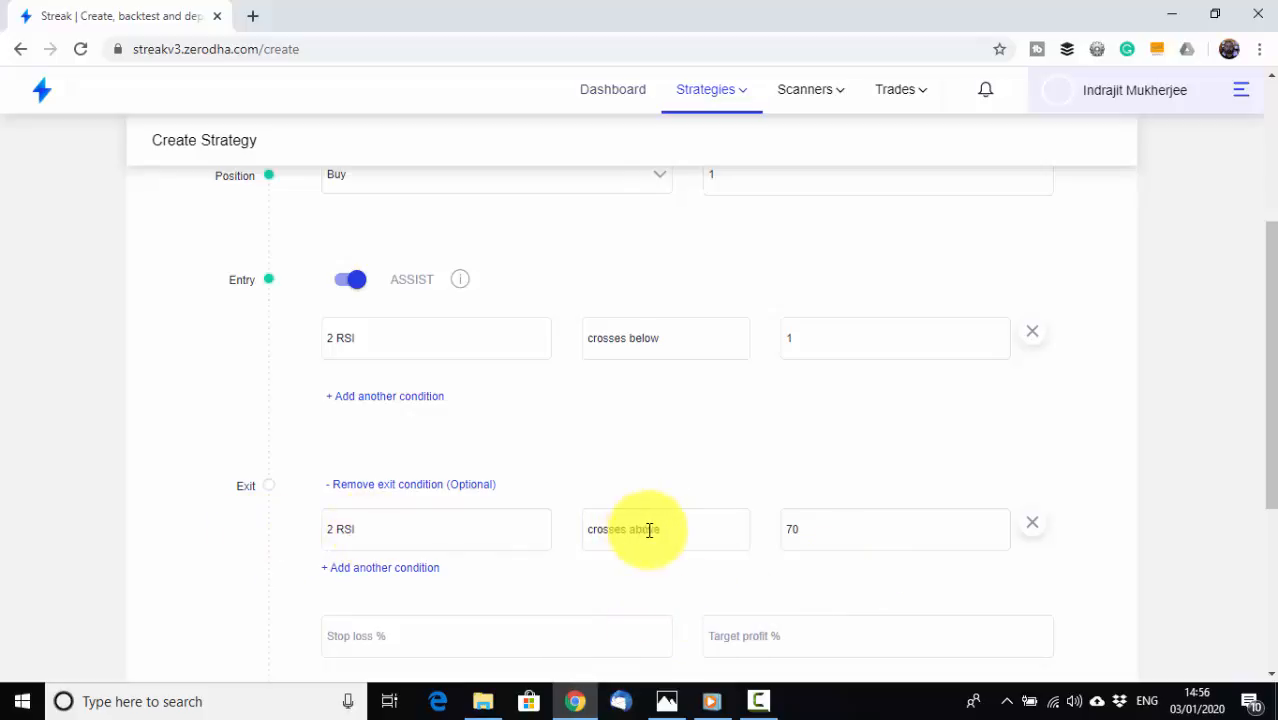
click(803, 532)
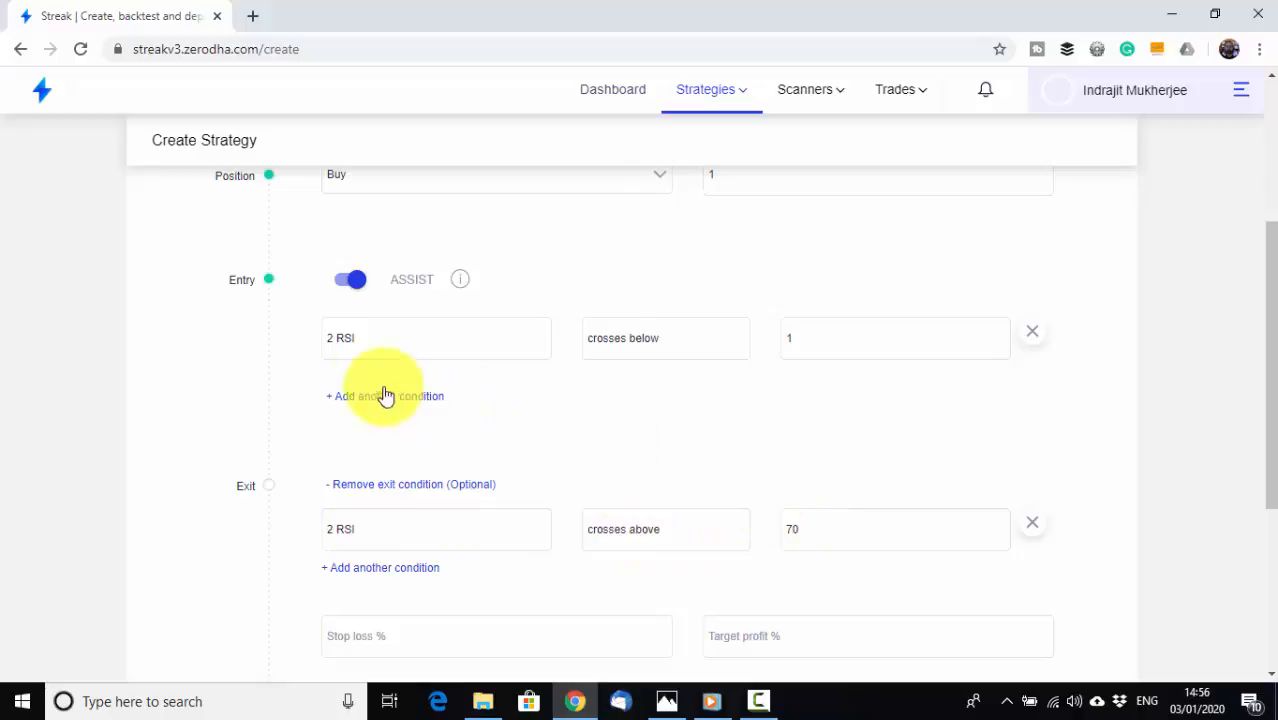
click(362, 343)
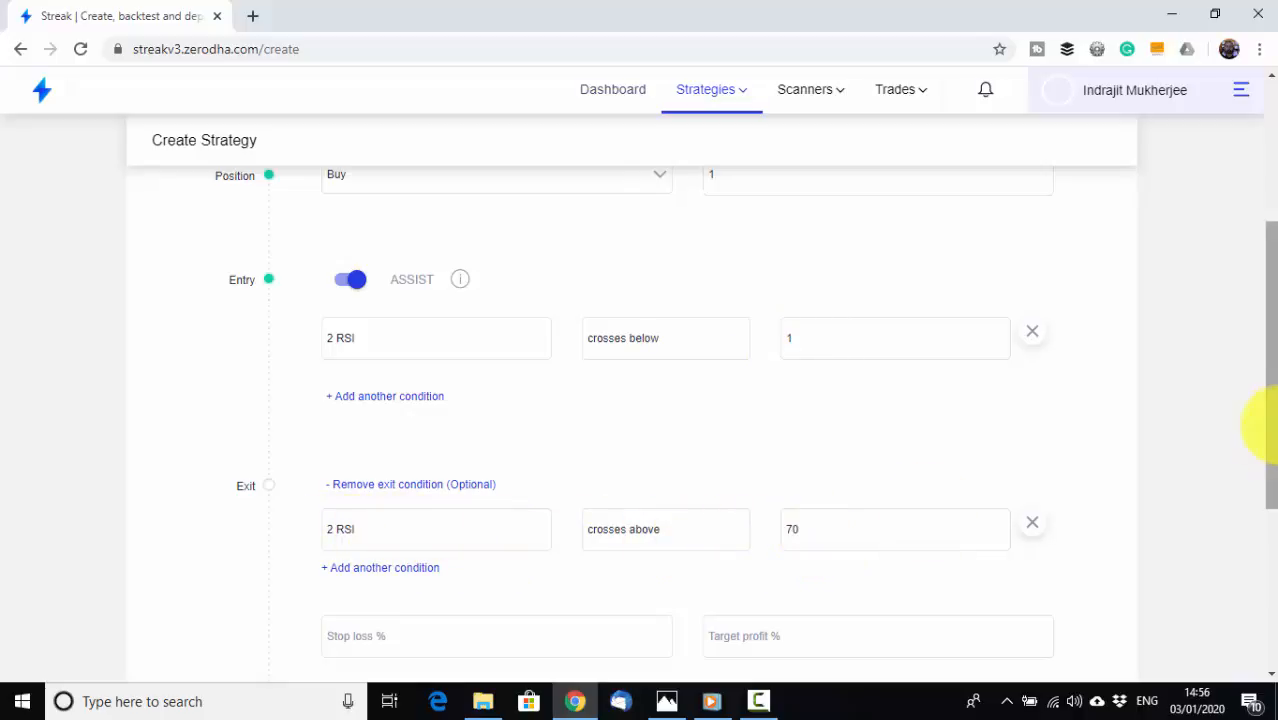
Step: Set both the stop loss and the target profit of the strategy to 50%
drag(1271, 422, 1268, 490)
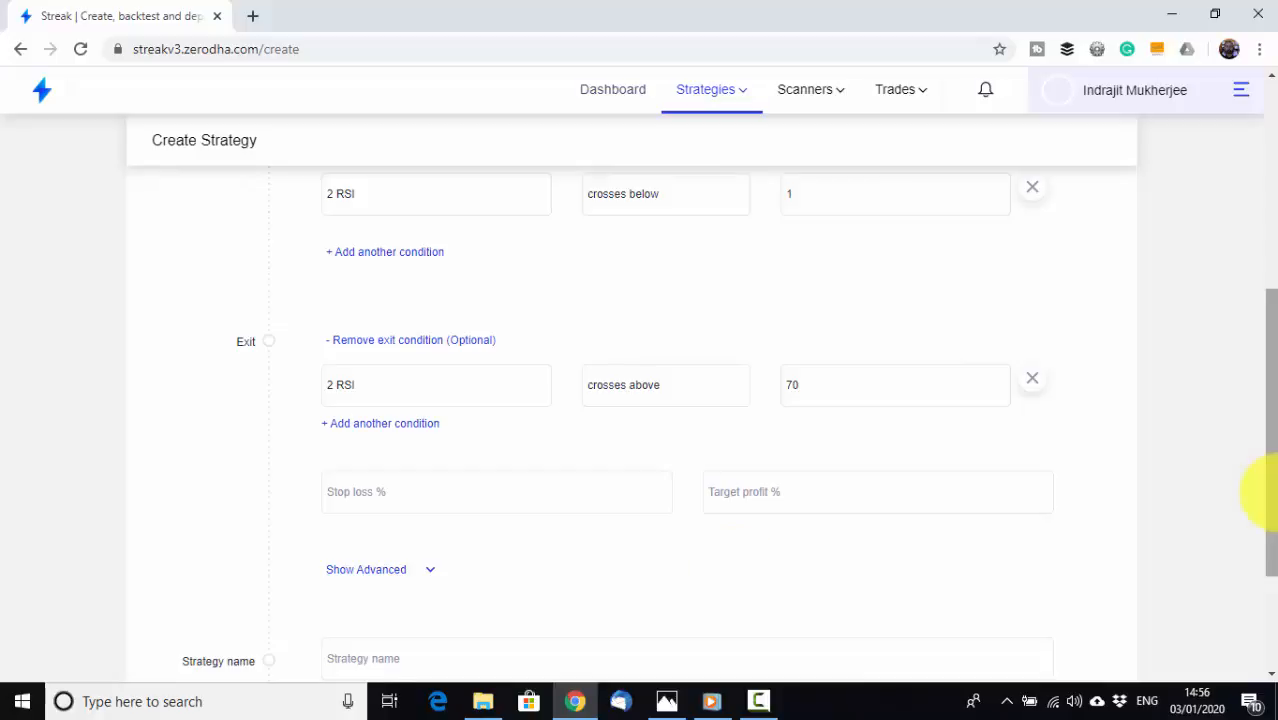
click(378, 492)
text(50)
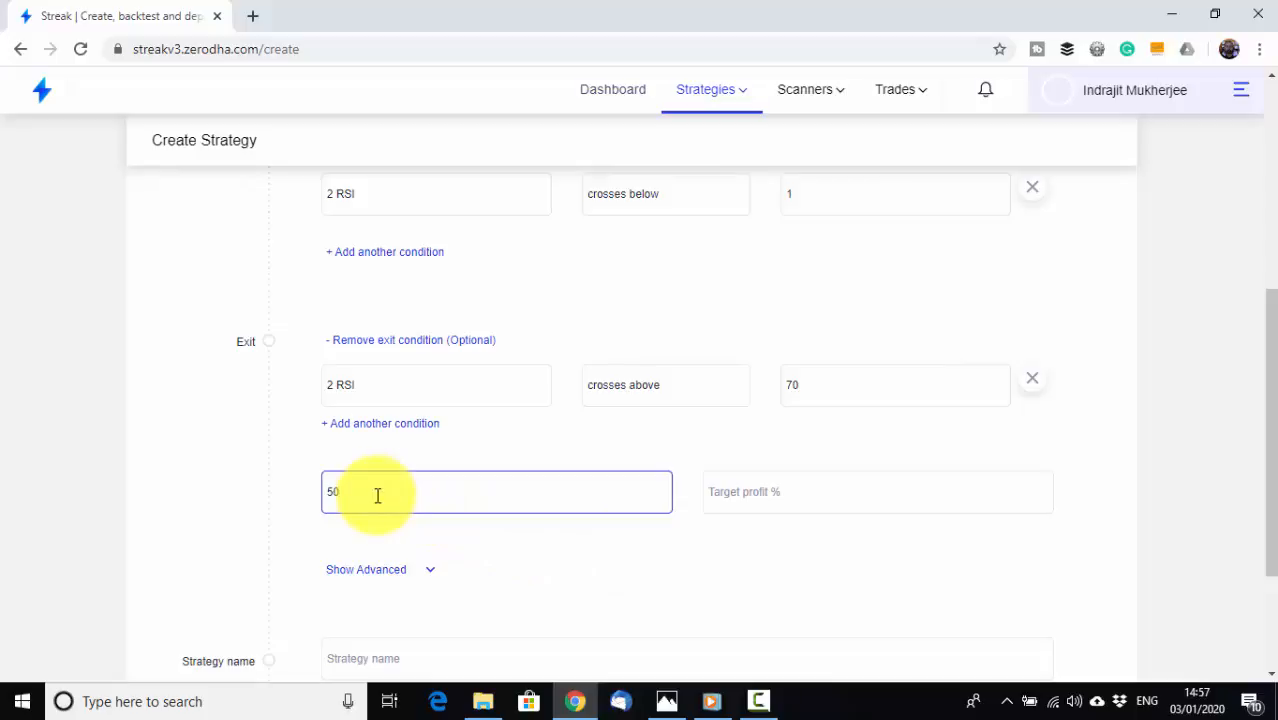
click(747, 483)
text(50)
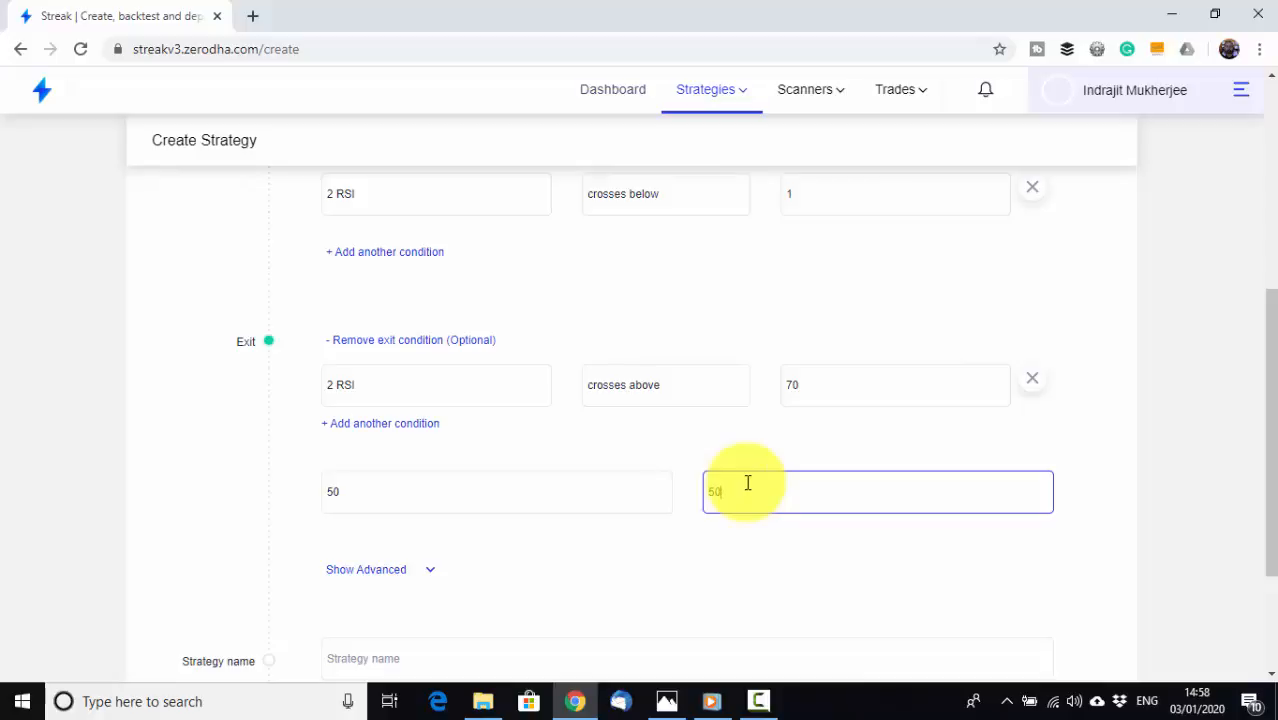
text(50)
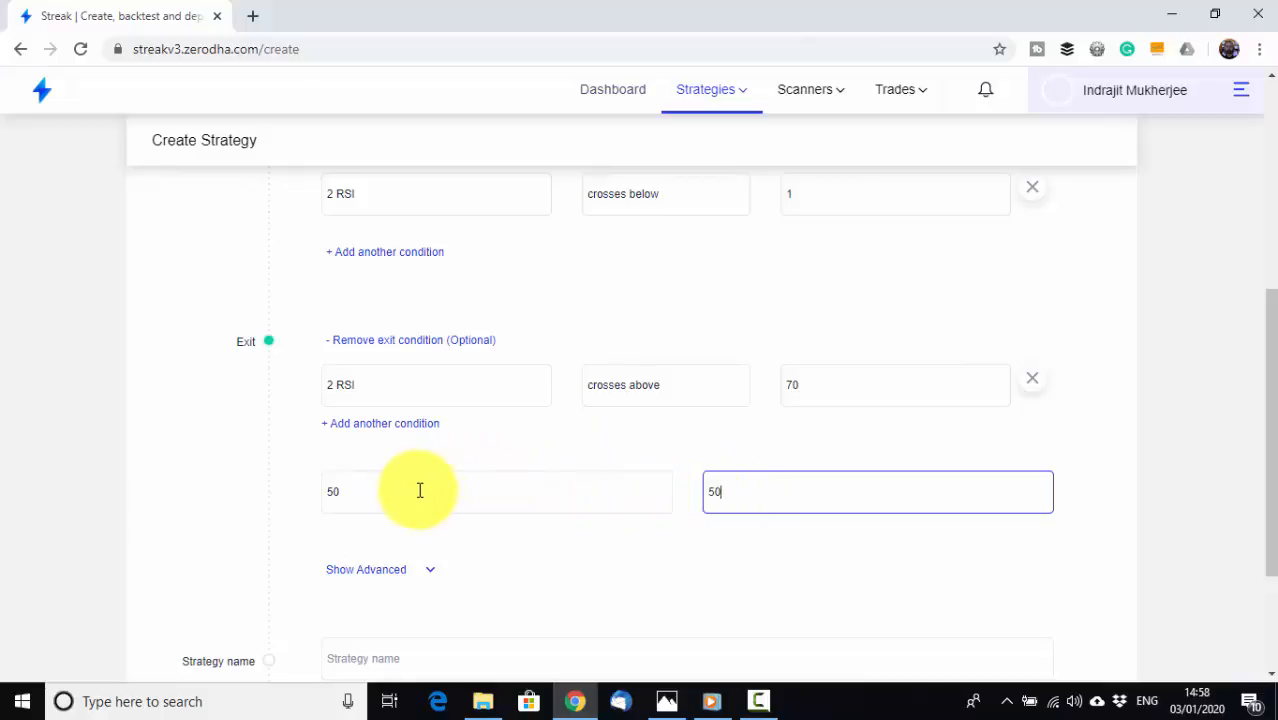
Step: Name the strategy RSI 2Test
drag(1266, 428, 1266, 260)
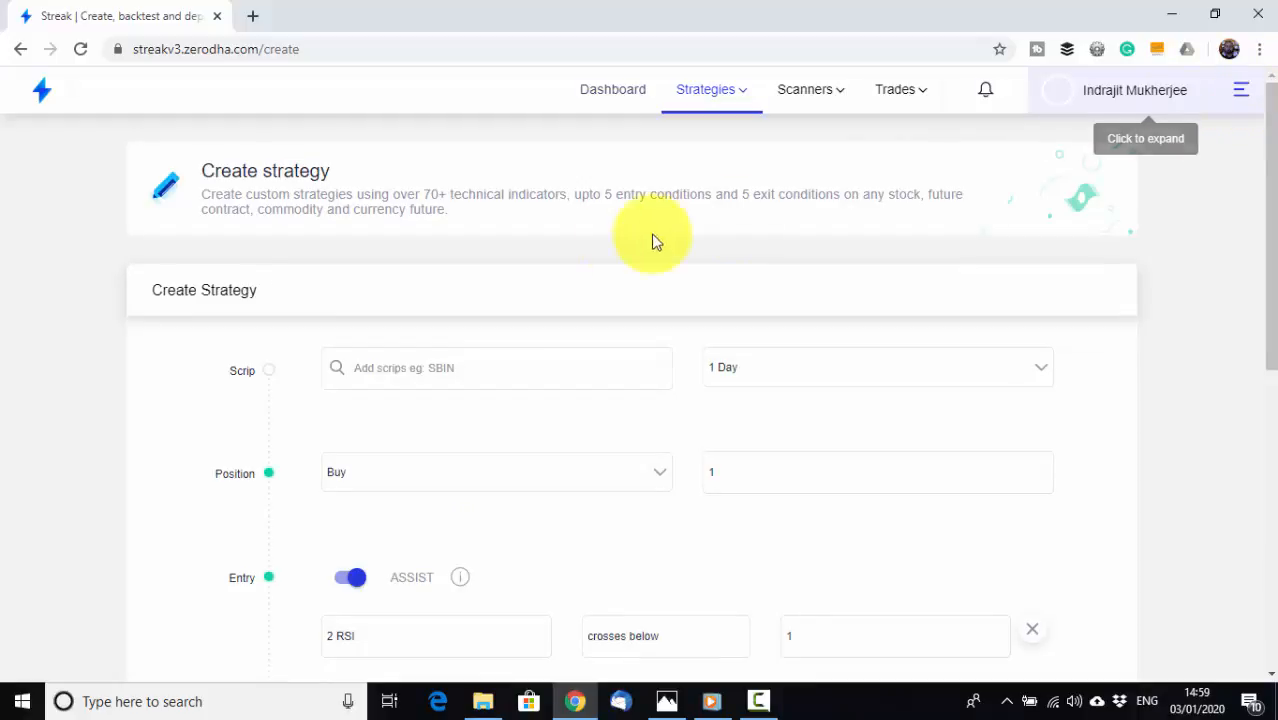
click(429, 362)
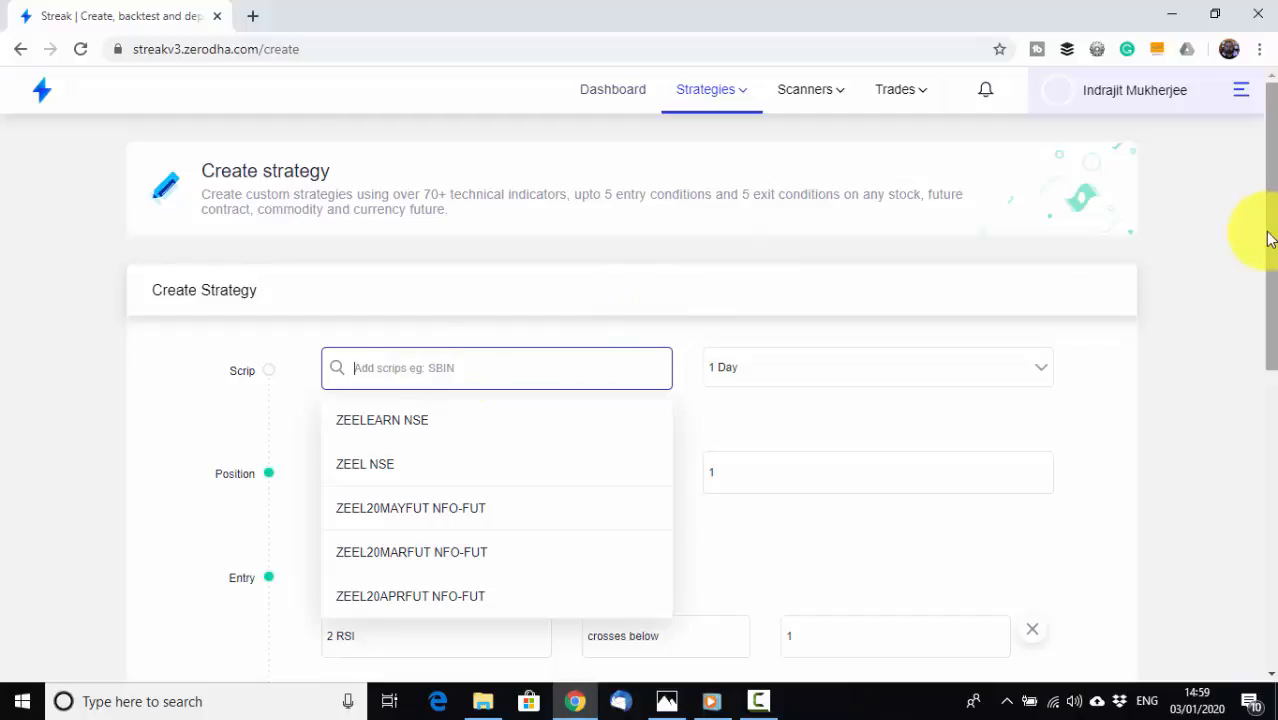
drag(1268, 238, 970, 525)
click(405, 476)
text(RSI 2Test)
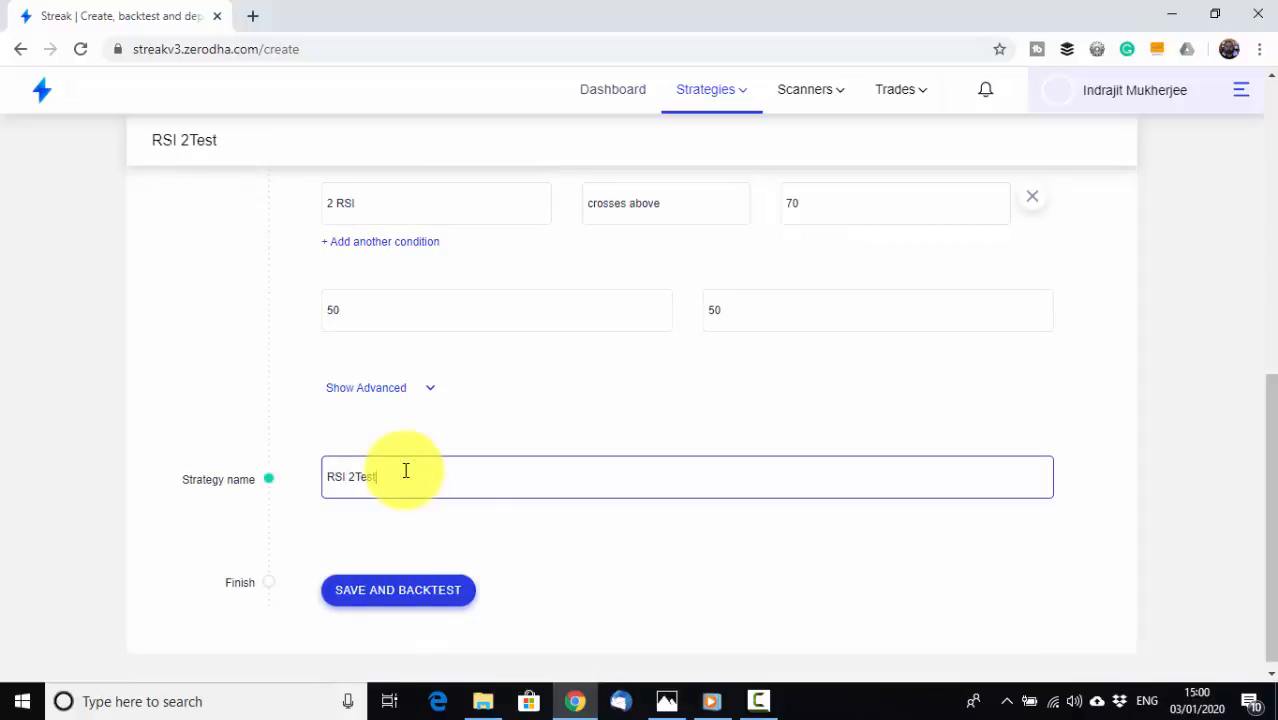
Step: Open the ind_nifty50list.csv file in Excel and widen the Symbol column to fit the full ticker symbols
scroll(1202, 339, up, 5)
click(396, 256)
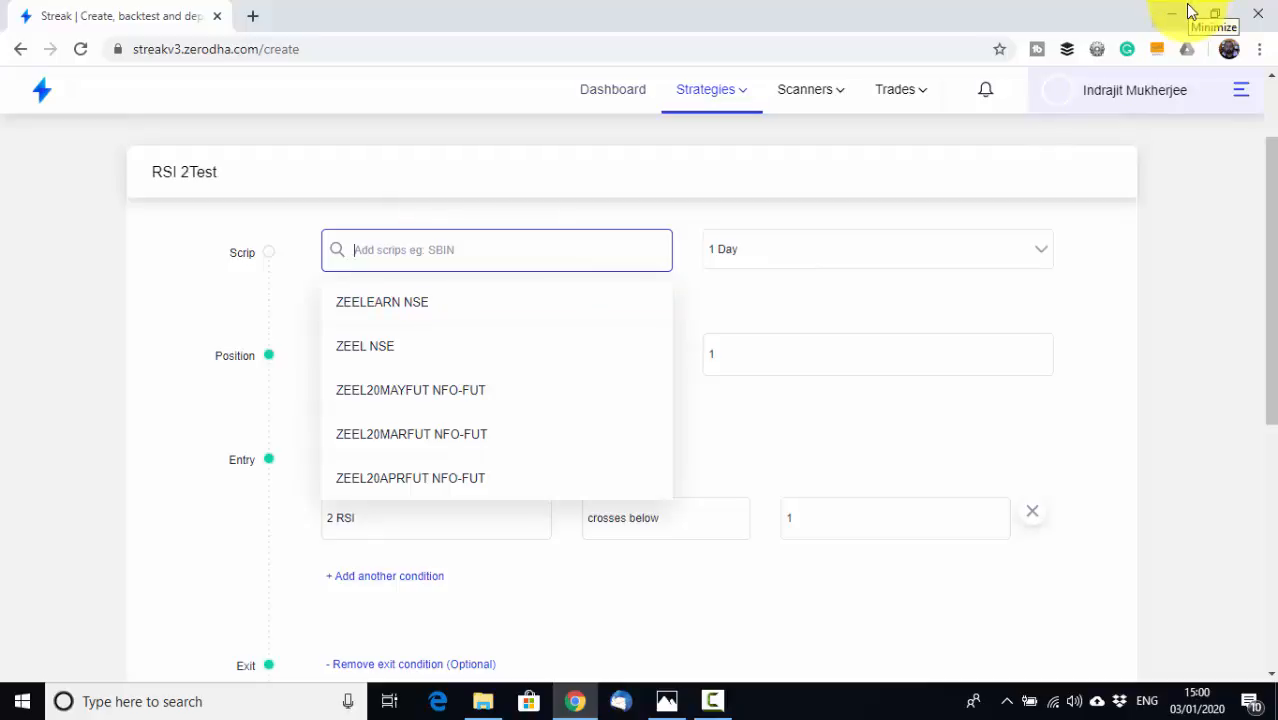
click(1189, 11)
click(317, 211)
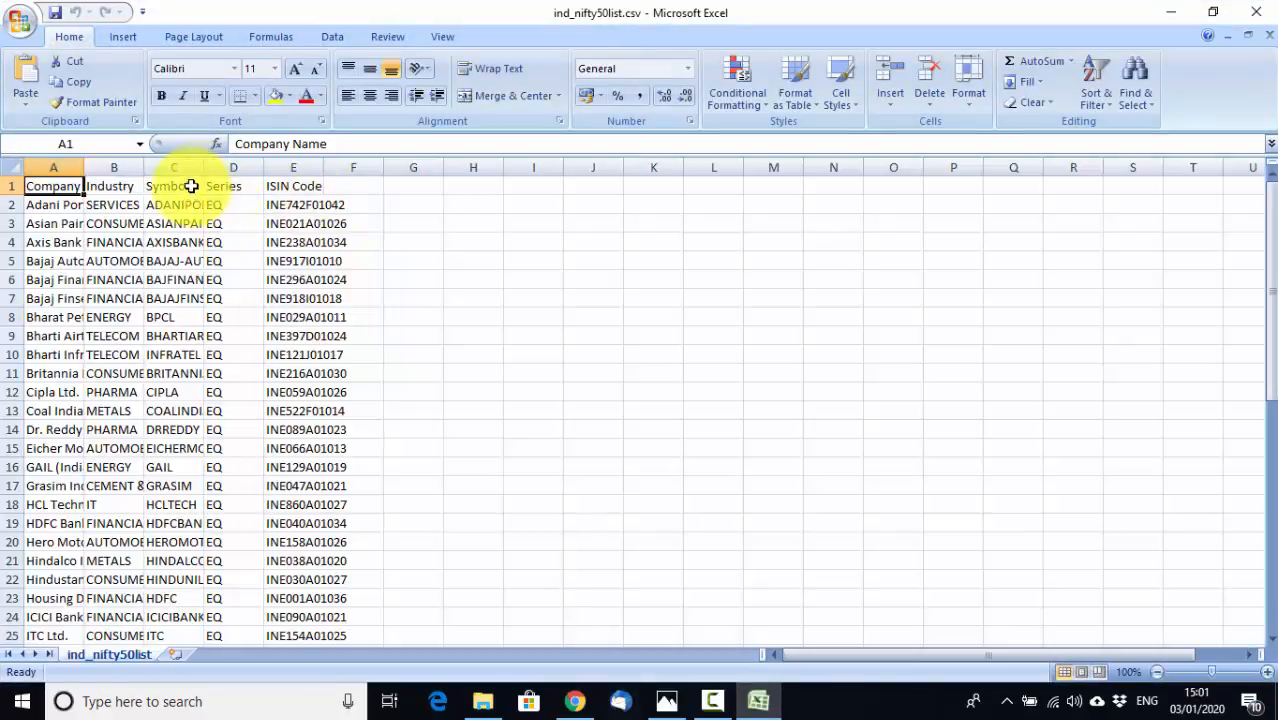
double_click(203, 165)
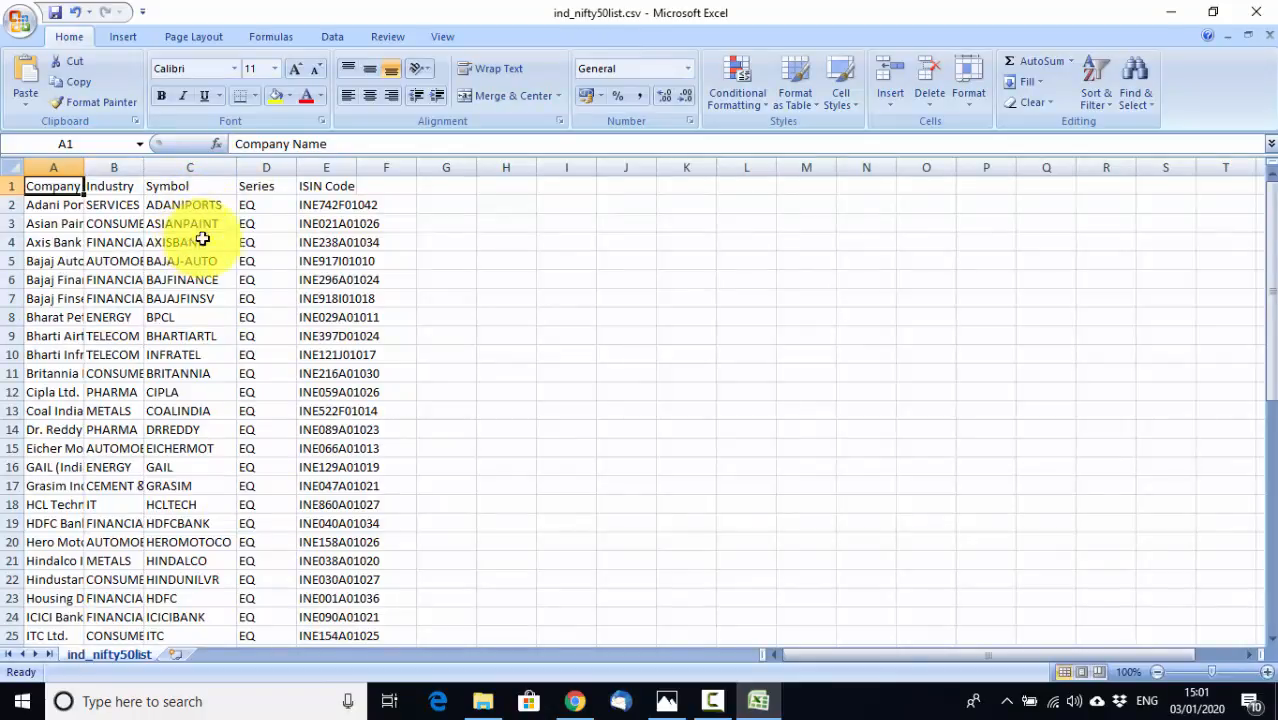
Step: Switch back to Streak in the browser and add ADANIPORTS NSE, ASIANPAINT NSE and AXISBANK NSE as the strategy's scrips
click(586, 704)
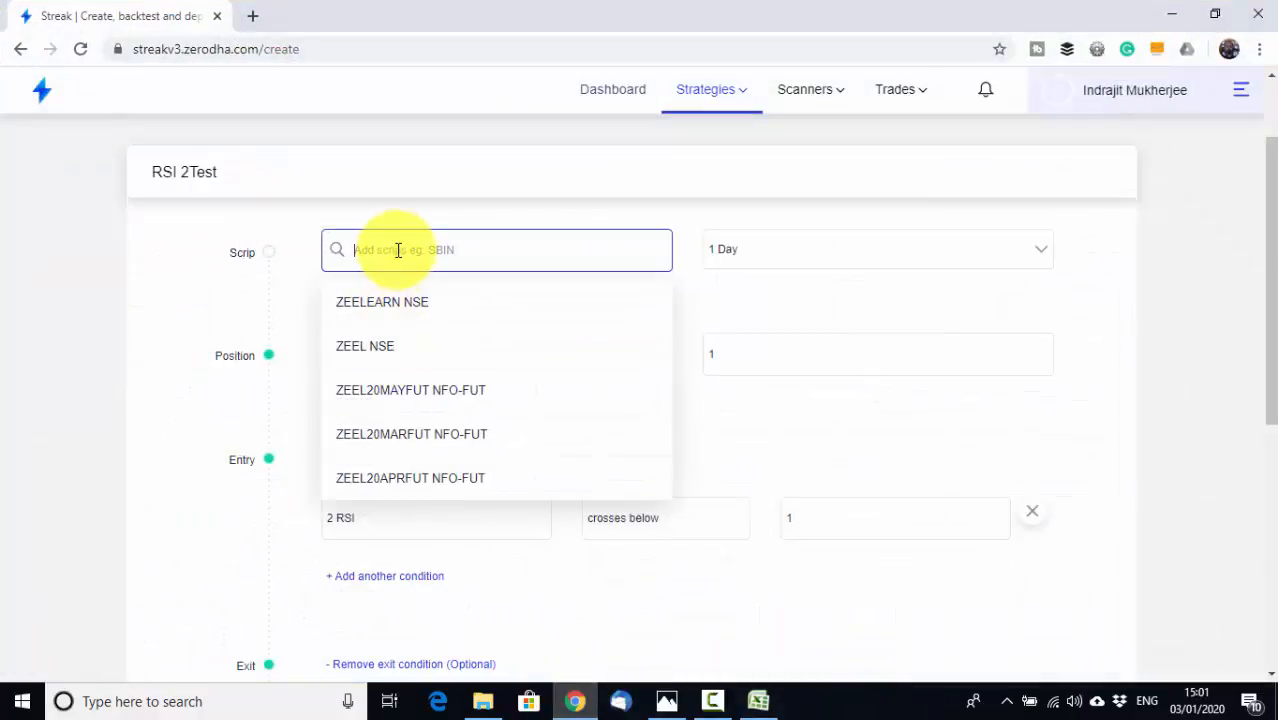
text(adani)
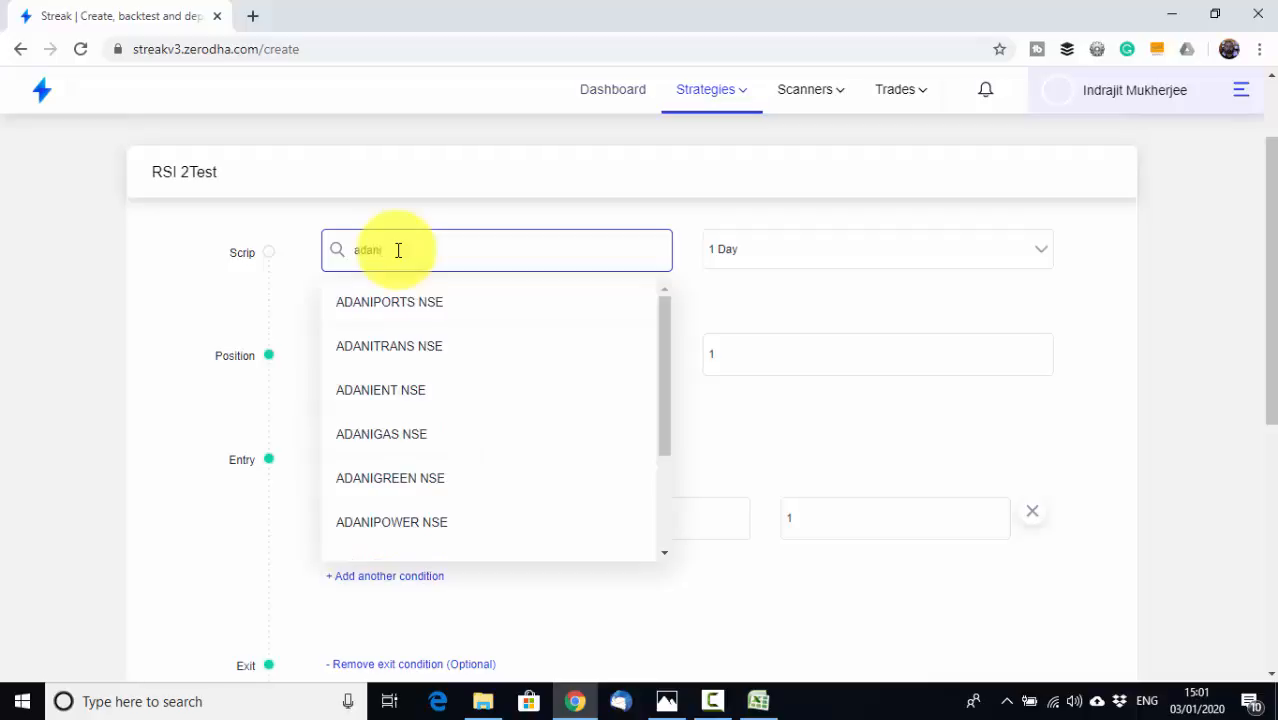
click(488, 312)
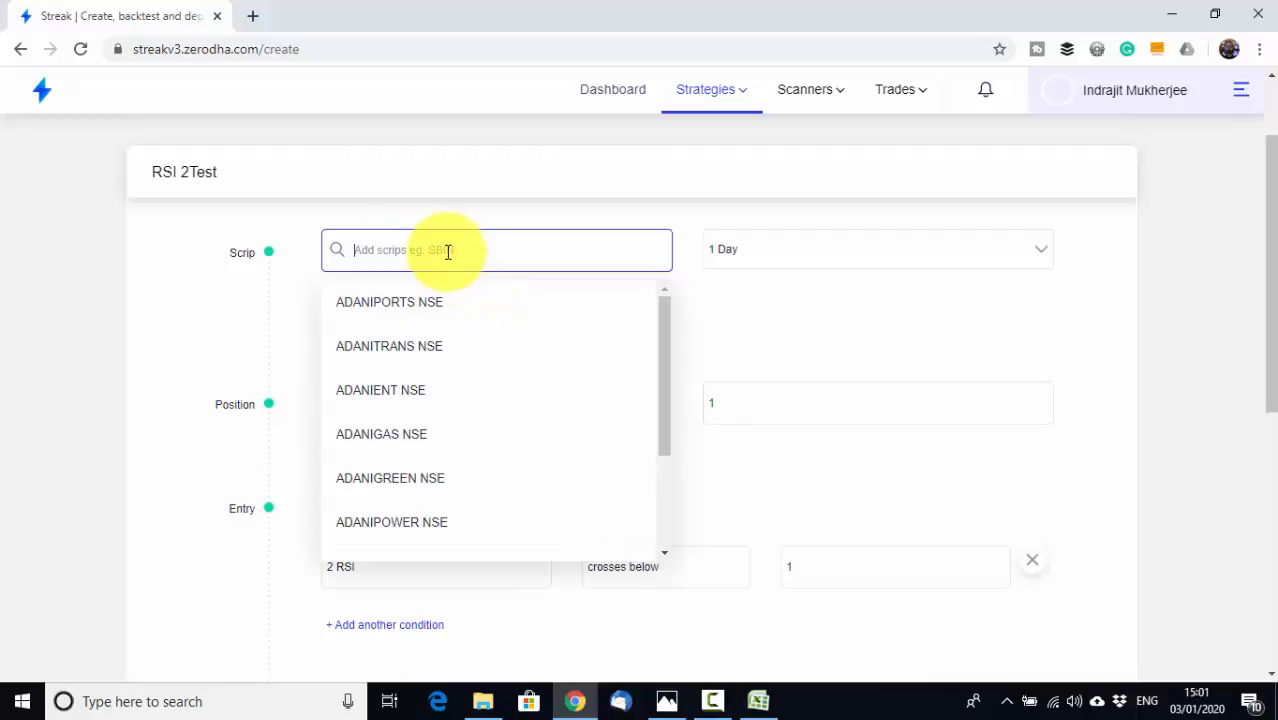
text(asian)
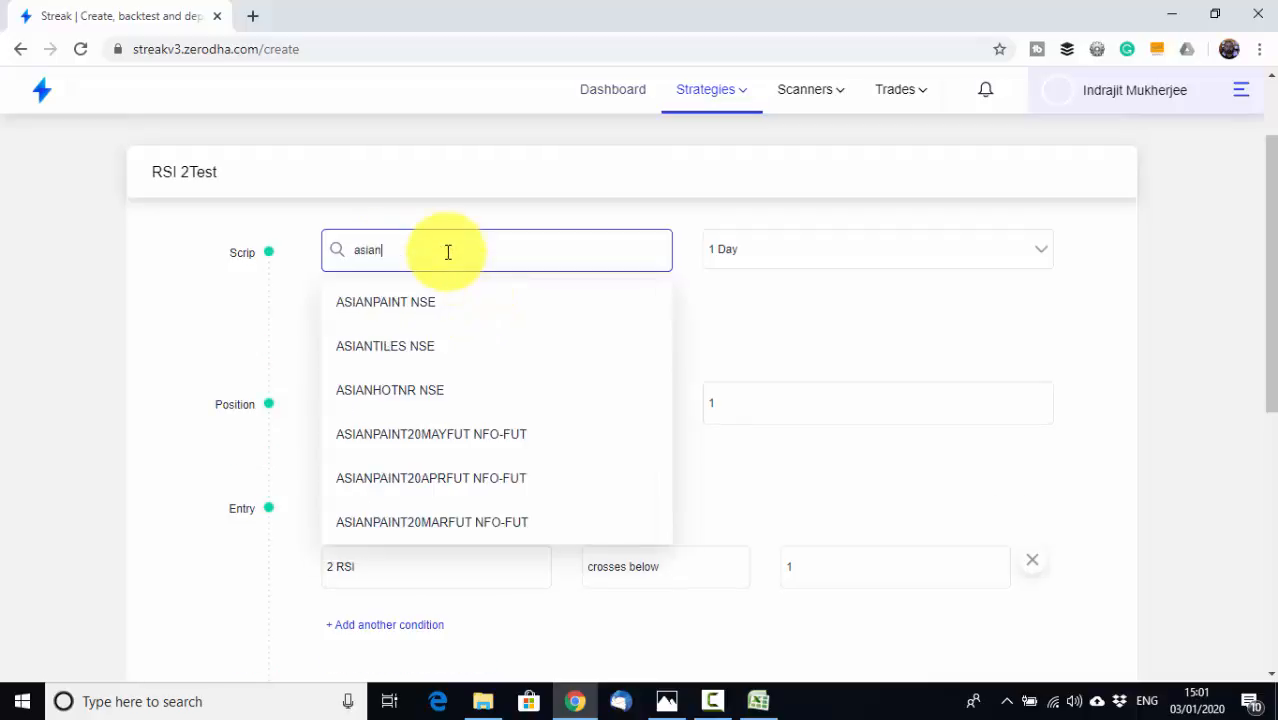
click(434, 302)
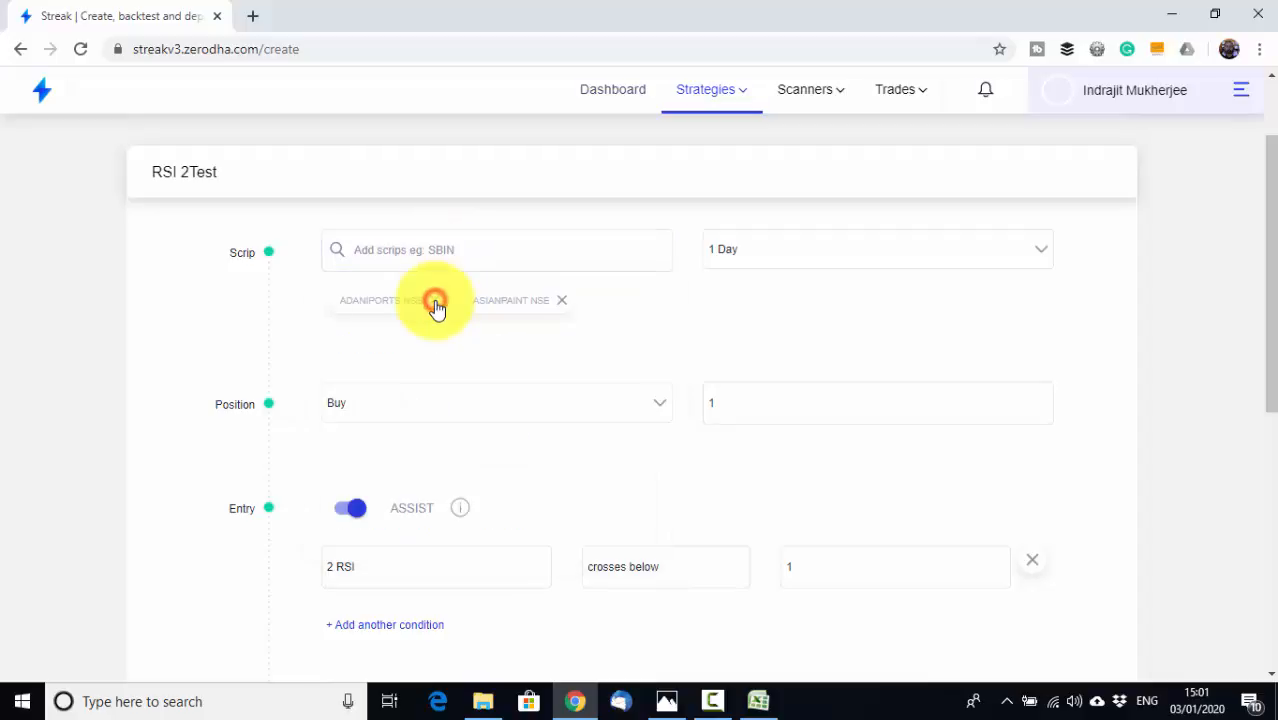
click(423, 241)
text(a)
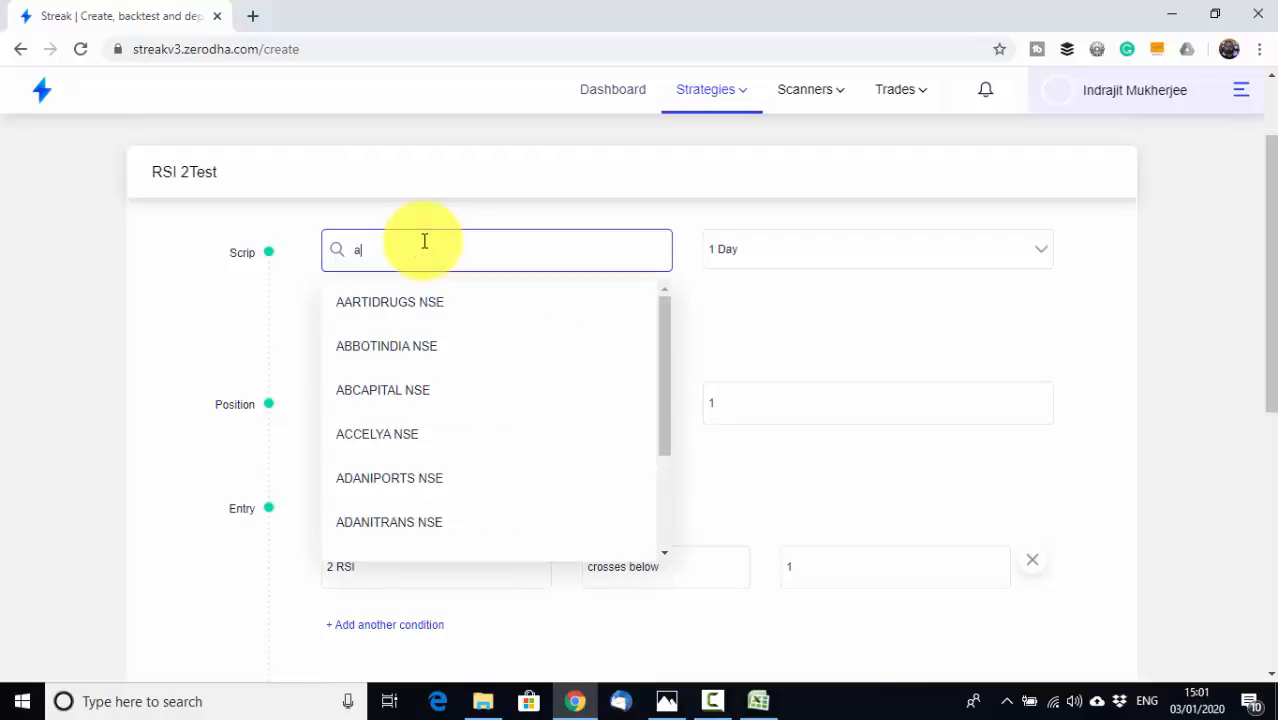
text(xisba)
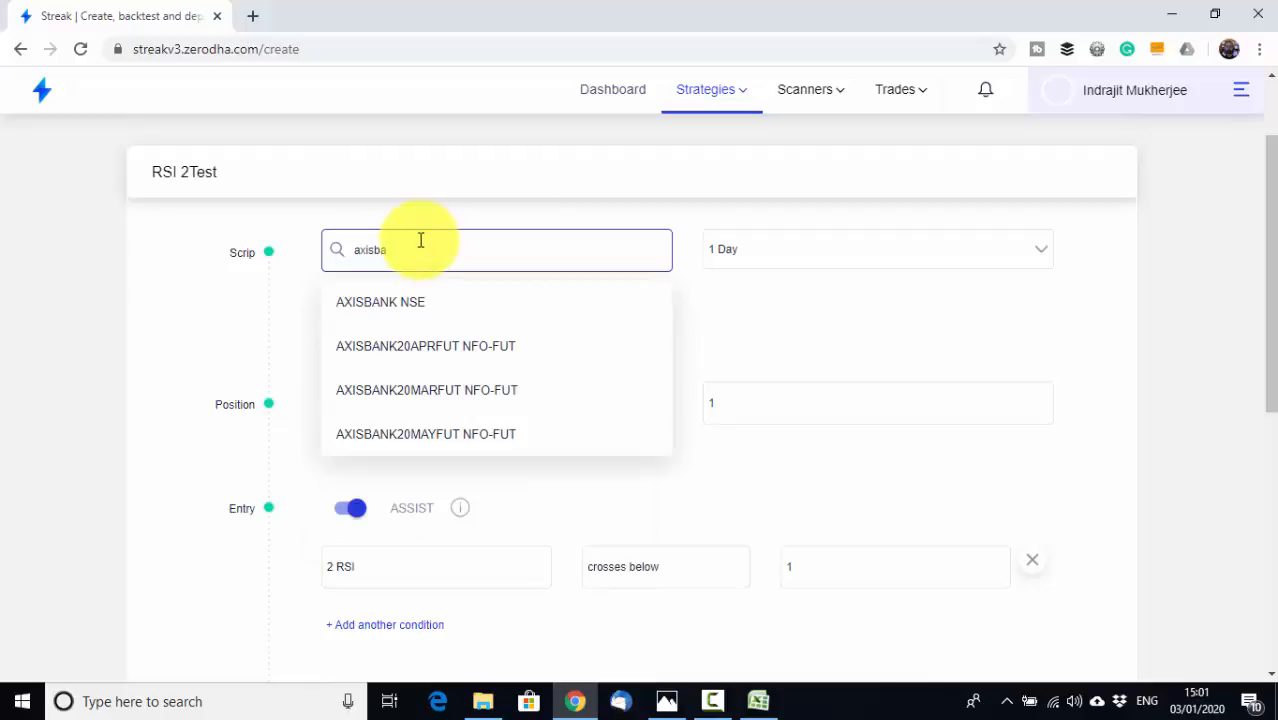
click(408, 302)
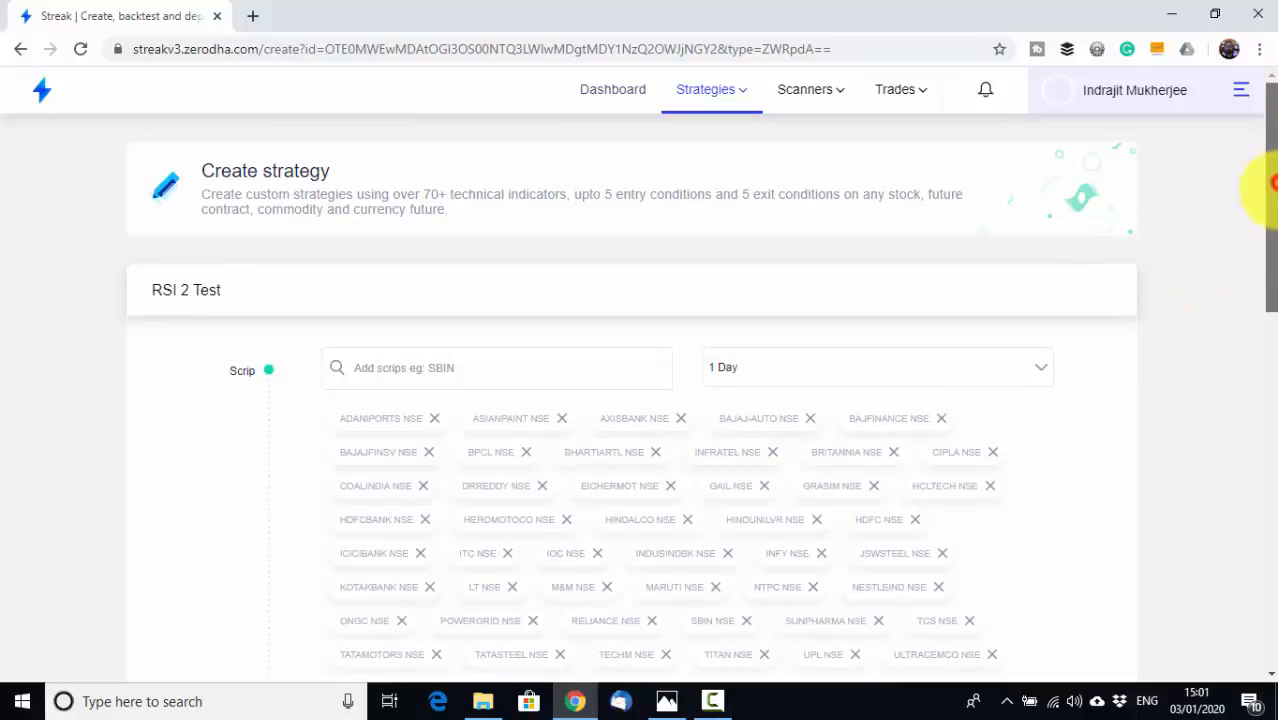
Step: Review the scrips and the entry and exit conditions of the RSI 2 Test strategy, and save and backtest it
drag(1268, 194, 1268, 277)
drag(1268, 220, 1268, 178)
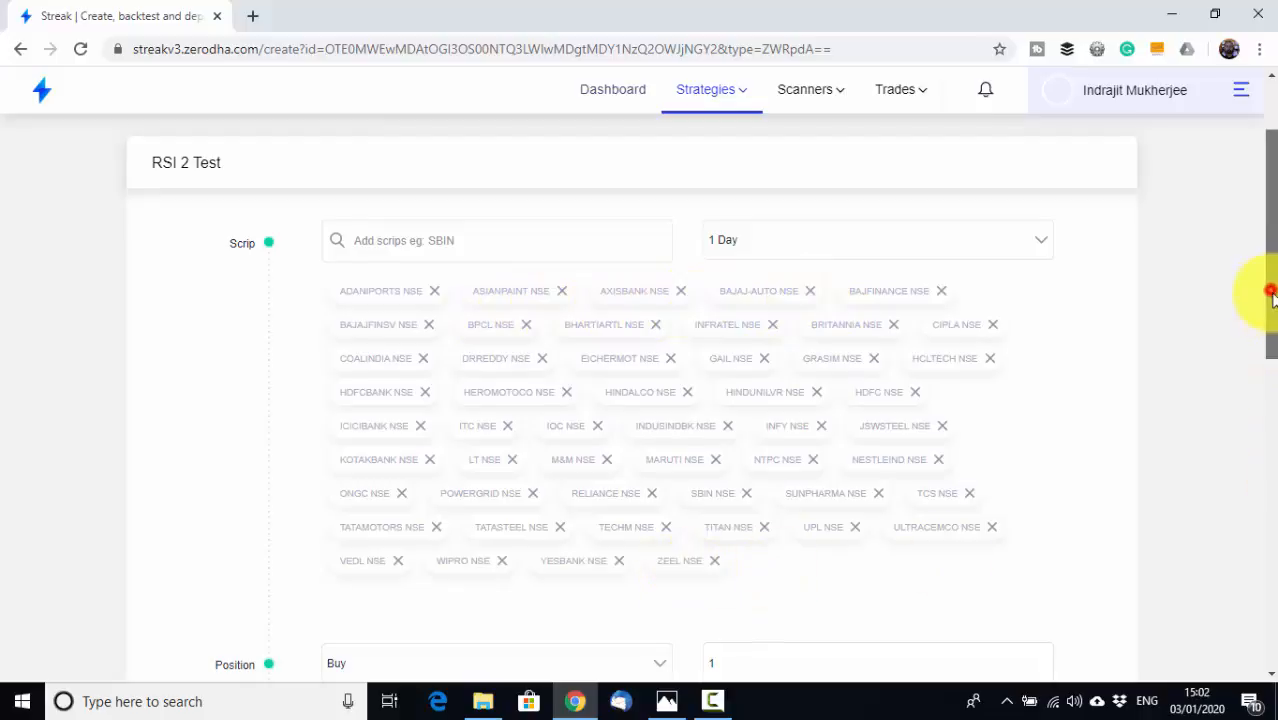
drag(1272, 286, 1258, 357)
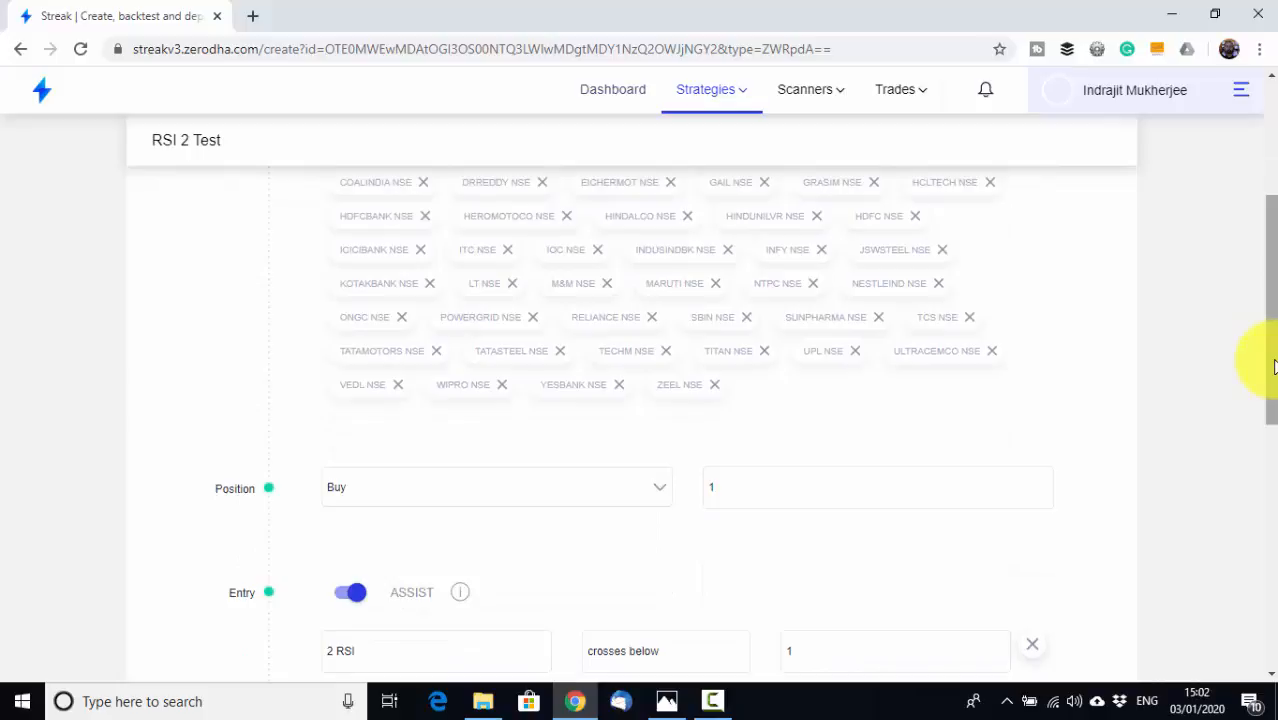
drag(1274, 366, 1235, 225)
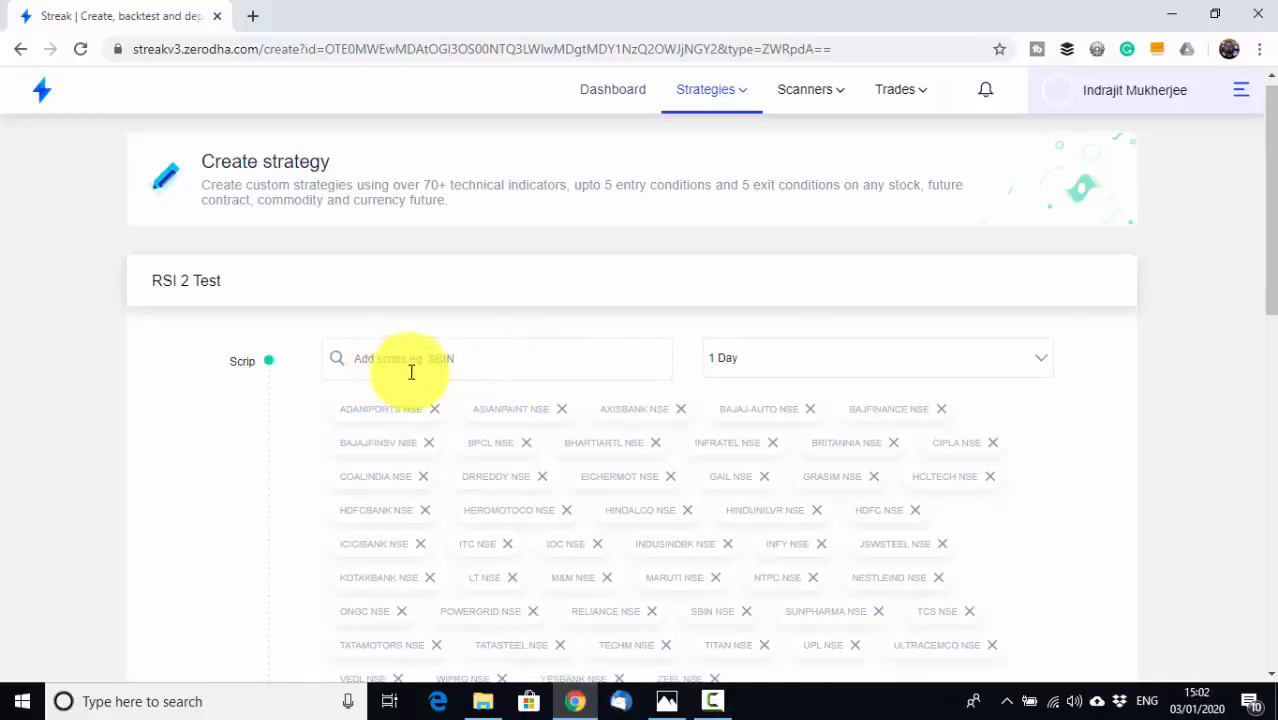
drag(1266, 280, 1164, 428)
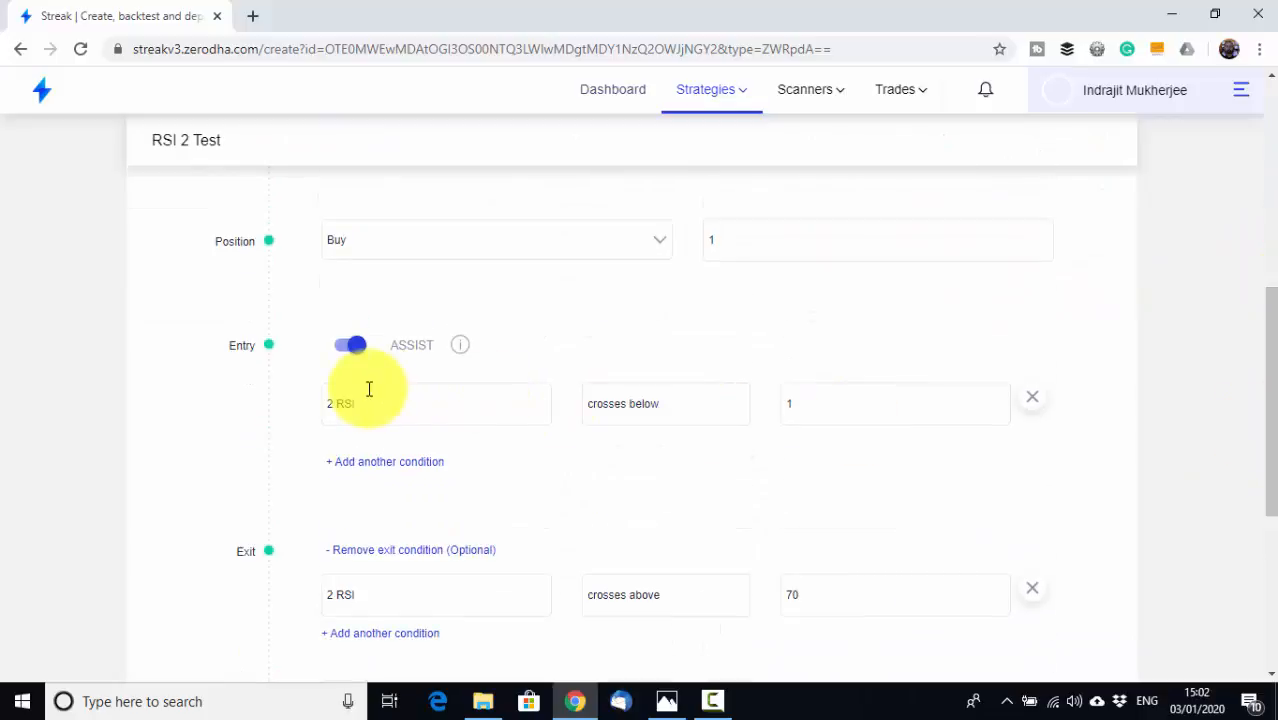
drag(1258, 408, 1258, 546)
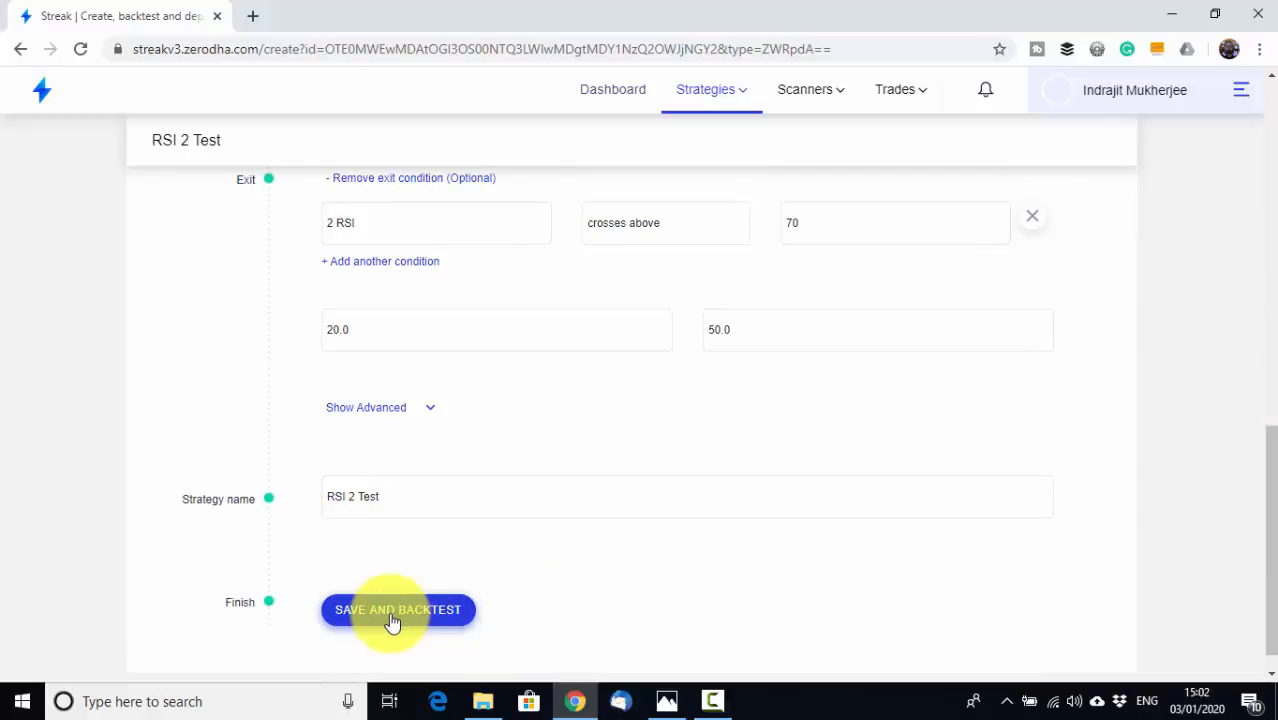
click(392, 620)
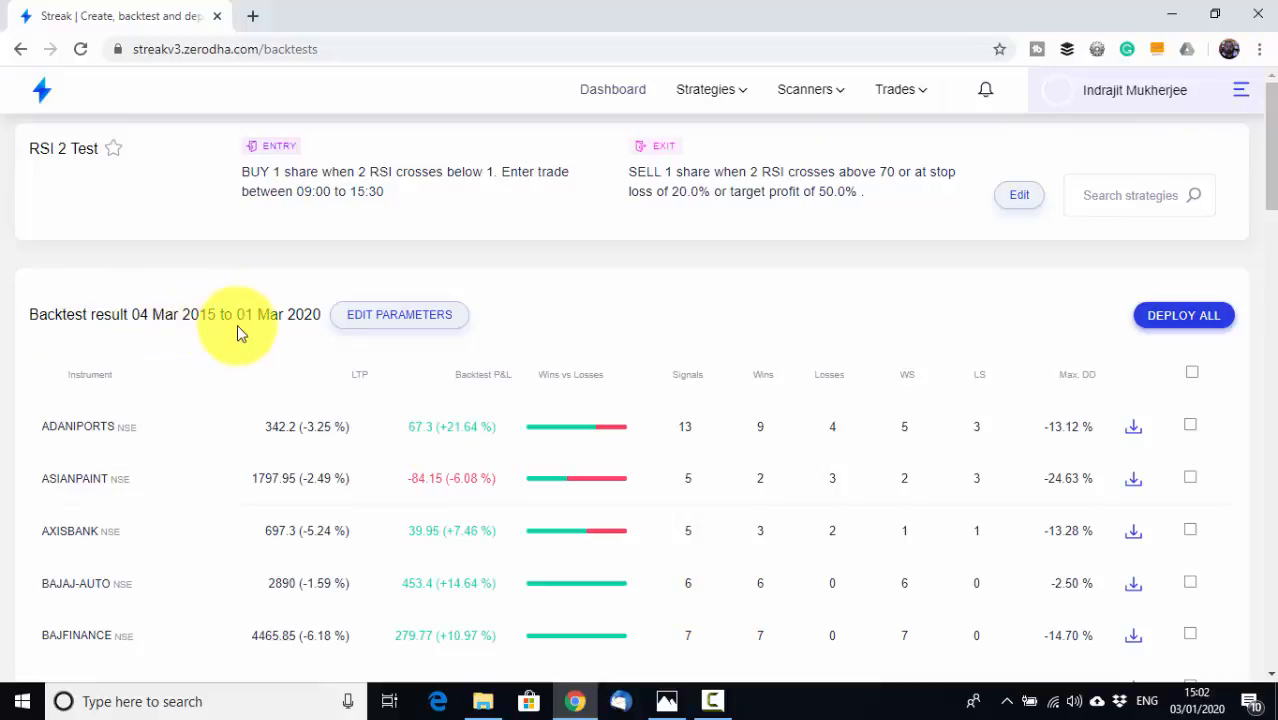
Step: Examine each instrument's backtest profit and loss, wins versus losses, signals and maximum drawdown
drag(1268, 158, 1265, 312)
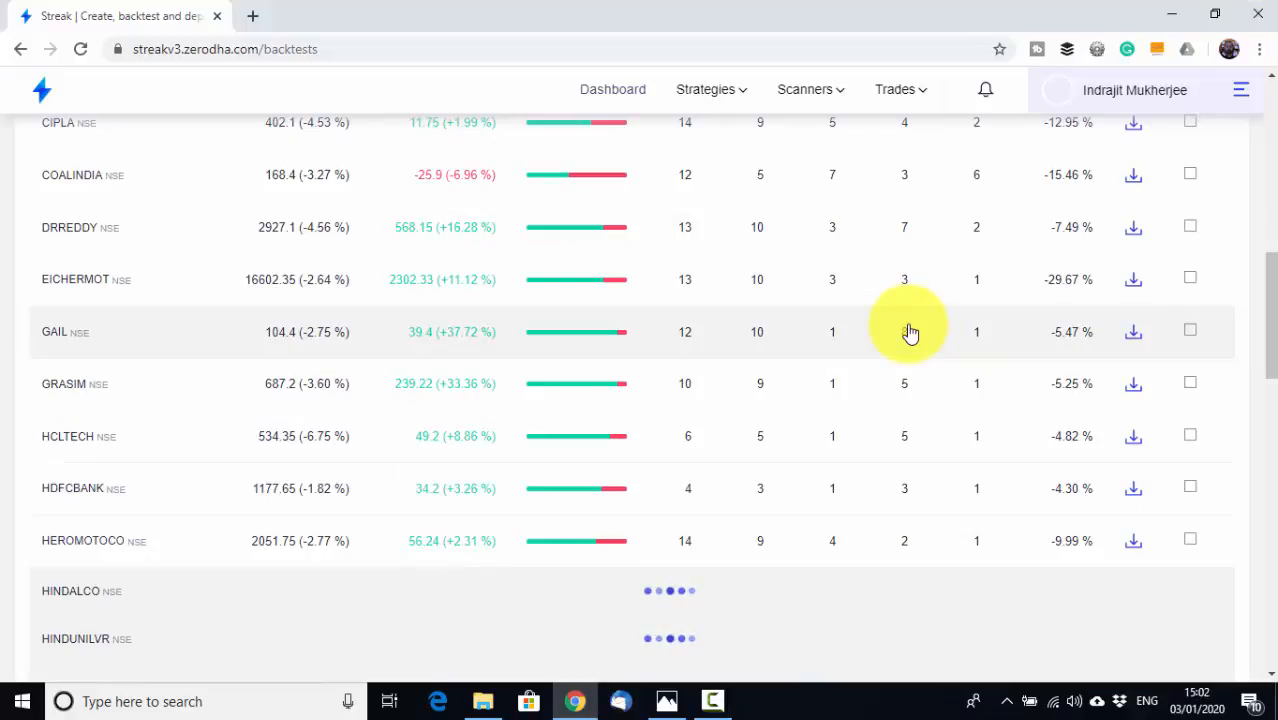
drag(1272, 300, 1272, 378)
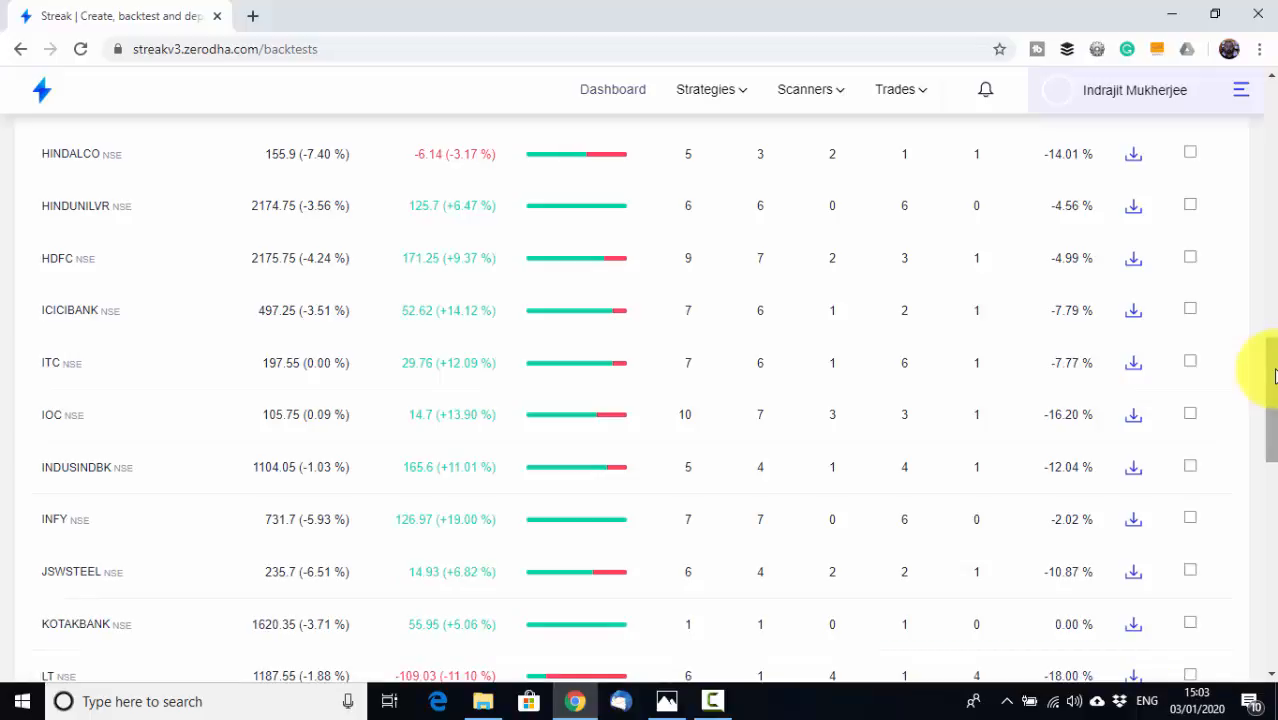
drag(1274, 375, 1270, 210)
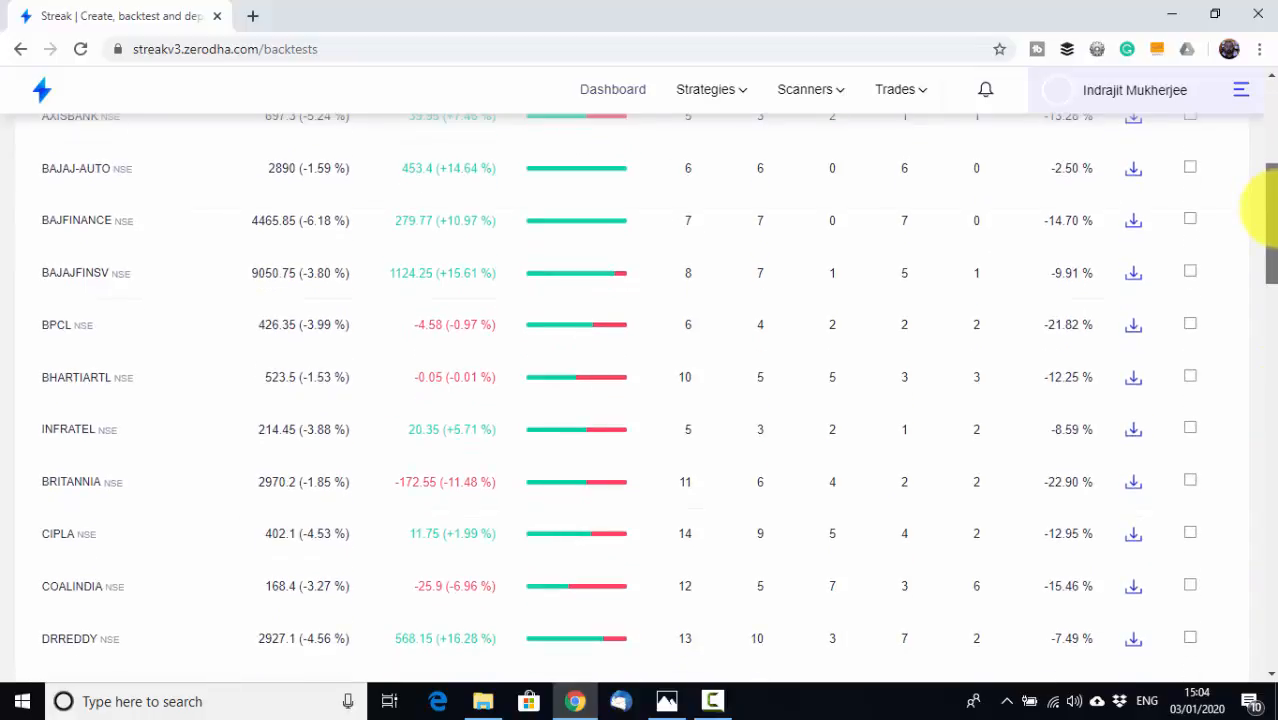
drag(1271, 208, 1272, 168)
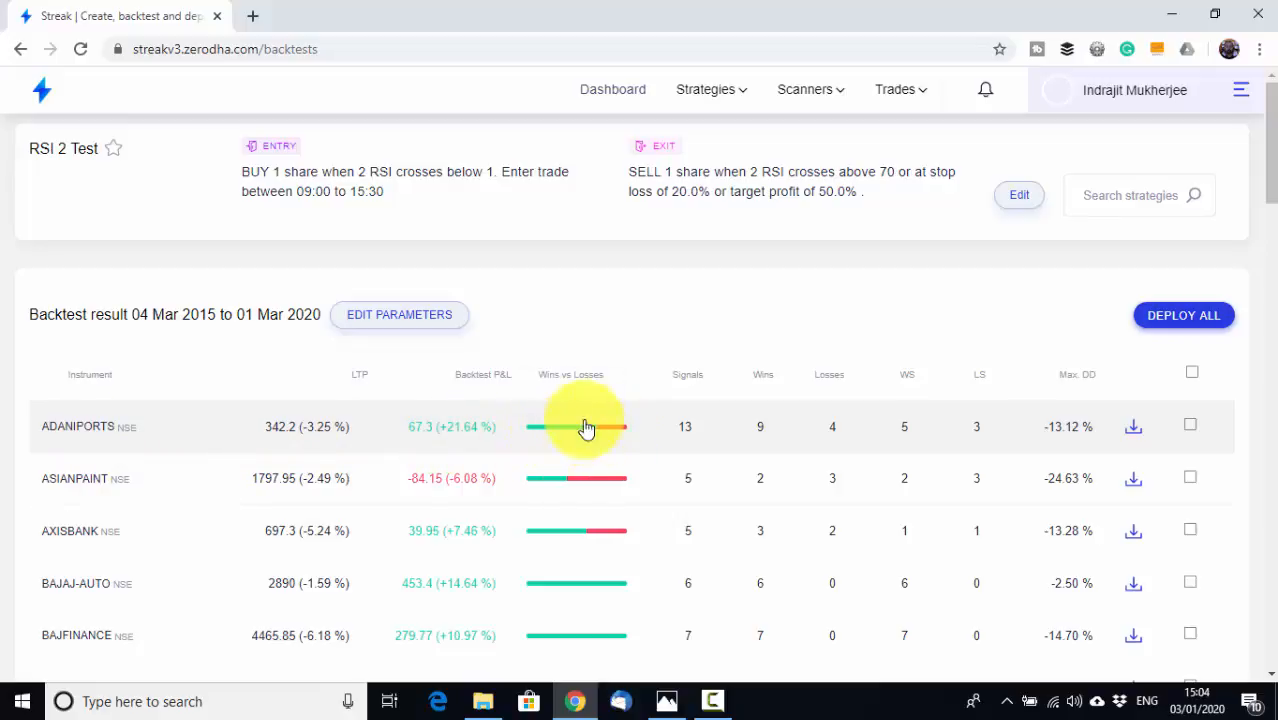
mouse_move(562, 429)
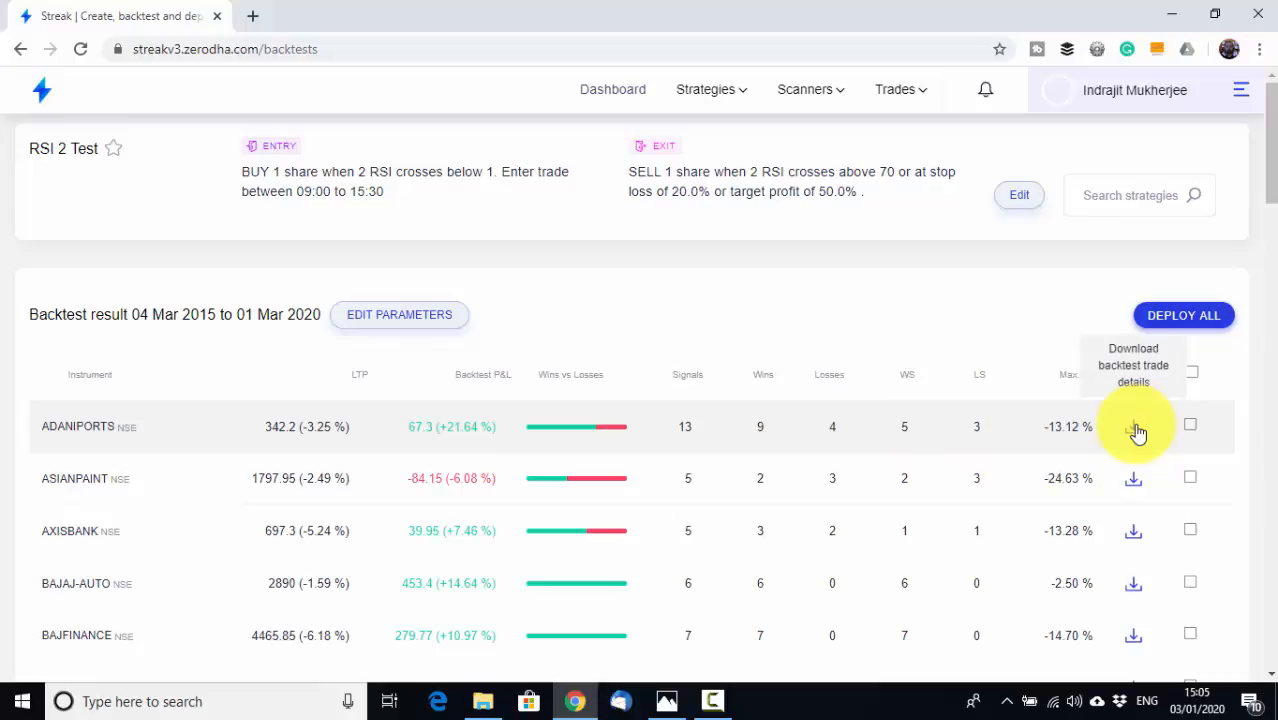
Step: Select all instruments in the backtest results
click(1192, 374)
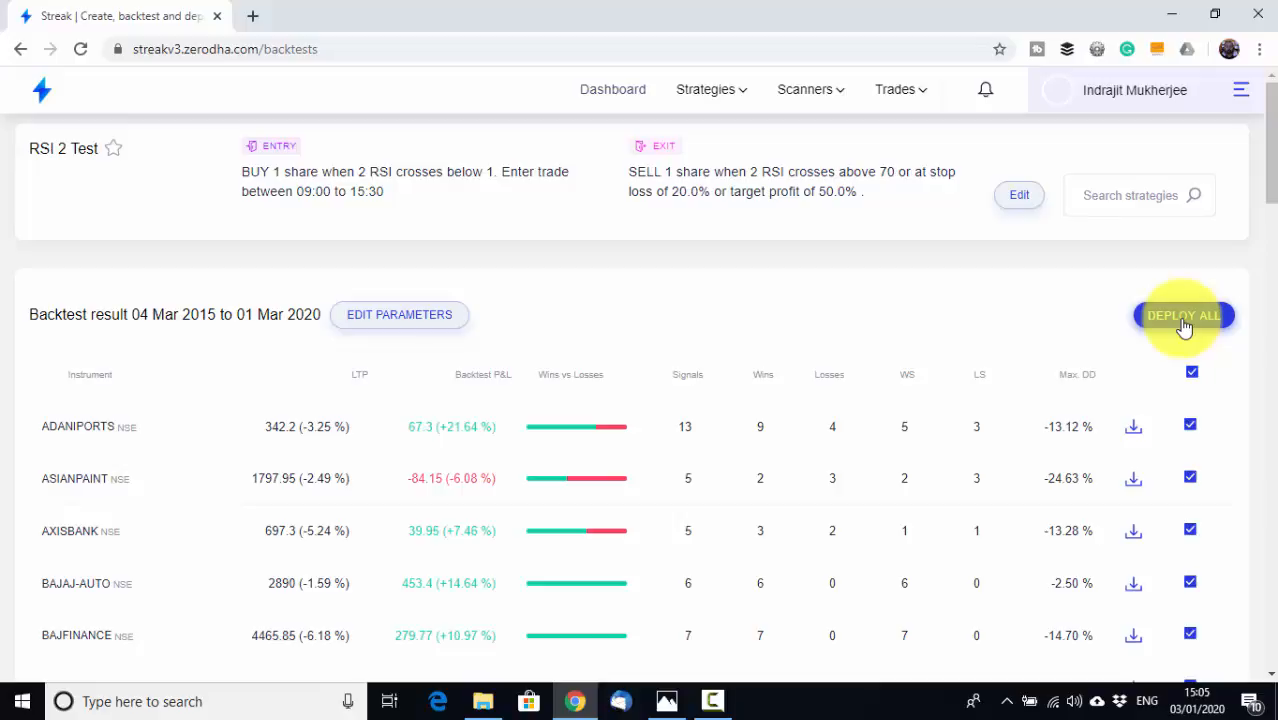
drag(1271, 146, 1232, 571)
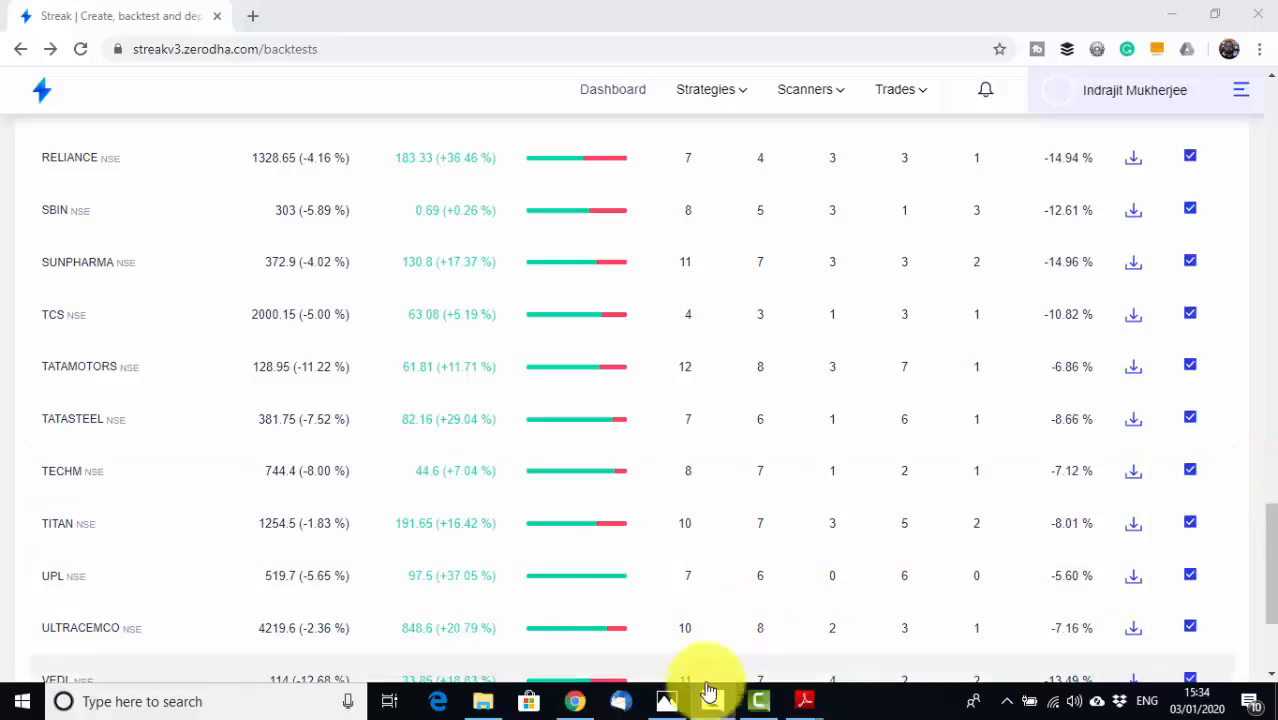
Step: Switch to the Photos app to examine the Portfolio Equity chart, and return to the Streak backtest results
mouse_move(670, 708)
click(665, 640)
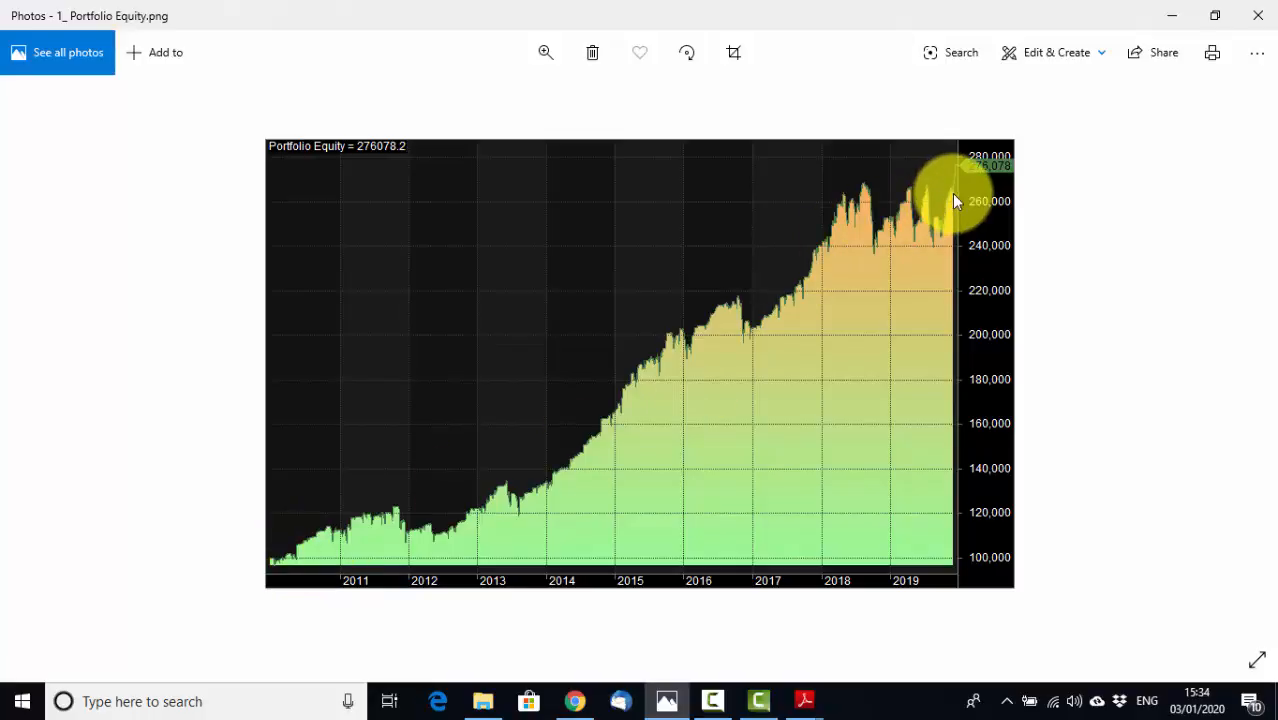
click(1172, 15)
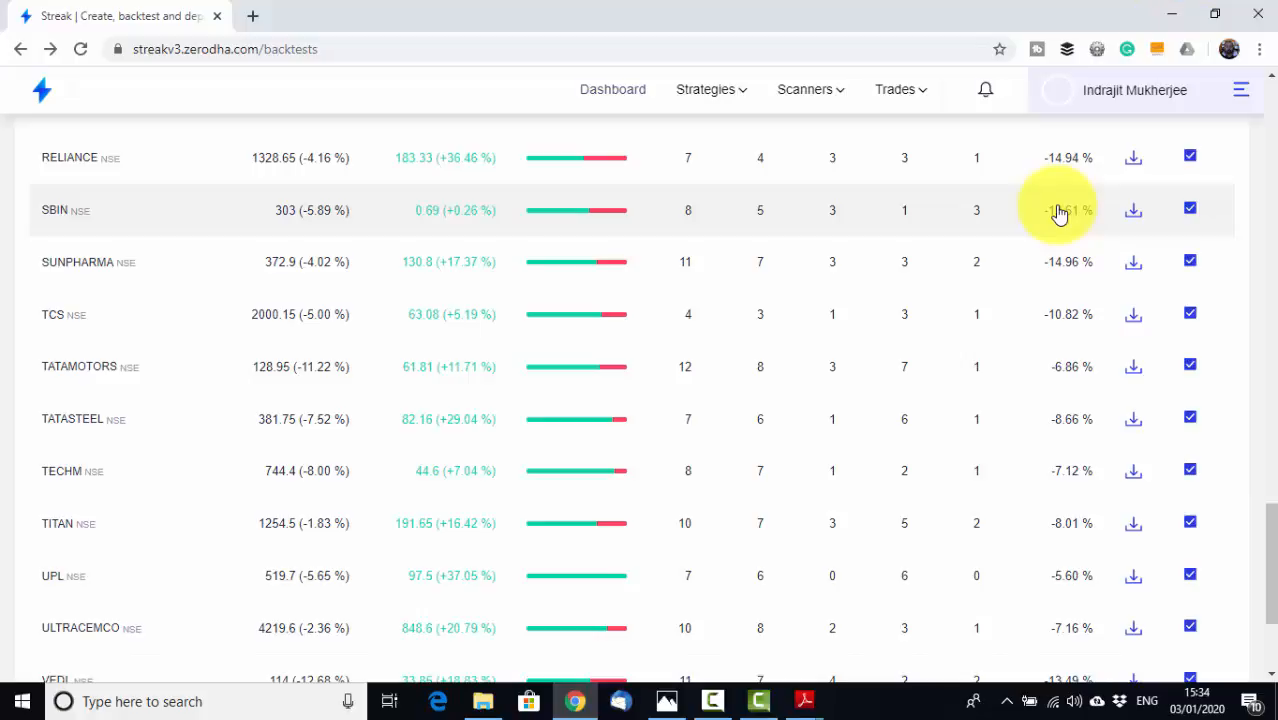
scroll(1060, 213, down, 3)
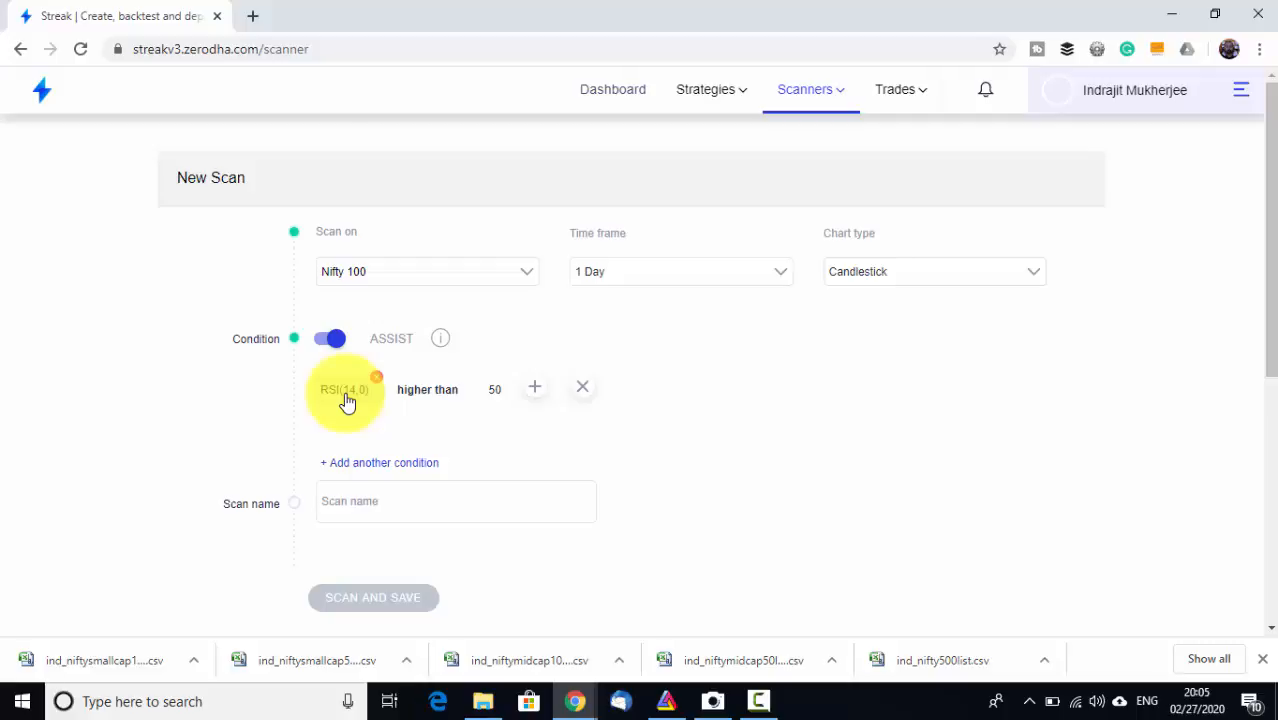
Step: Set the RSI period to 2 in the new scan's condition
click(346, 400)
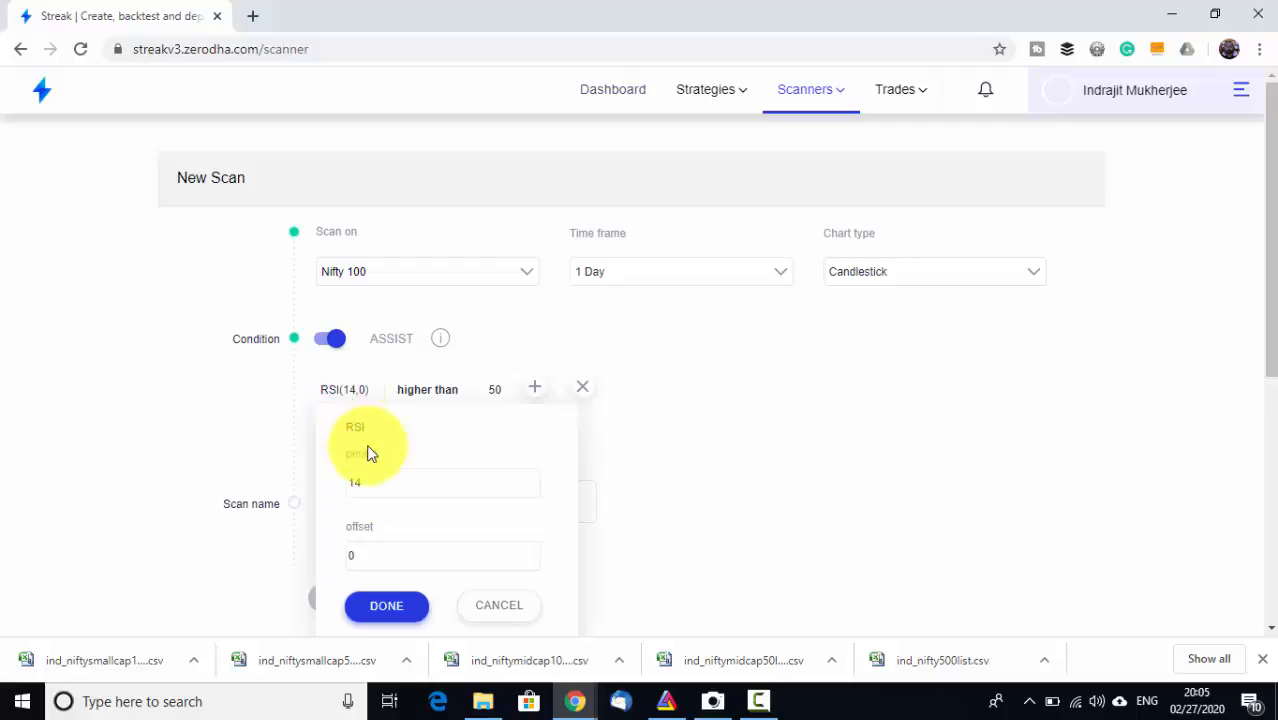
click(360, 481)
double_click(355, 481)
text(2)
click(360, 555)
click(387, 607)
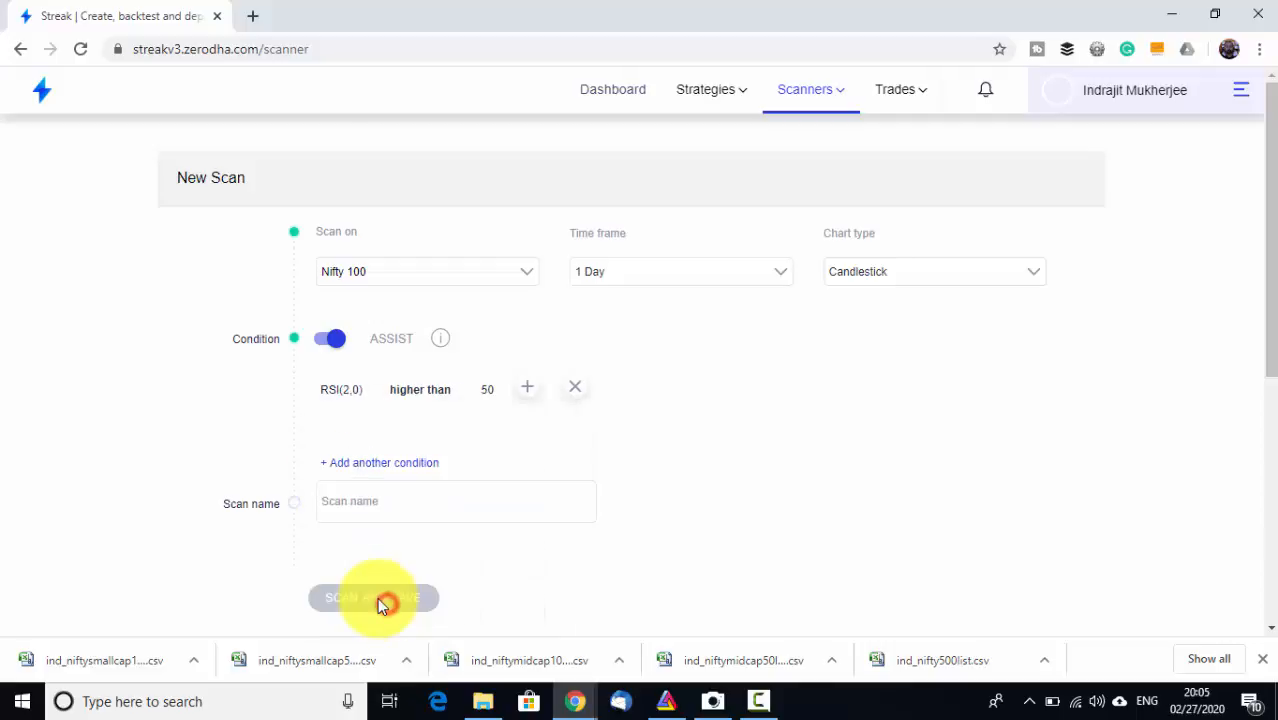
Step: Change the comparator of the new scan's RSI condition to crosses below
click(462, 380)
click(451, 391)
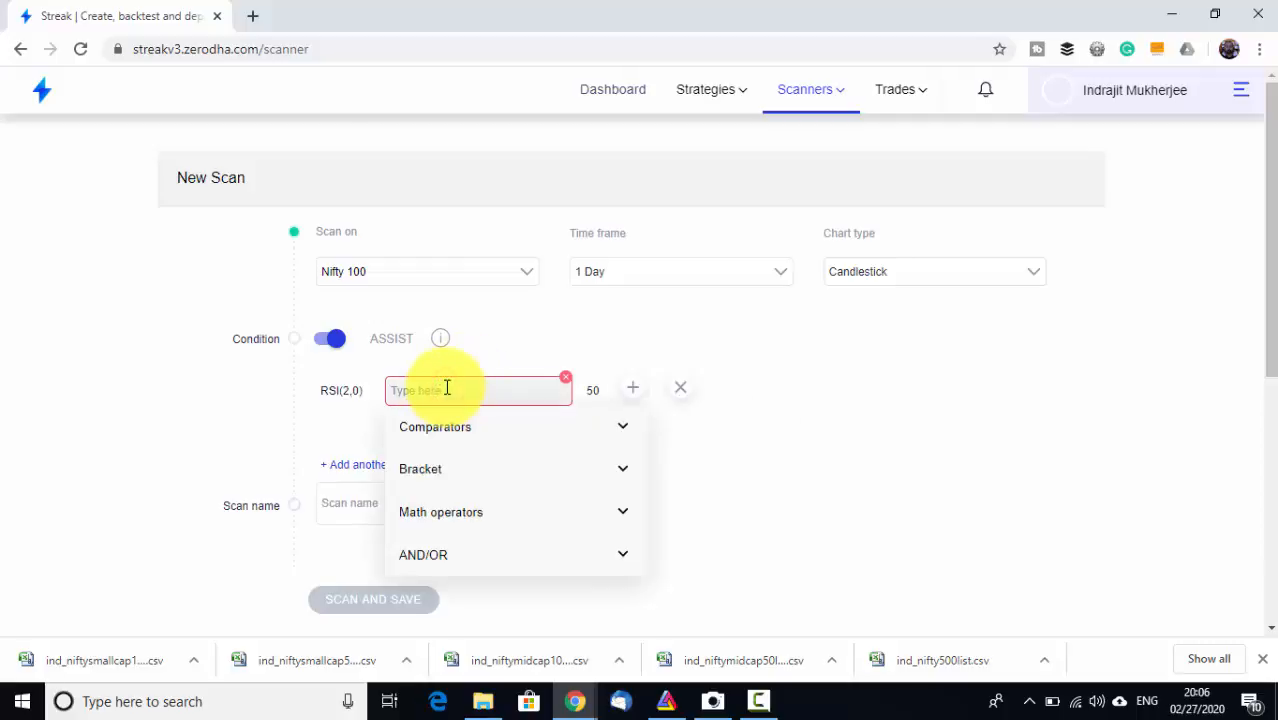
text(cr)
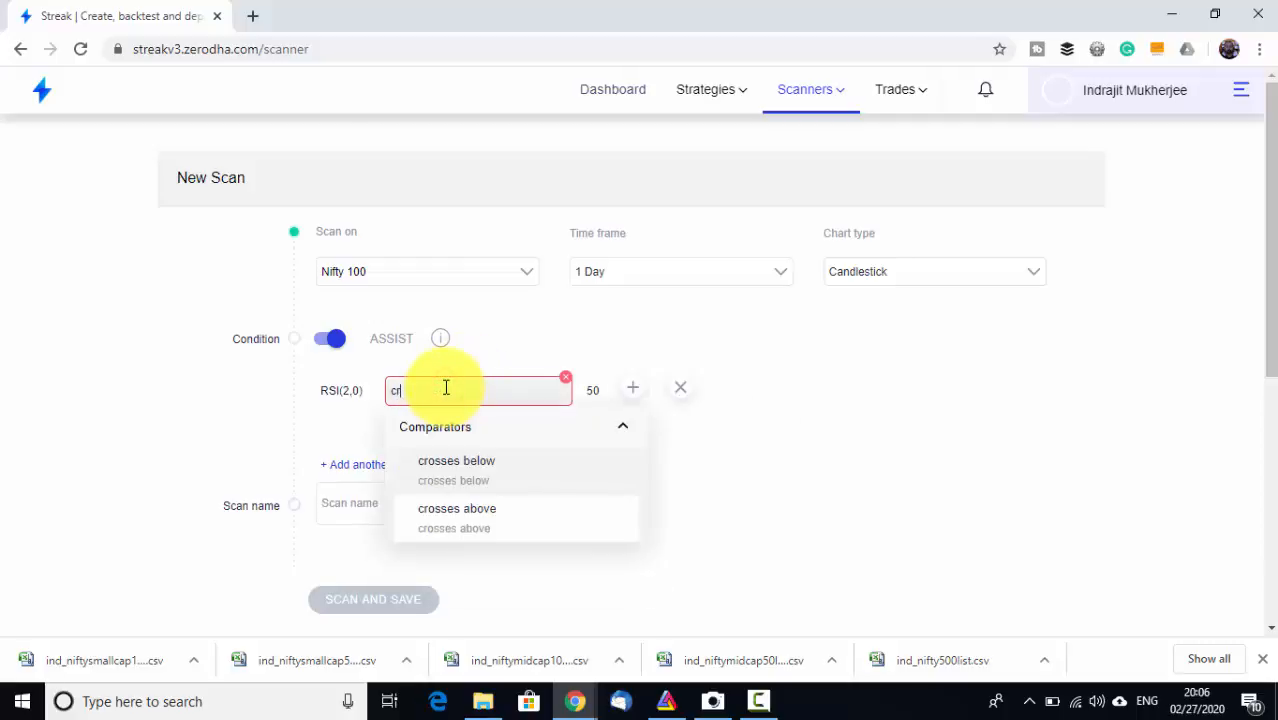
text(oss)
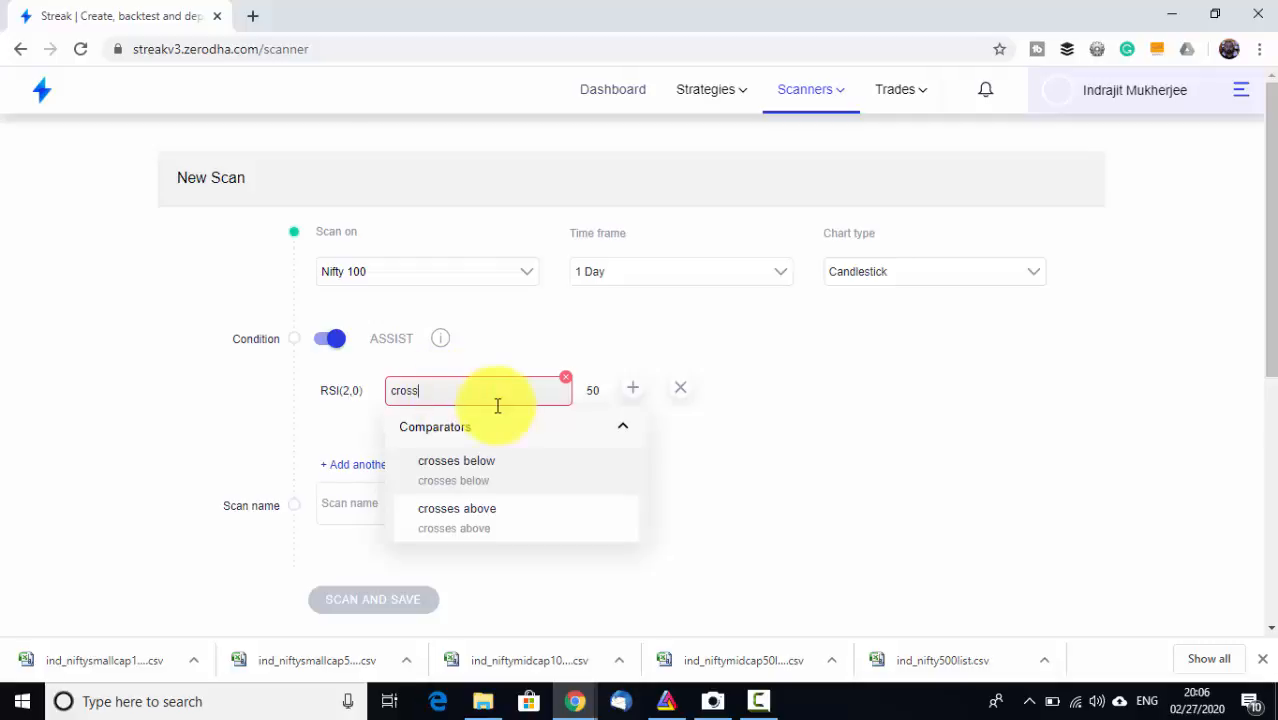
click(508, 474)
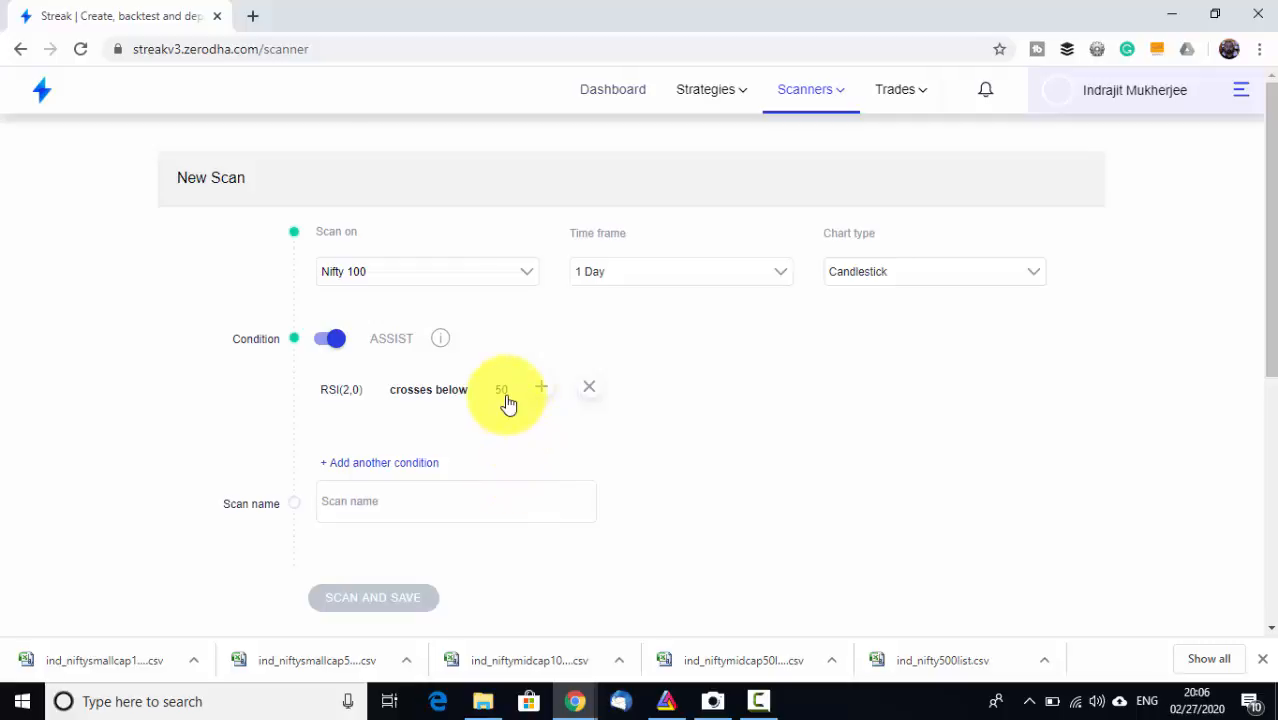
Step: Set the threshold number of the scan's crosses below condition to 1
click(503, 391)
click(509, 494)
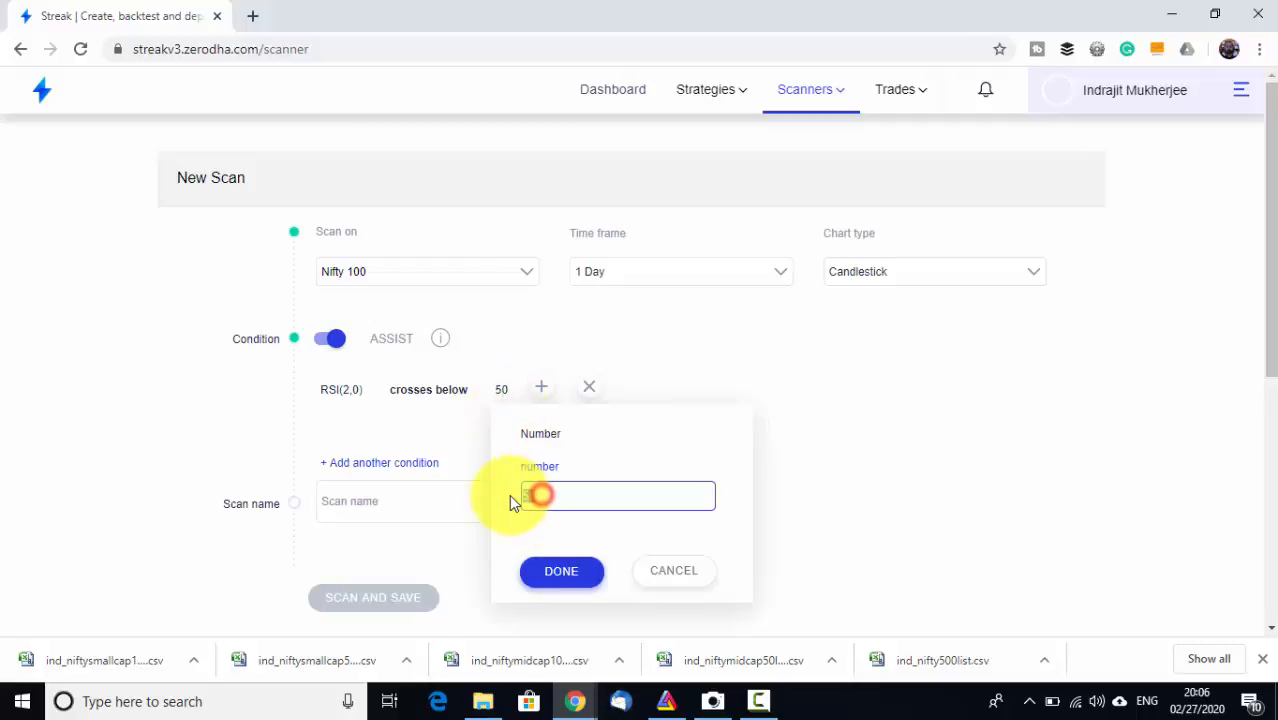
text(1)
click(561, 574)
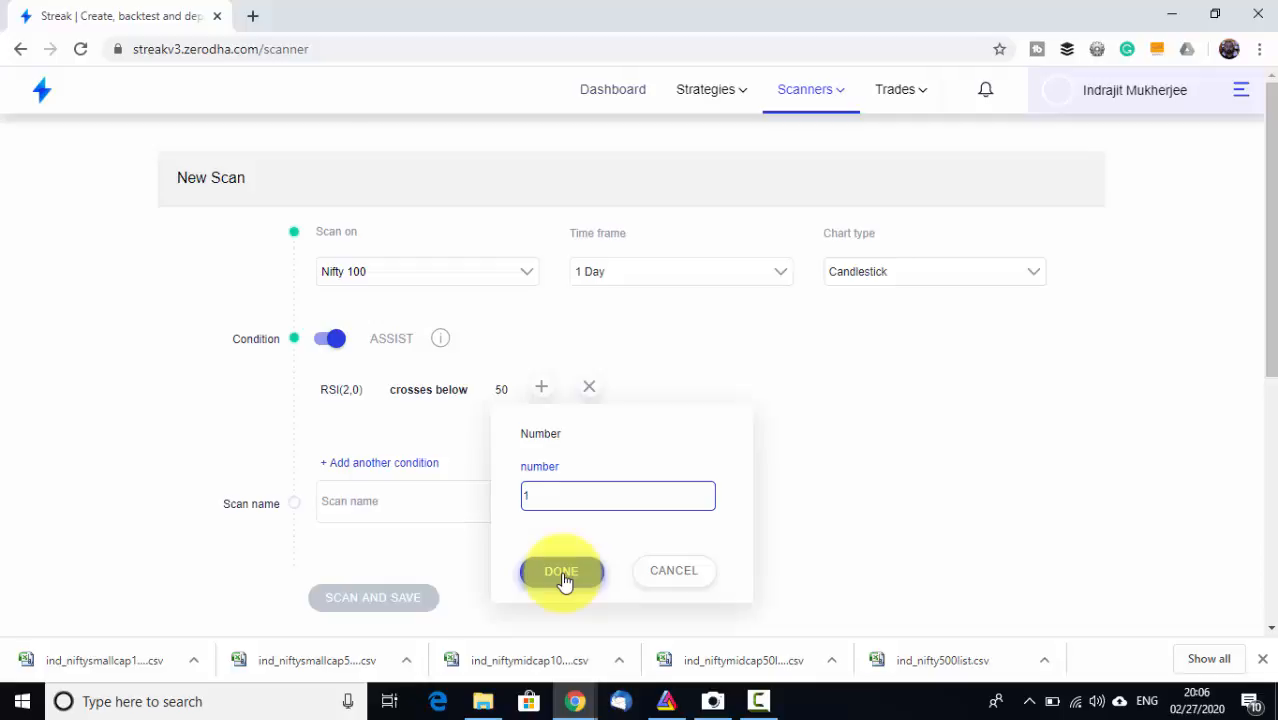
Step: Apply the threshold of 1 and save and run the scan under the name RSI-2 Below 1
click(561, 574)
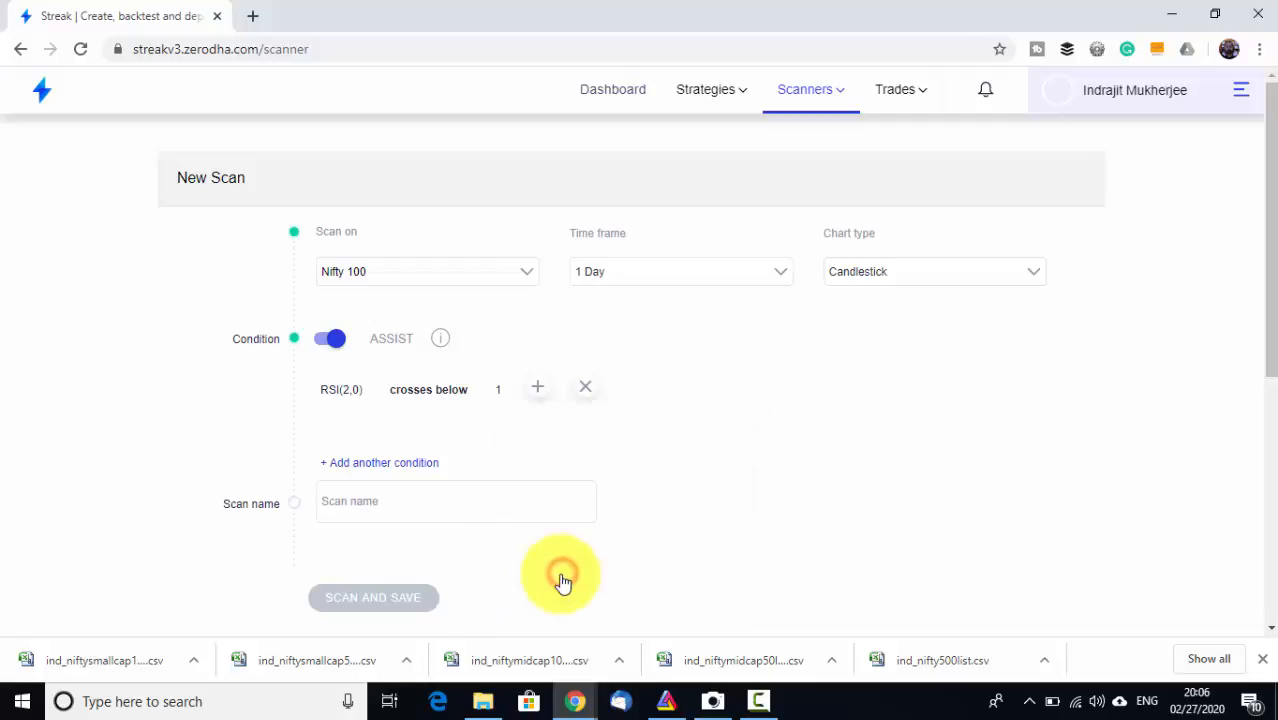
click(361, 504)
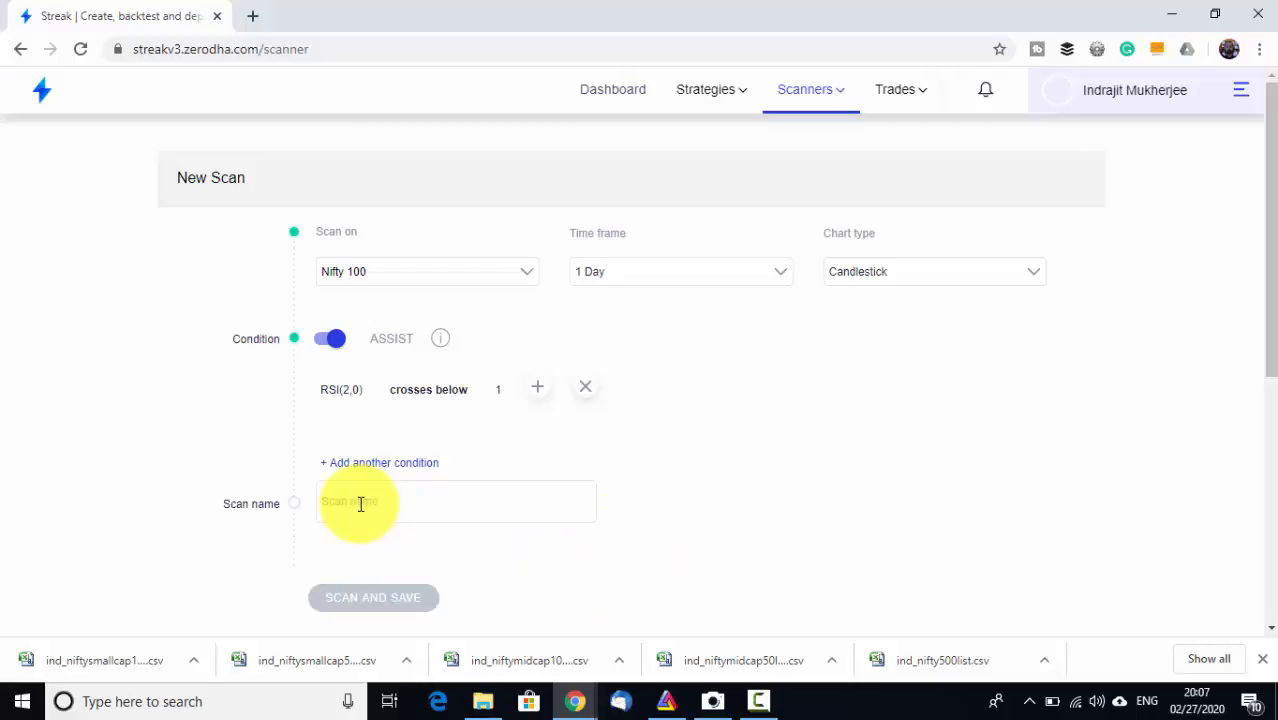
click(361, 504)
text(RSI-2 Below 1)
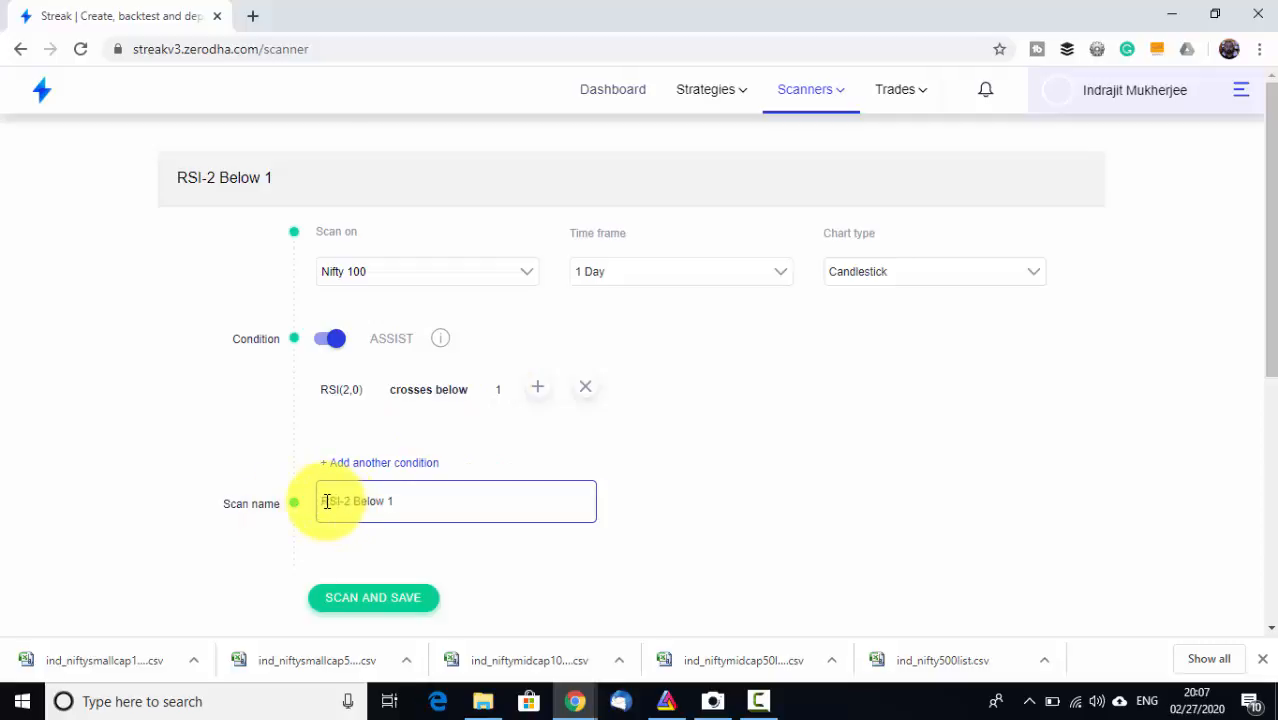
click(372, 600)
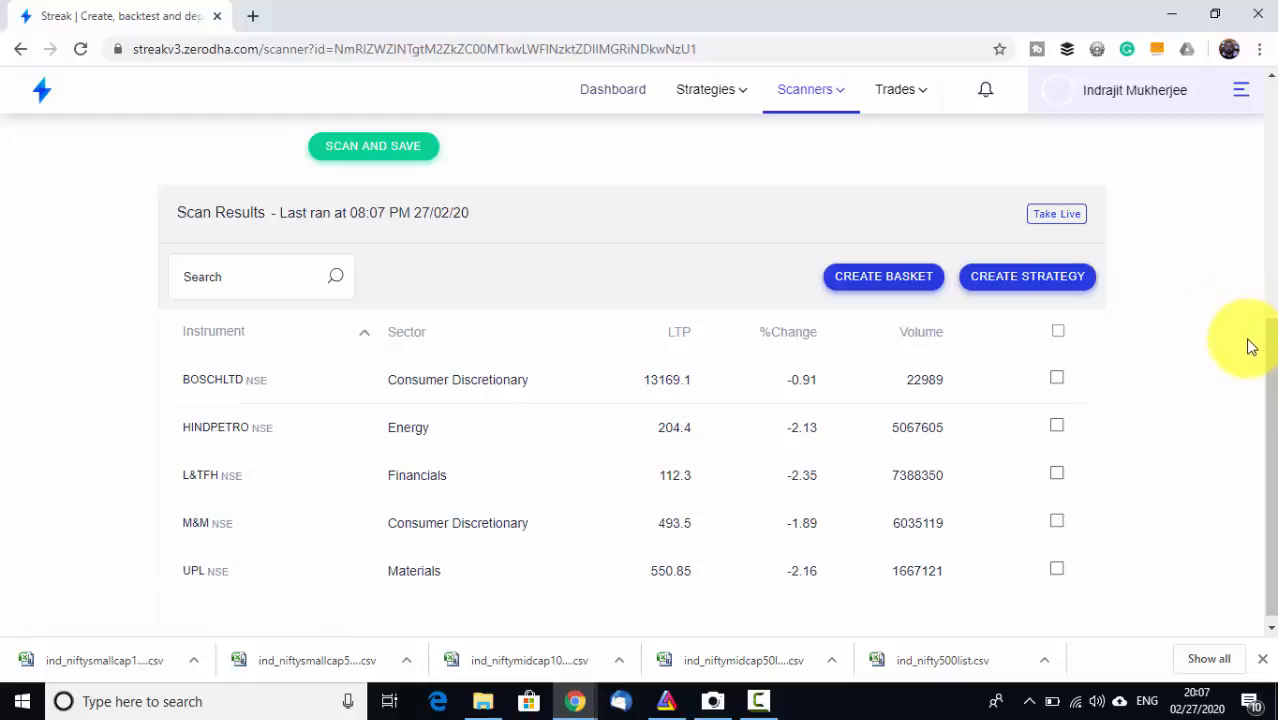
drag(1272, 362, 1274, 415)
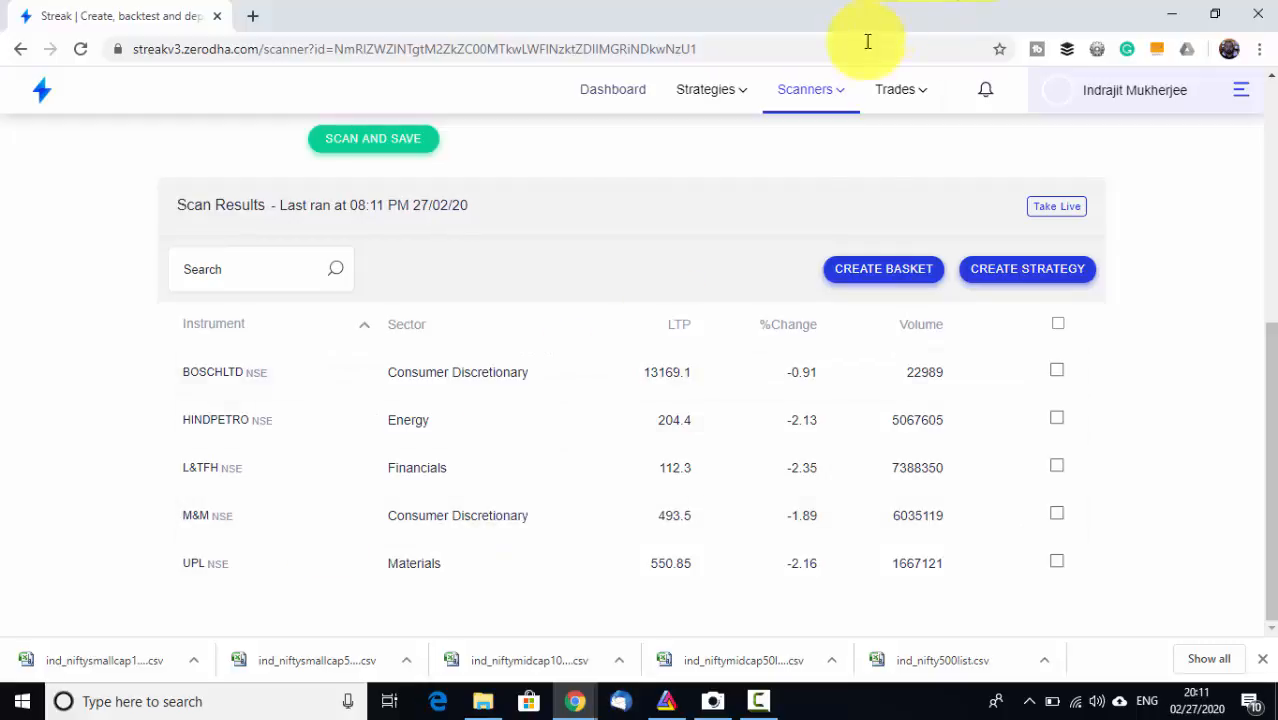
Step: Open the list of own saved scans and examine the Rsi-2 Below 1 and Rsi-2 Simple entries
click(818, 92)
click(833, 172)
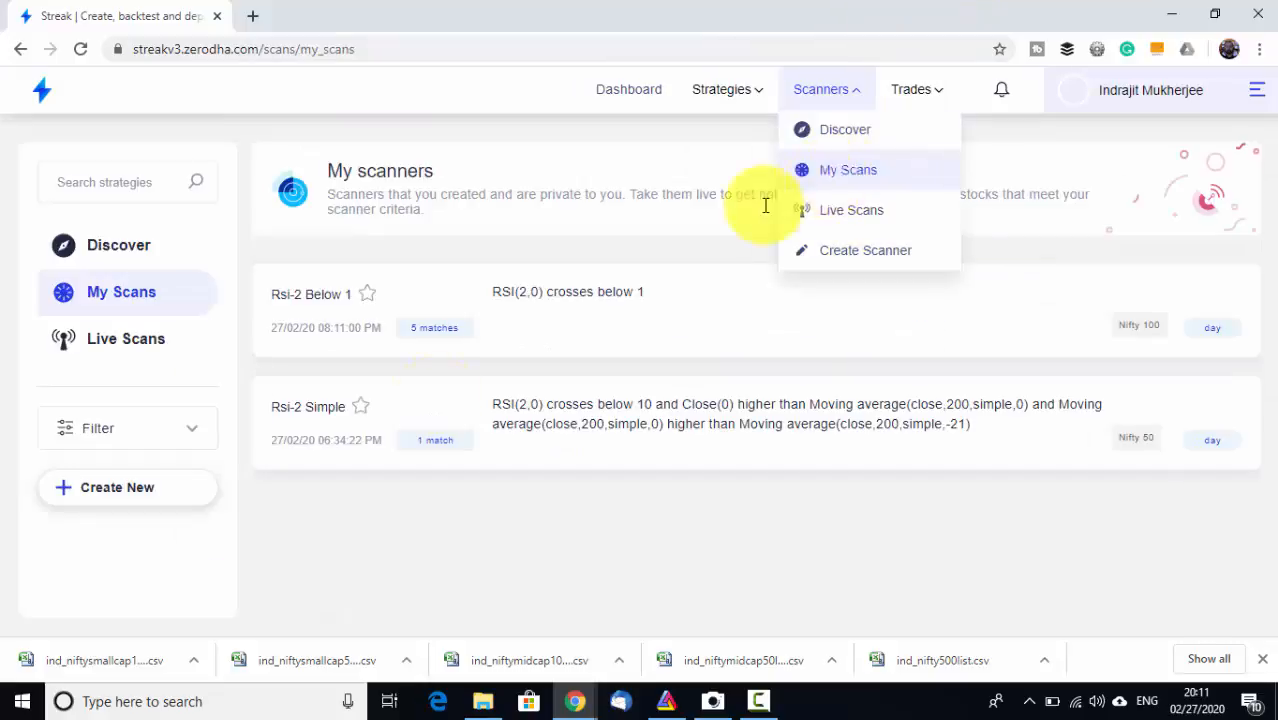
mouse_move(320, 328)
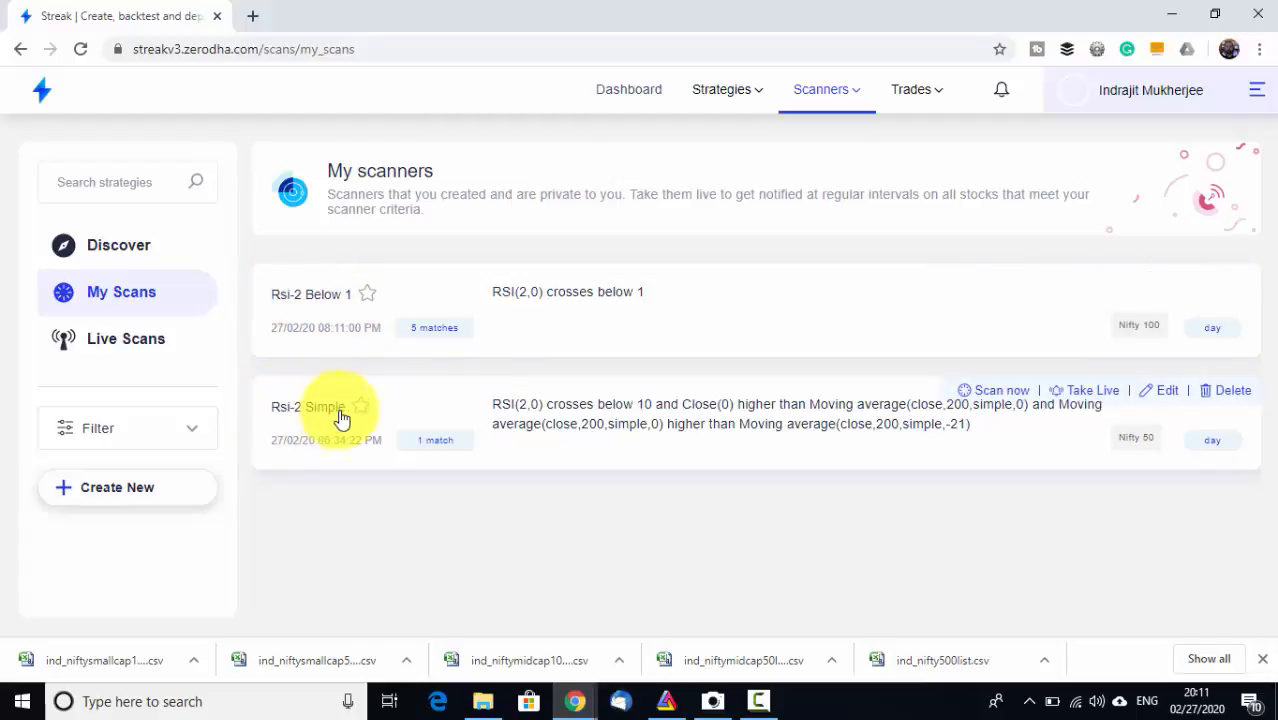
Step: Start another new scanner and set its time frame to 1 Day
mouse_move(860, 91)
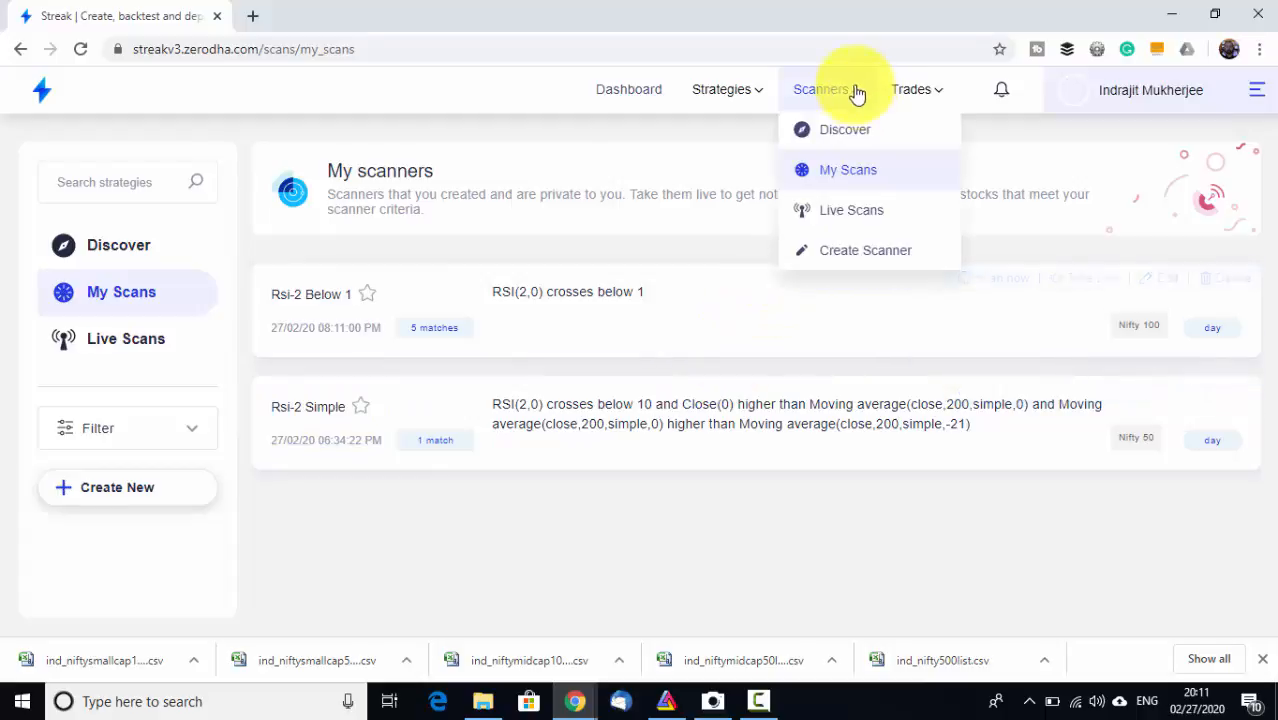
click(826, 262)
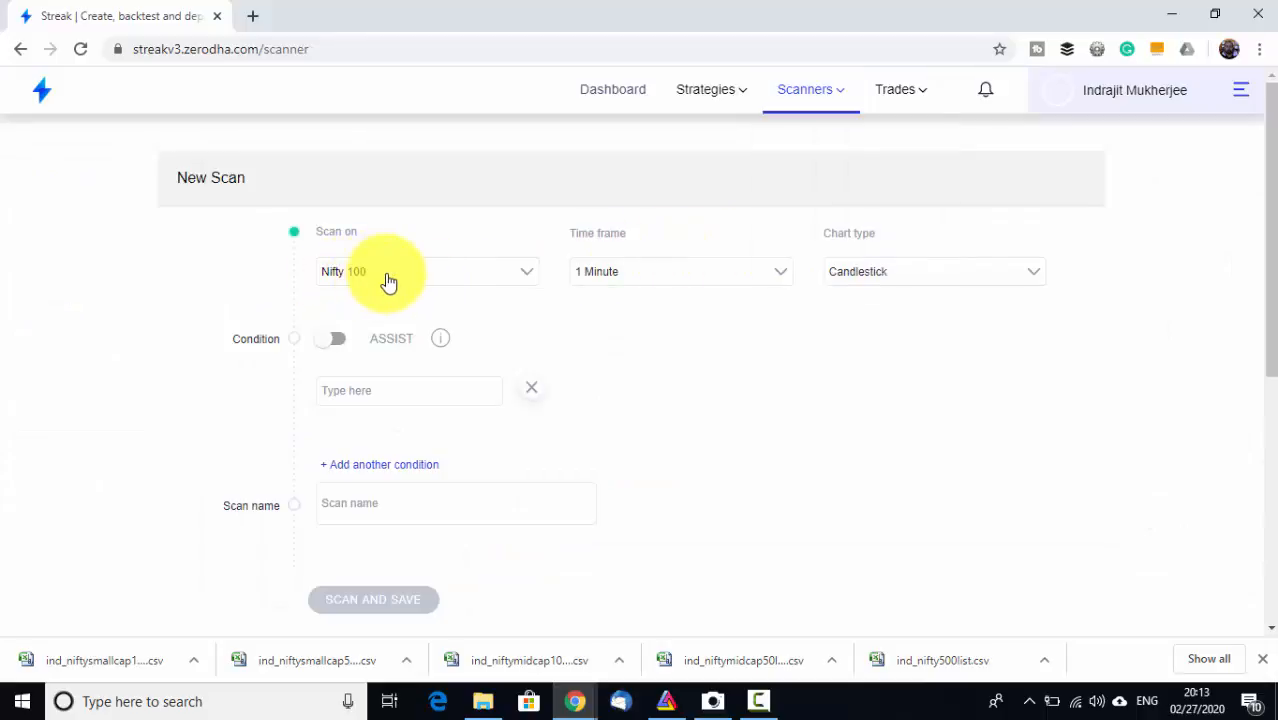
click(667, 277)
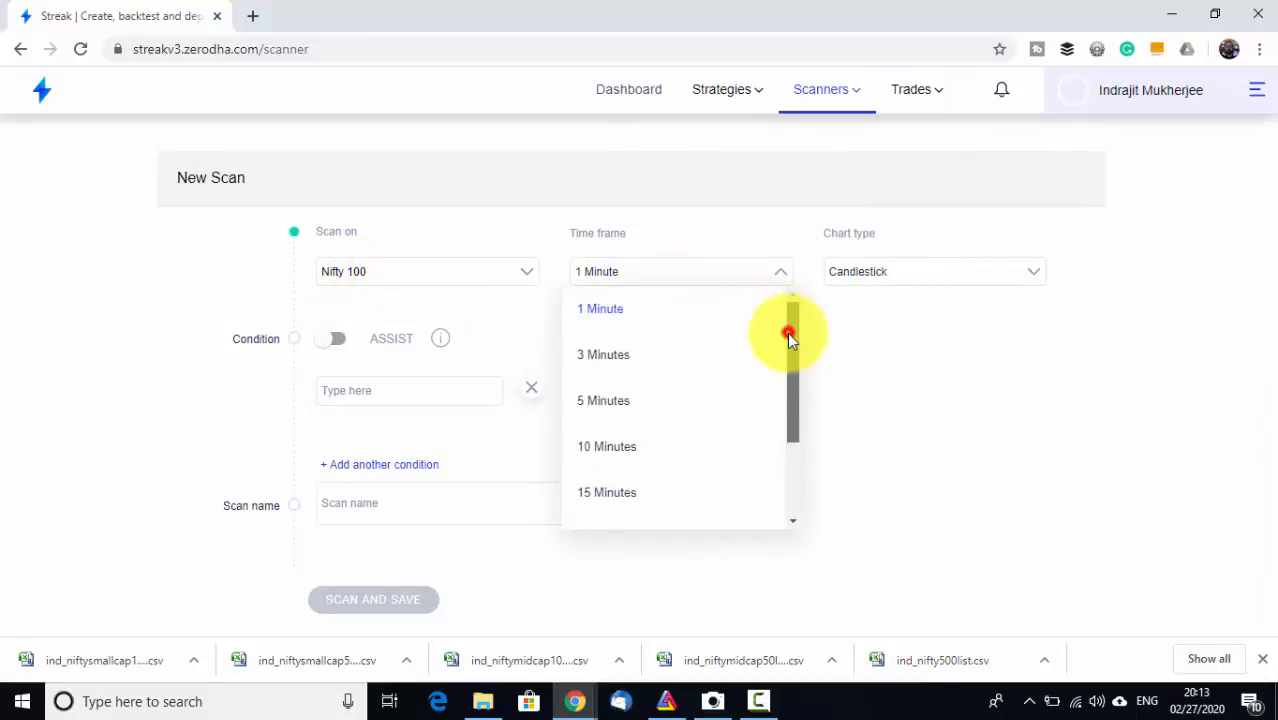
drag(788, 340, 770, 485)
click(605, 512)
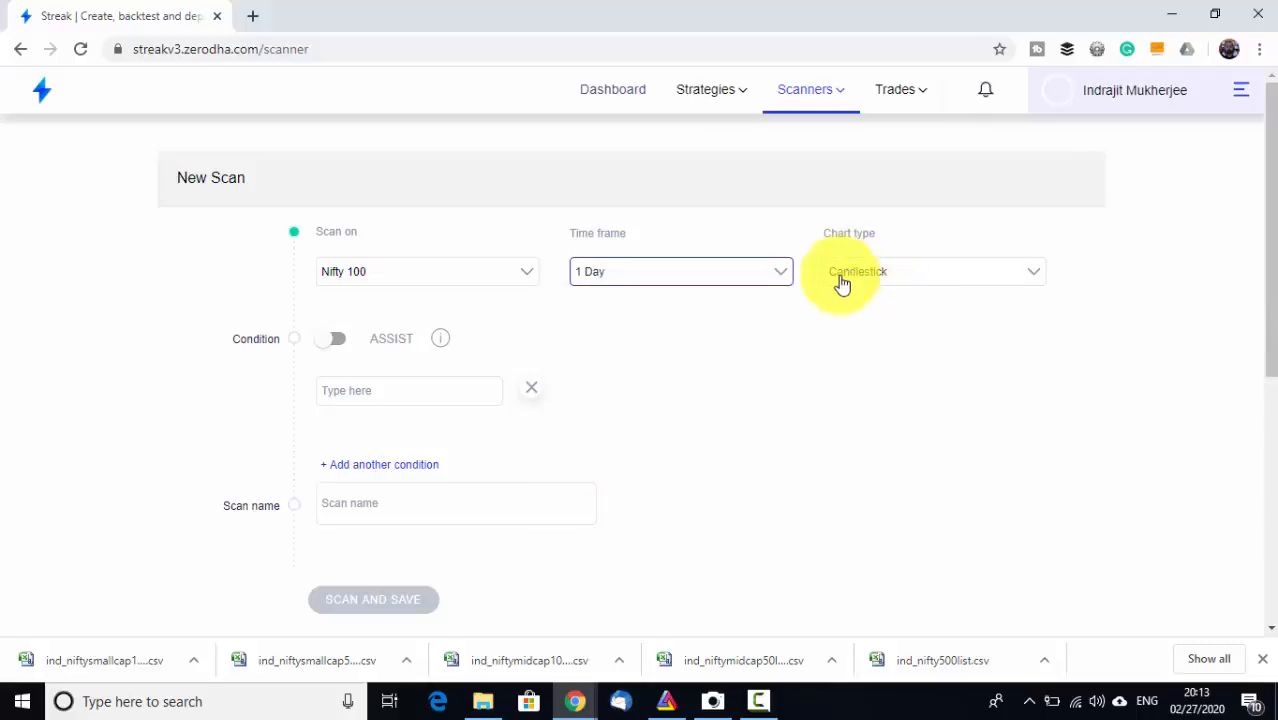
Step: Turn on Assist for the scan condition and insert the RSI (Relative strength index) indicator
click(339, 342)
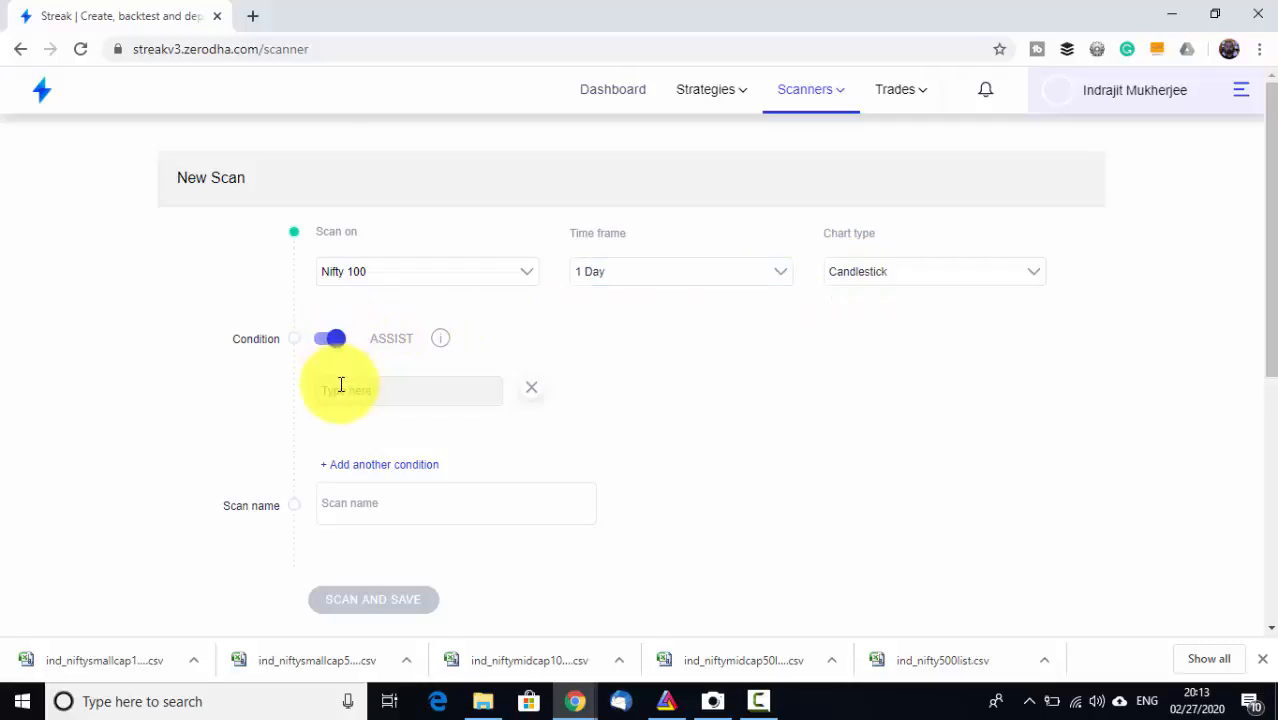
click(347, 390)
text(rsi)
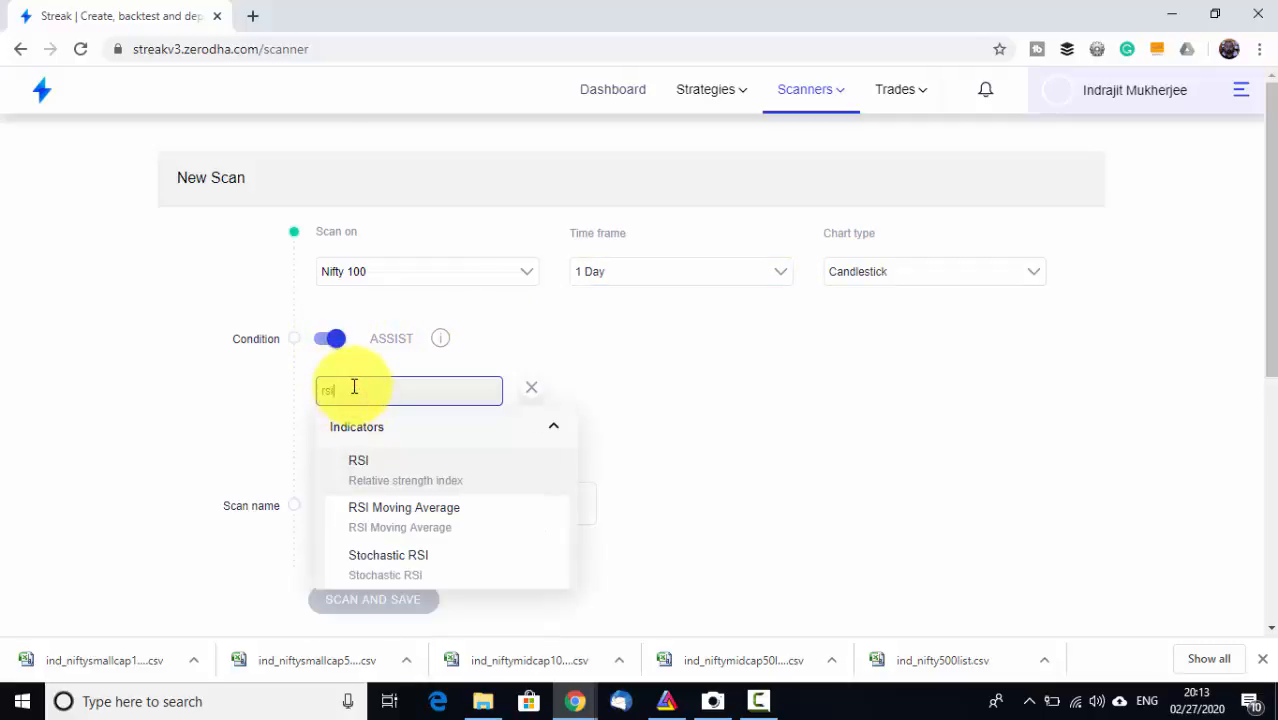
click(395, 466)
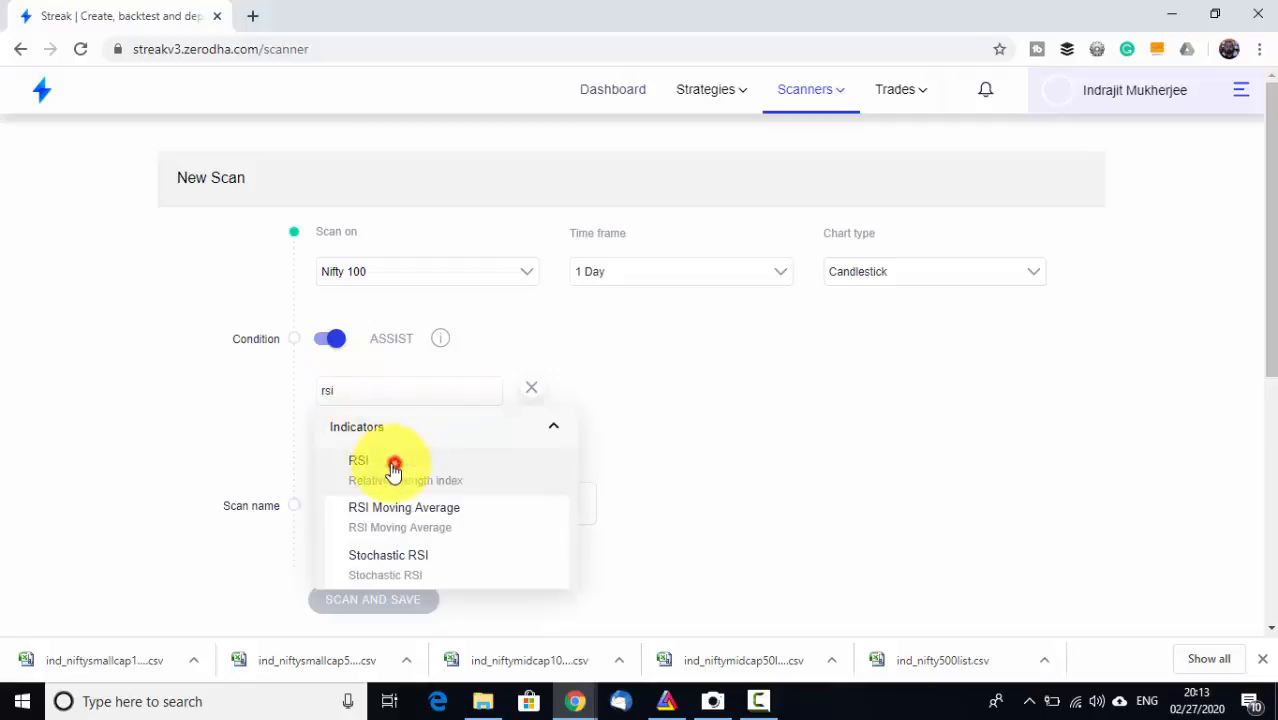
Step: Change the comparator of the RSI condition to crosses above
click(434, 393)
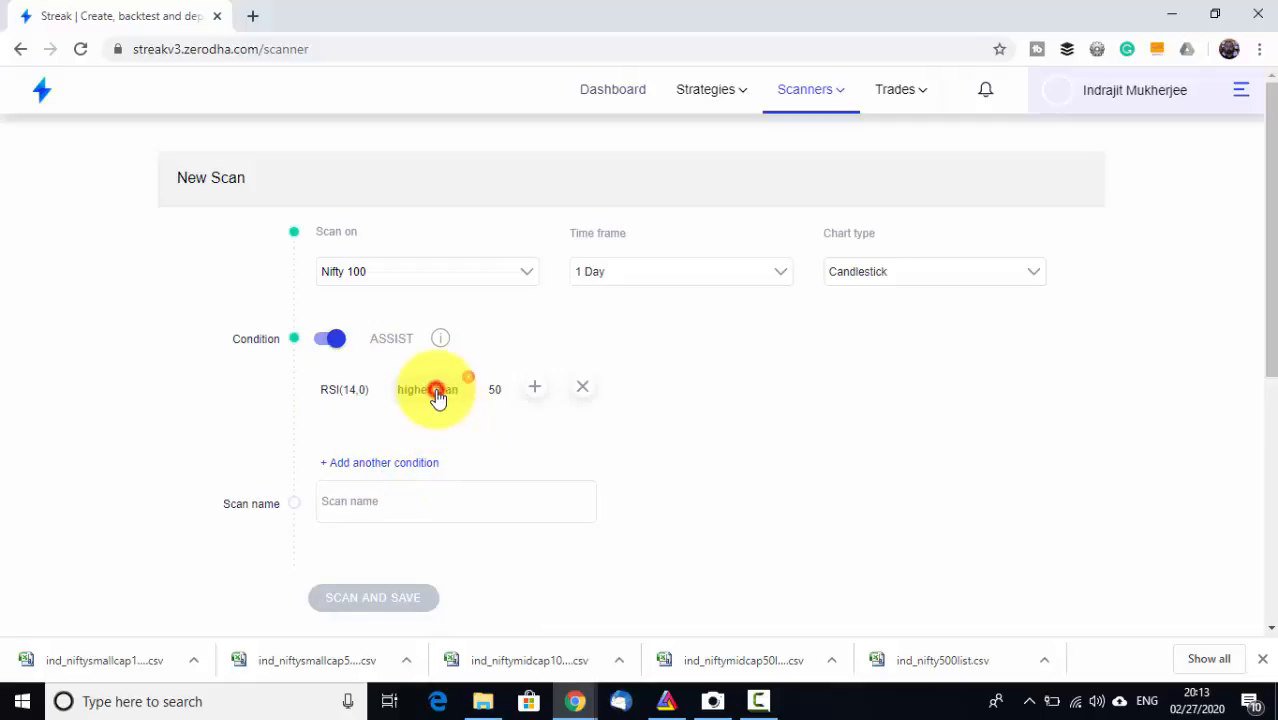
click(468, 377)
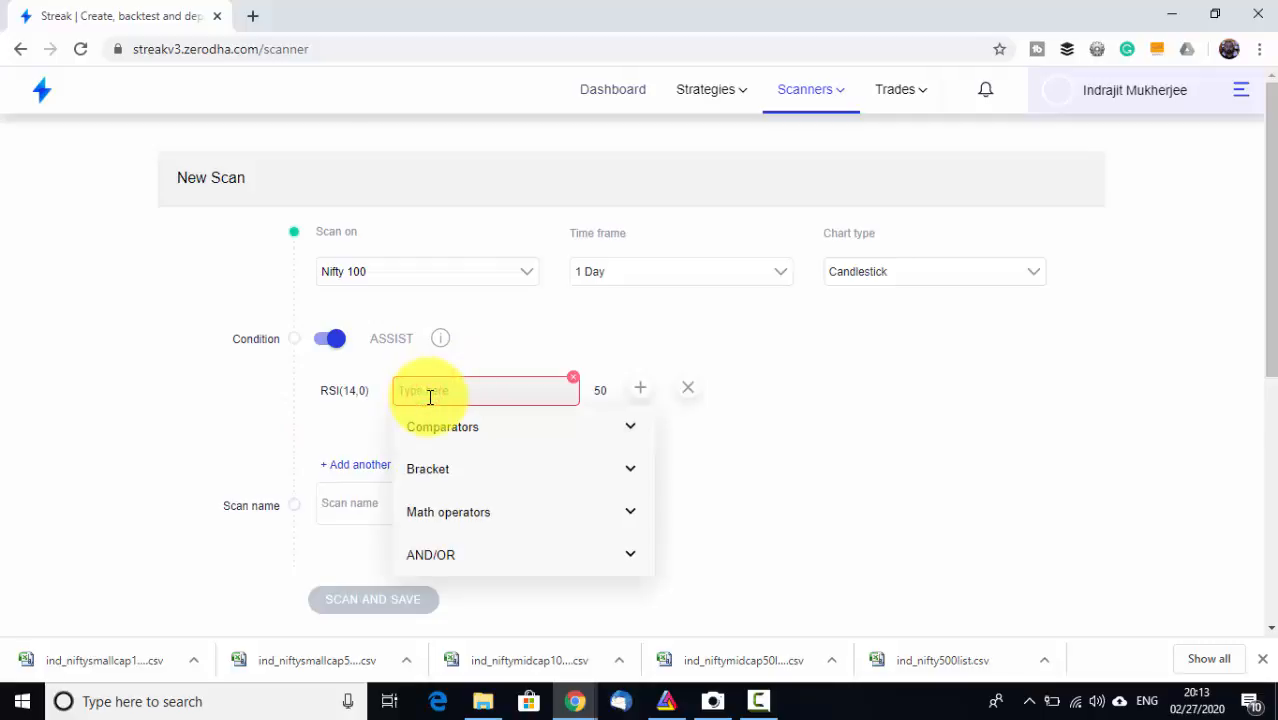
text(cro)
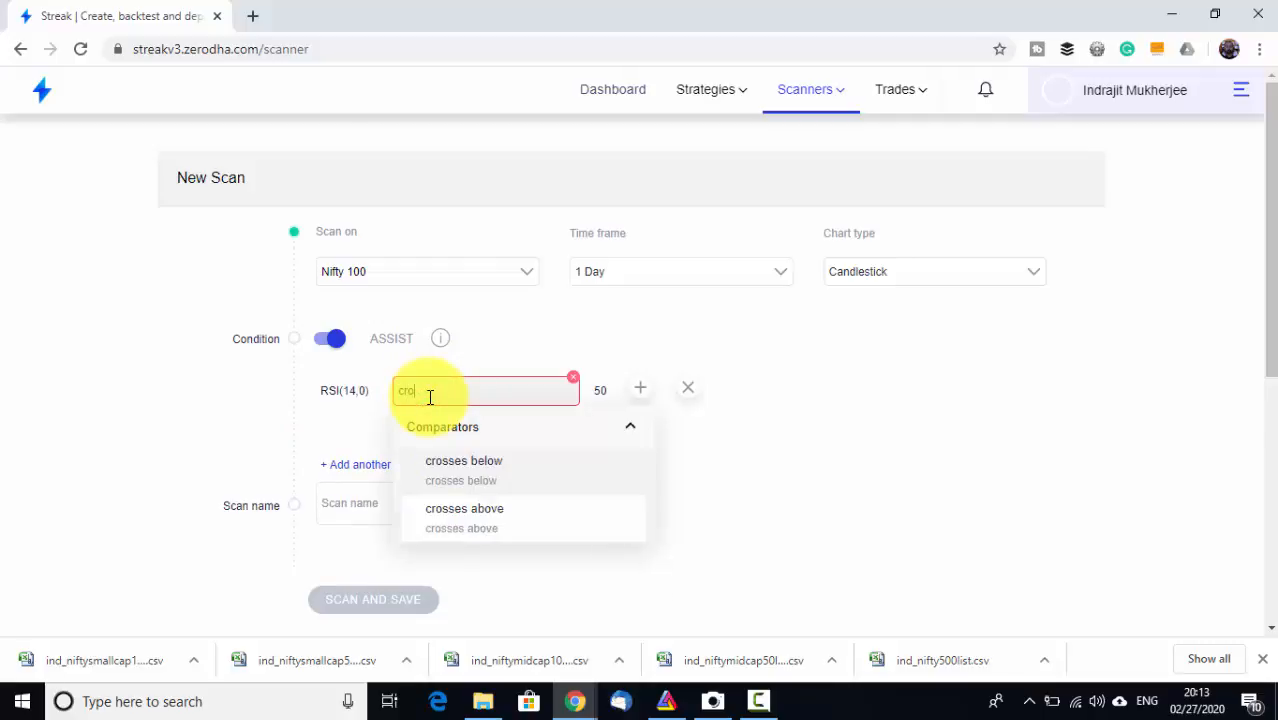
text(ss)
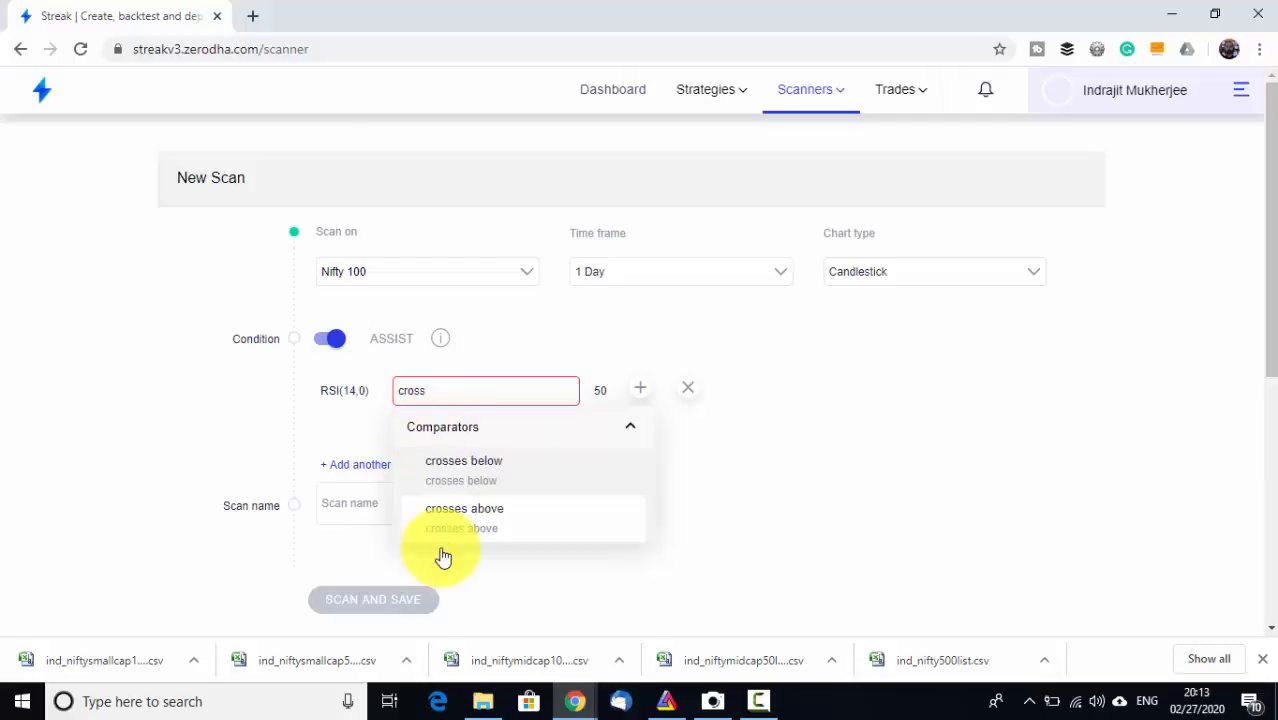
click(472, 518)
Step: Set the threshold number of the crosses above condition to 70 and name the scan RSI-2 Above 70
click(515, 390)
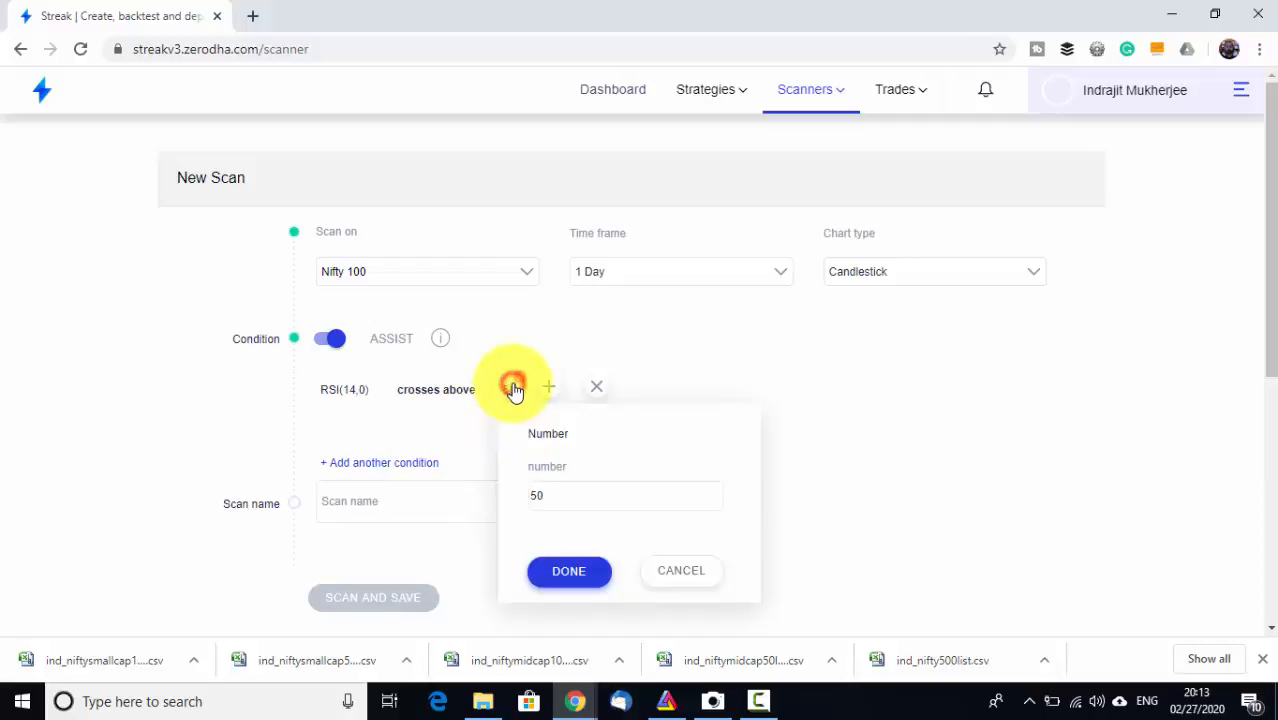
click(543, 493)
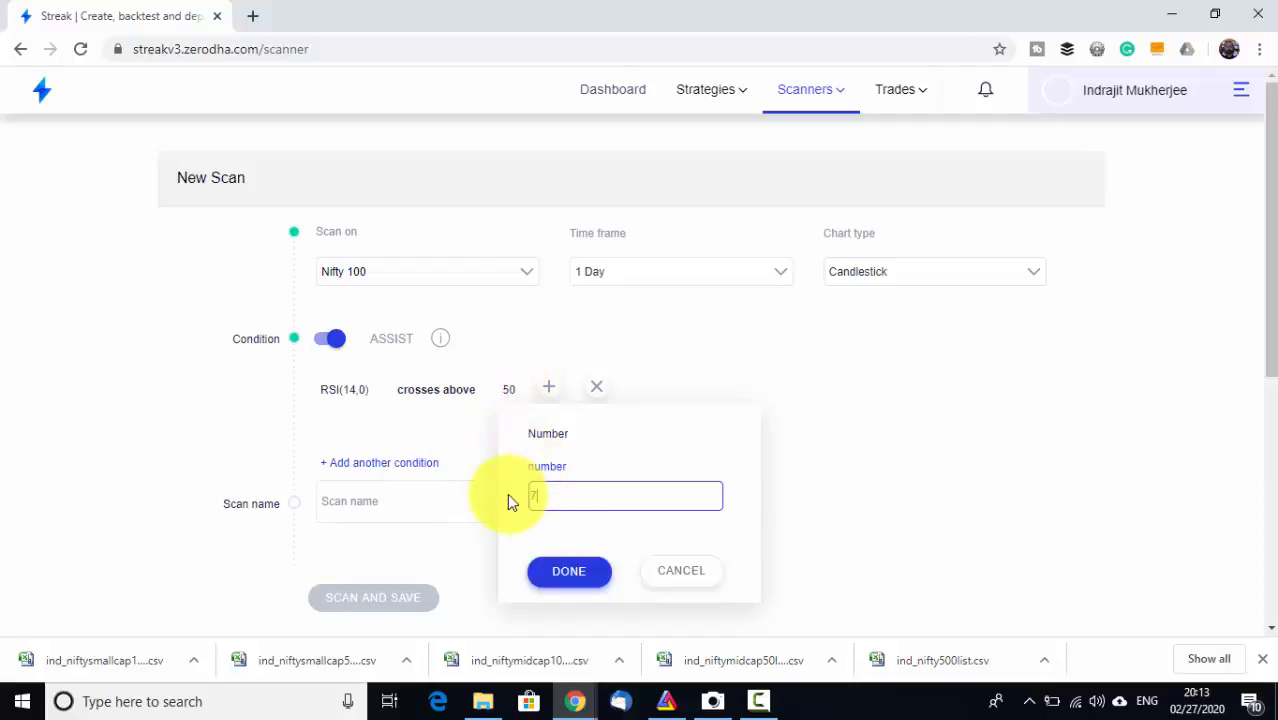
text(70)
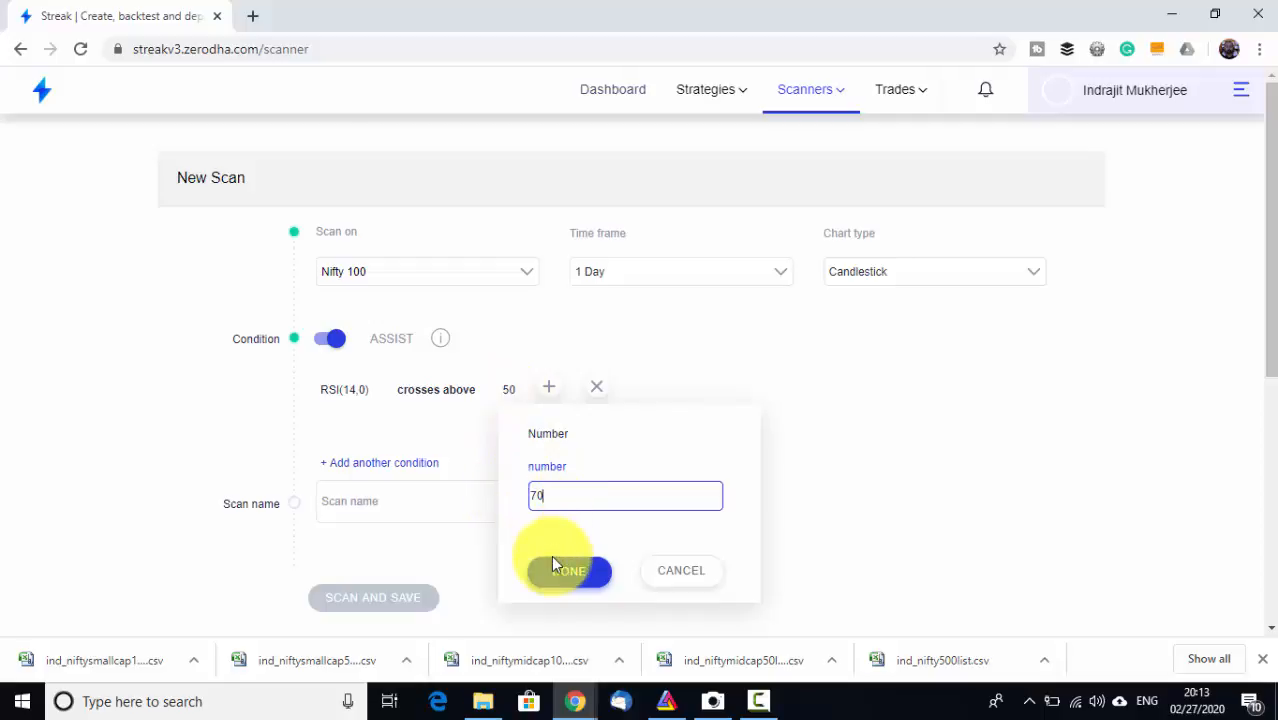
click(566, 574)
click(357, 491)
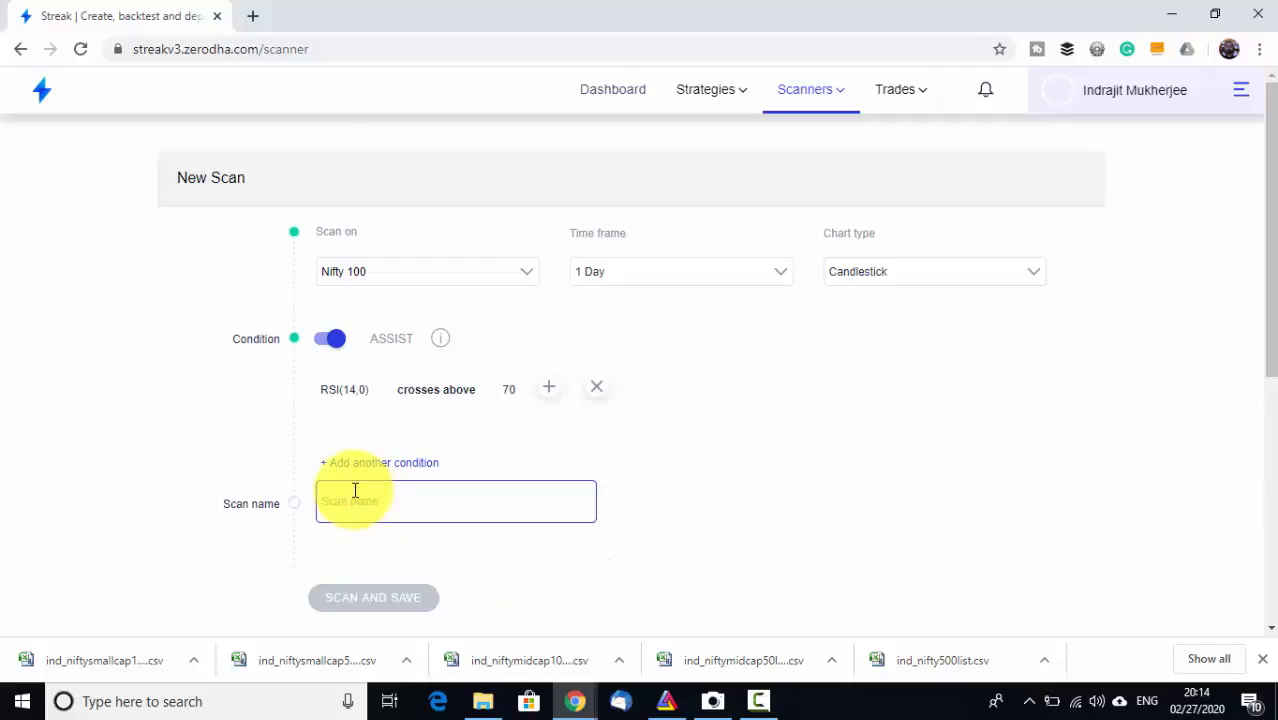
text(RSI-2 Above 70)
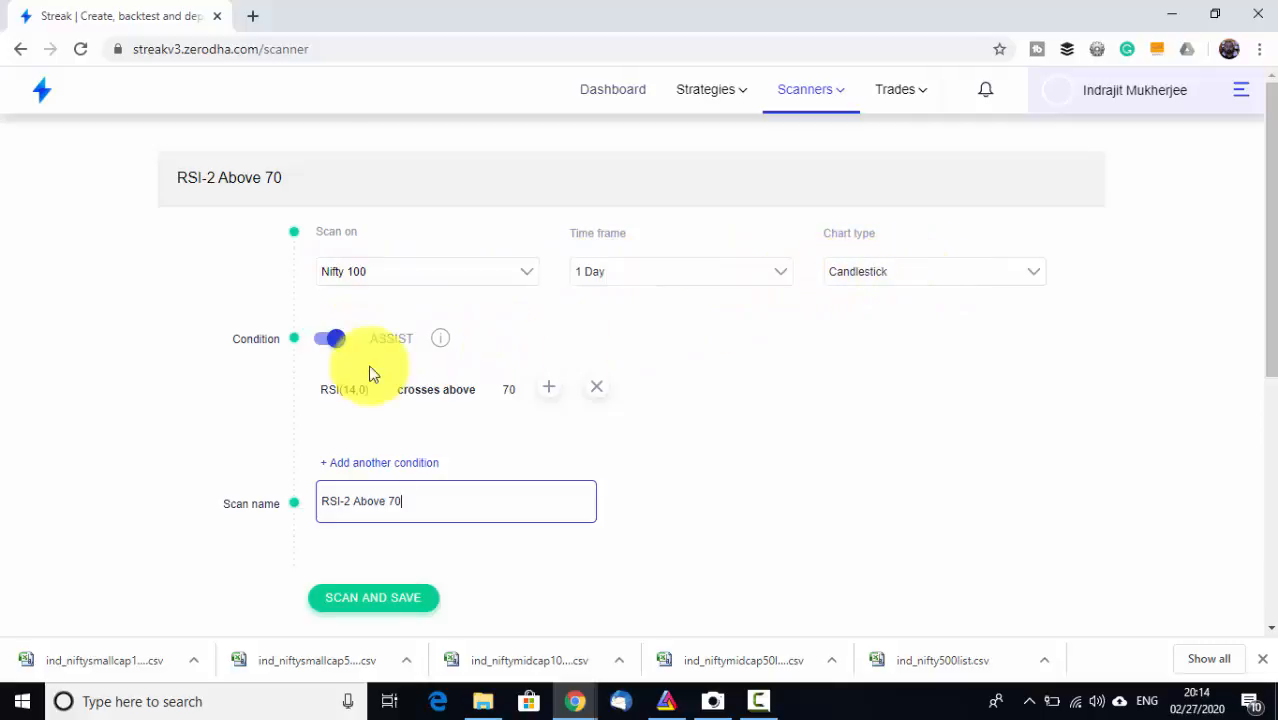
Step: Set the RSI period in the crosses above condition to 2, and run and save the scan
click(343, 392)
drag(362, 480, 522, 476)
text(2)
click(391, 607)
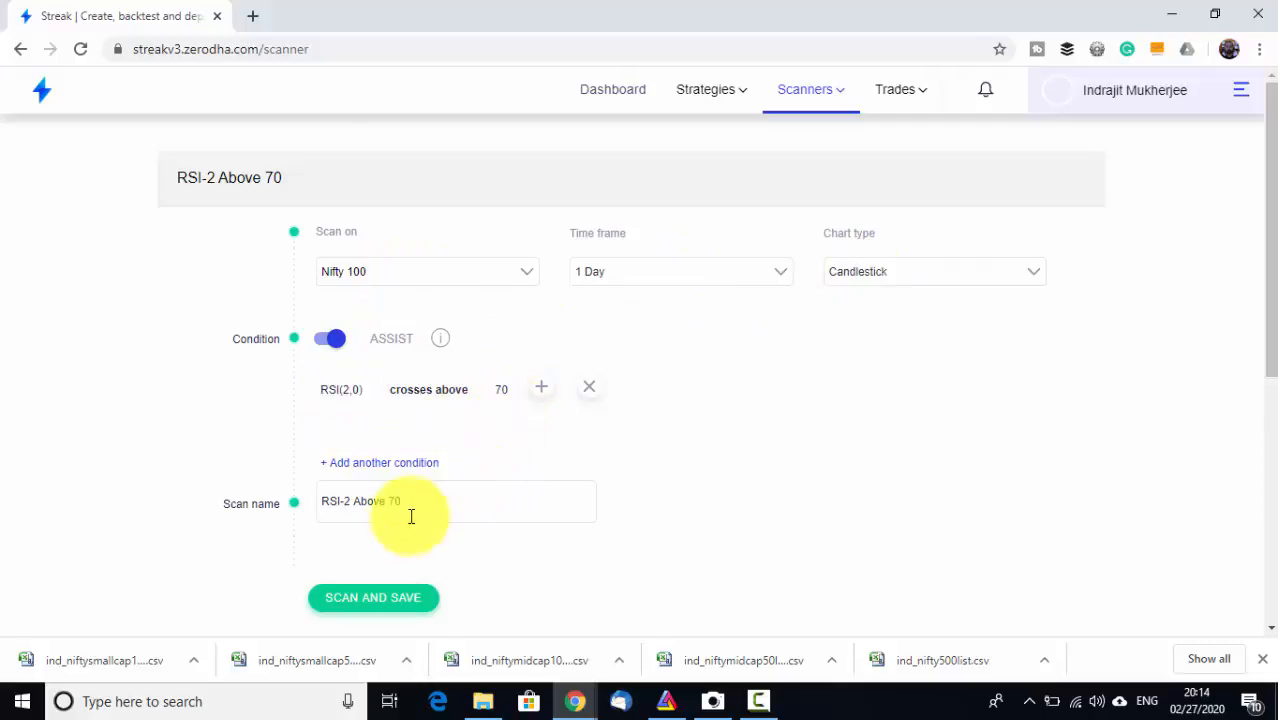
click(365, 600)
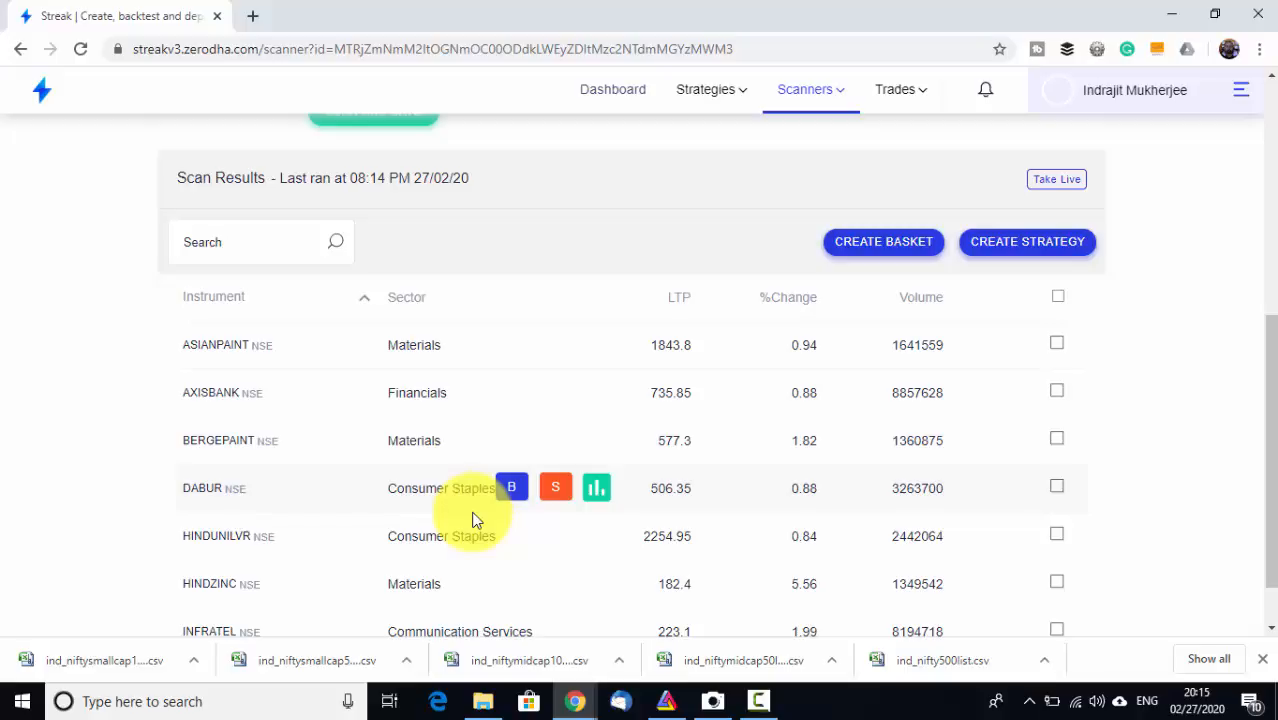
Step: Return to the list of own saved scans and examine the Rsi-2 Above 70 and Rsi-2 Below 1 entries
click(812, 89)
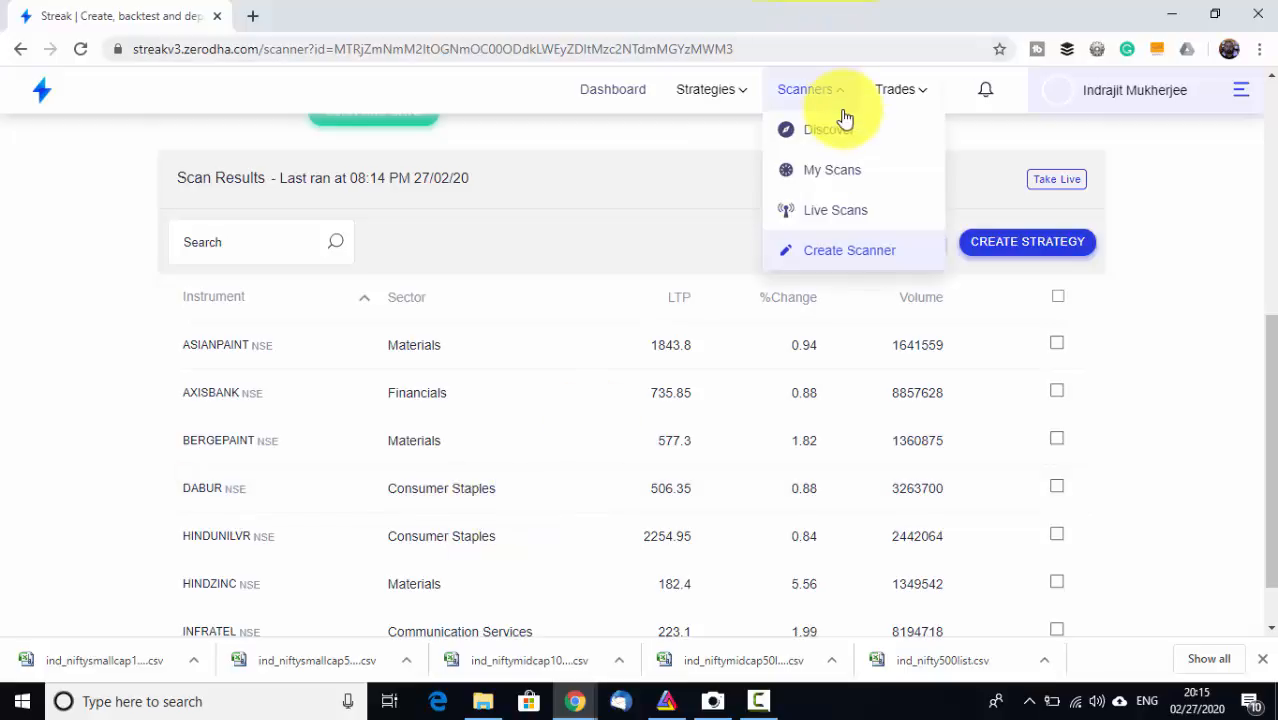
click(838, 176)
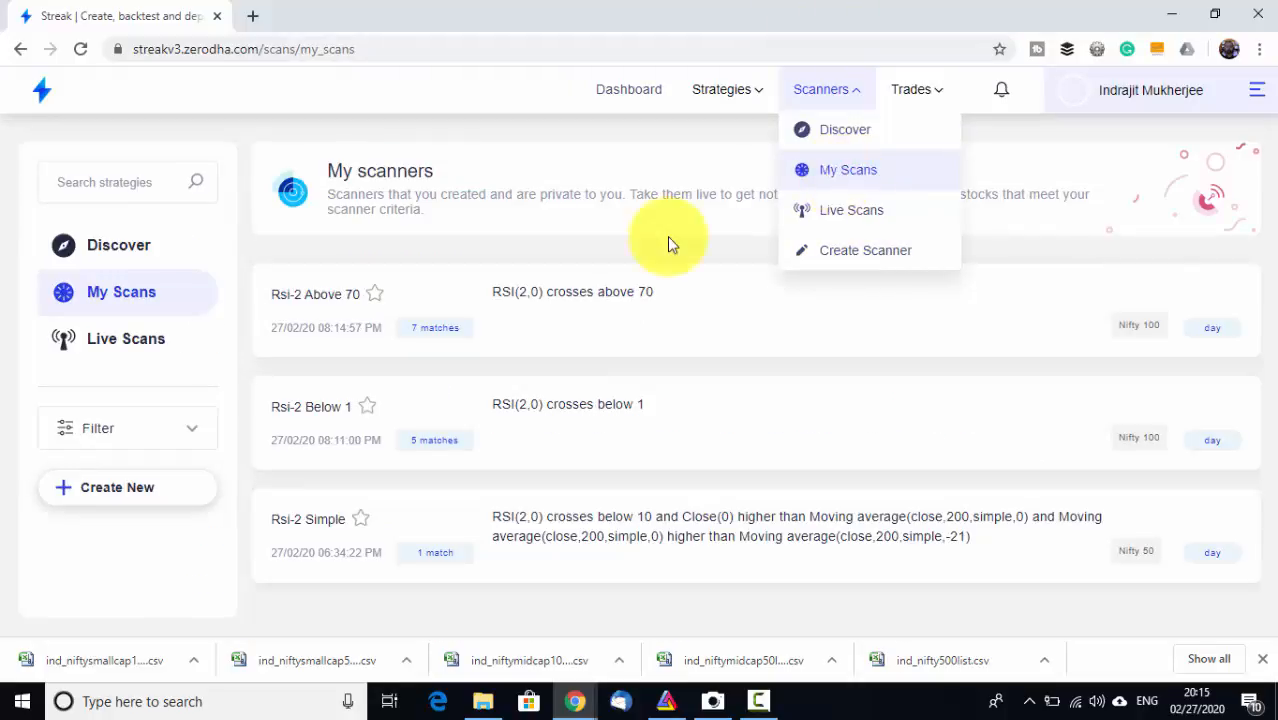
mouse_move(322, 300)
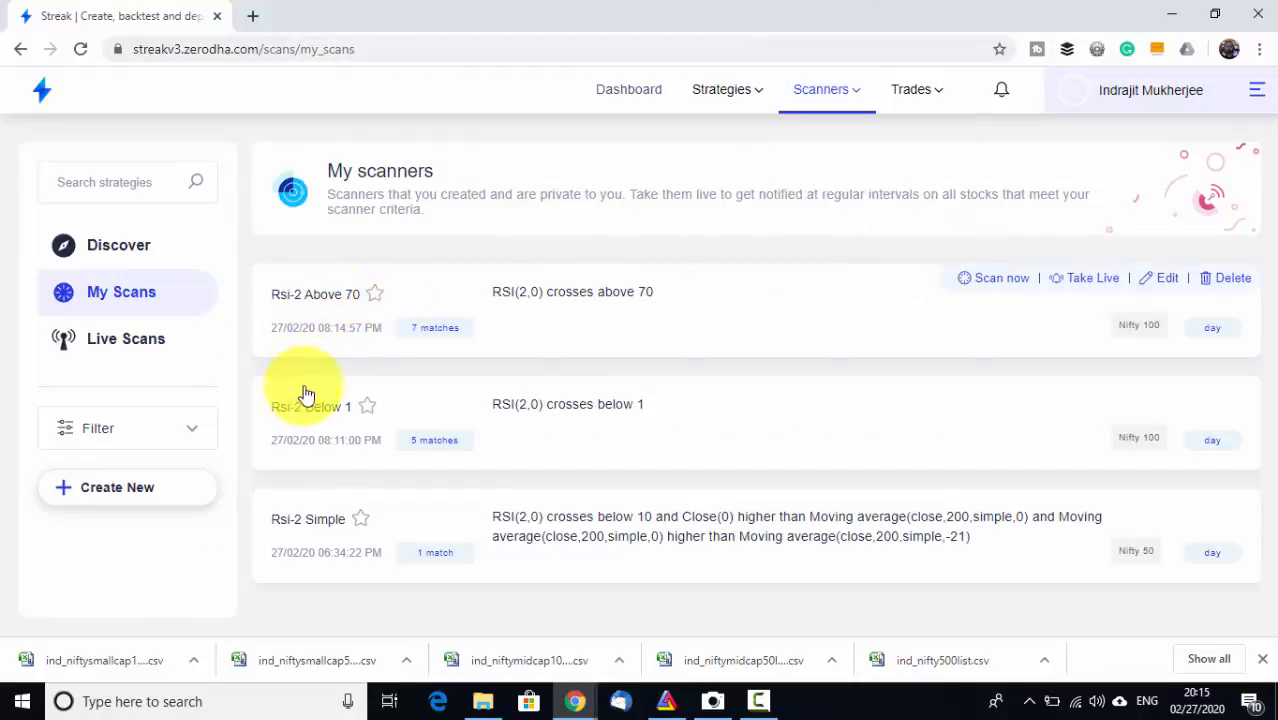